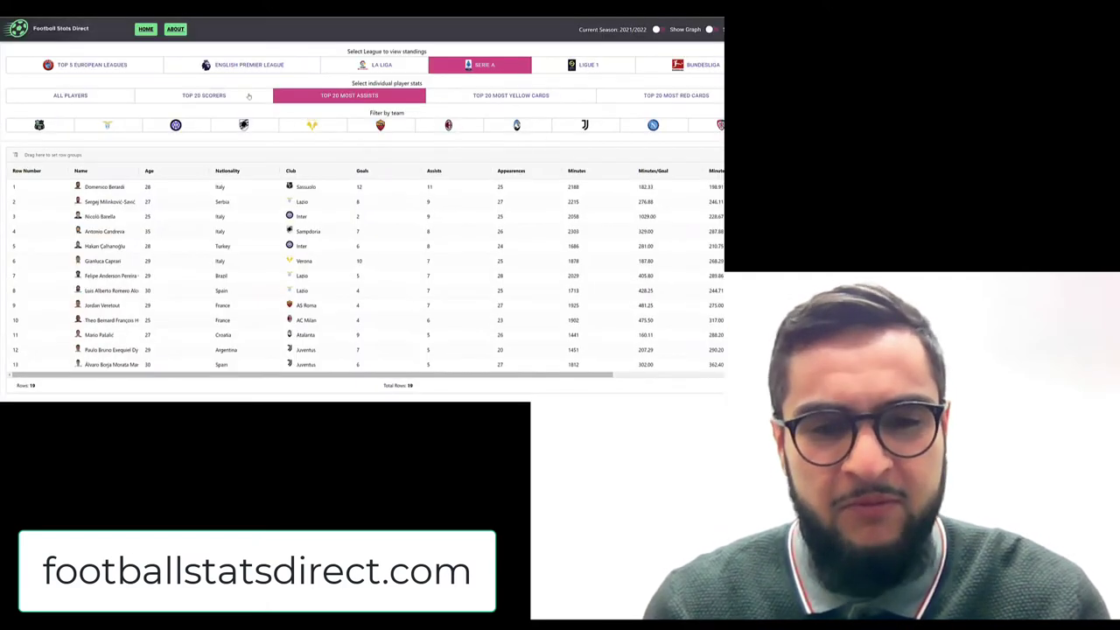
# - Show Serie A's top 20 scorers with the AS Roma filter, and toggle the Manchester United filter on the Premier League scorers
pyautogui.click(204, 94)
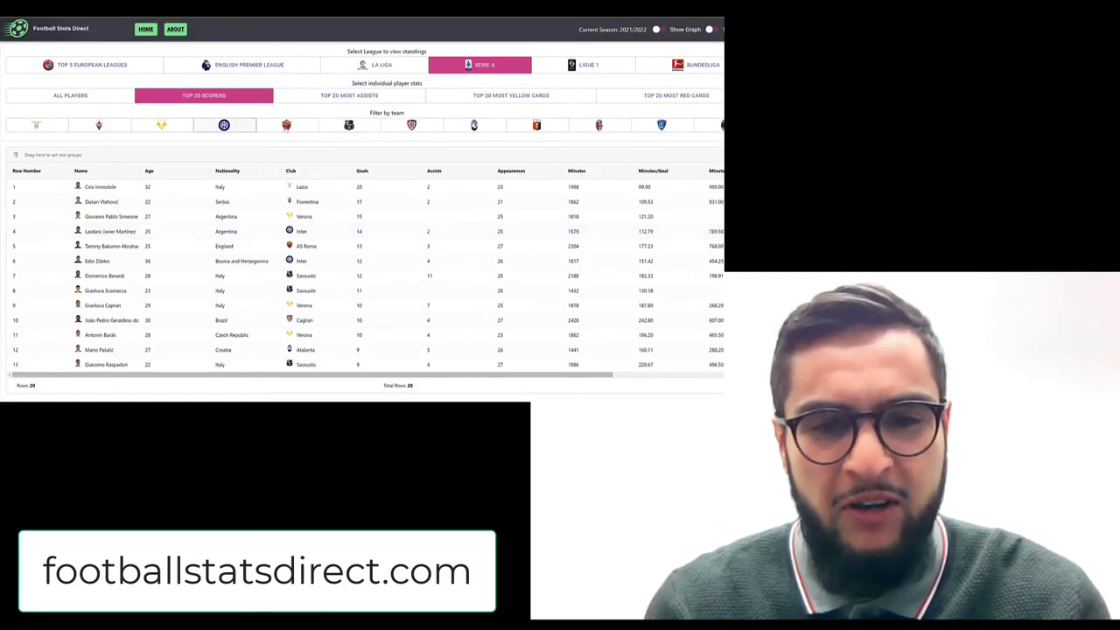
pyautogui.click(286, 125)
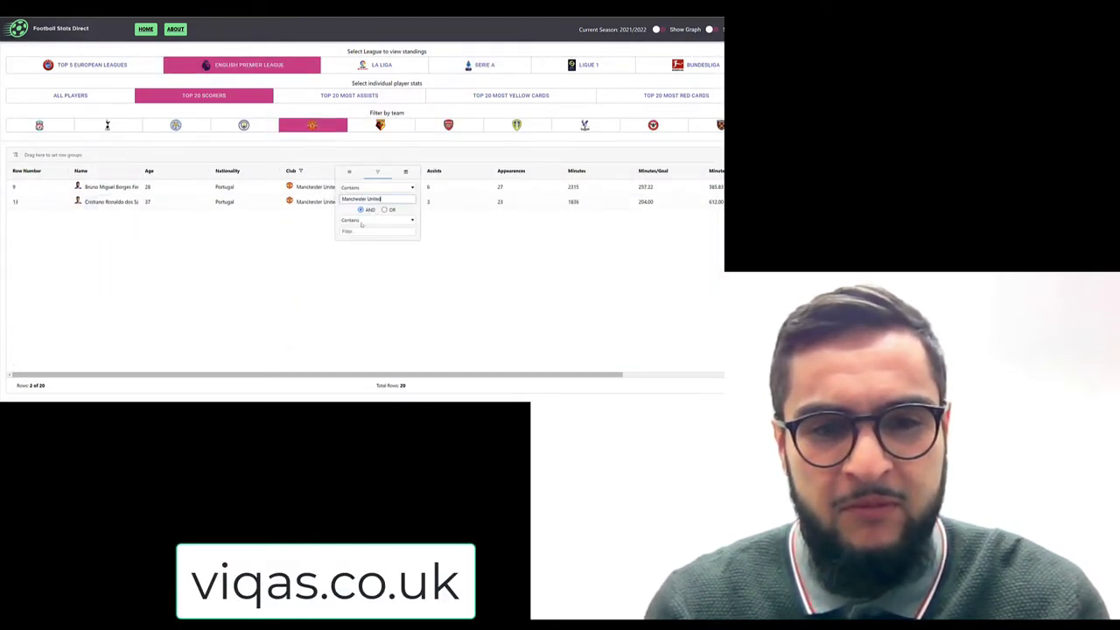
pyautogui.click(296, 128)
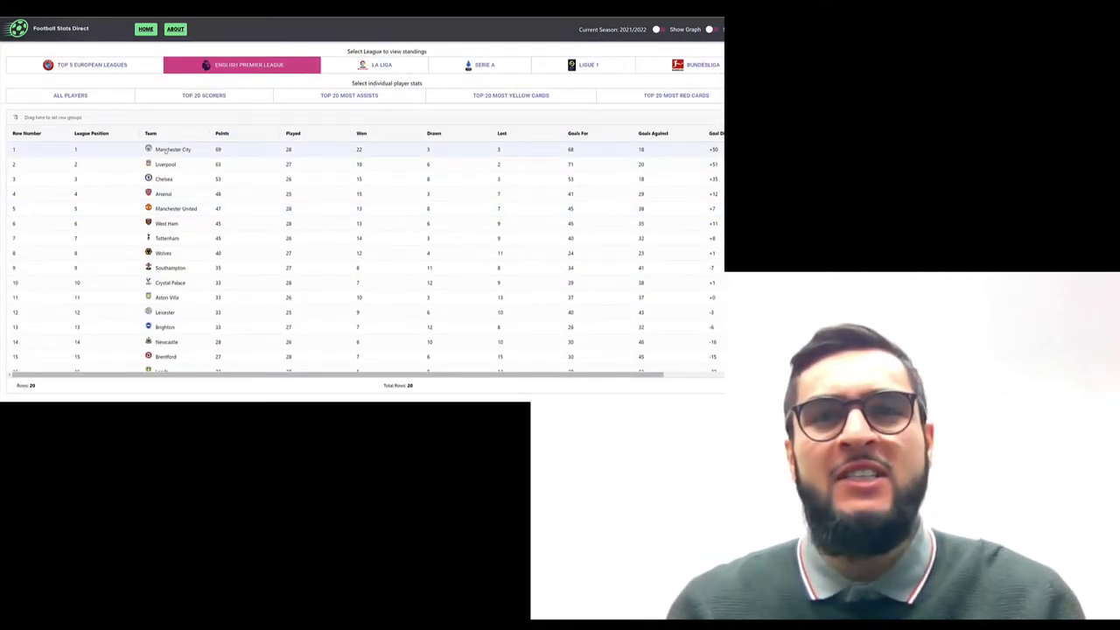
# - Open the Premier League's top 20 scorers, group them by club and remove the grouping again
pyautogui.click(175, 150)
pyautogui.click(221, 95)
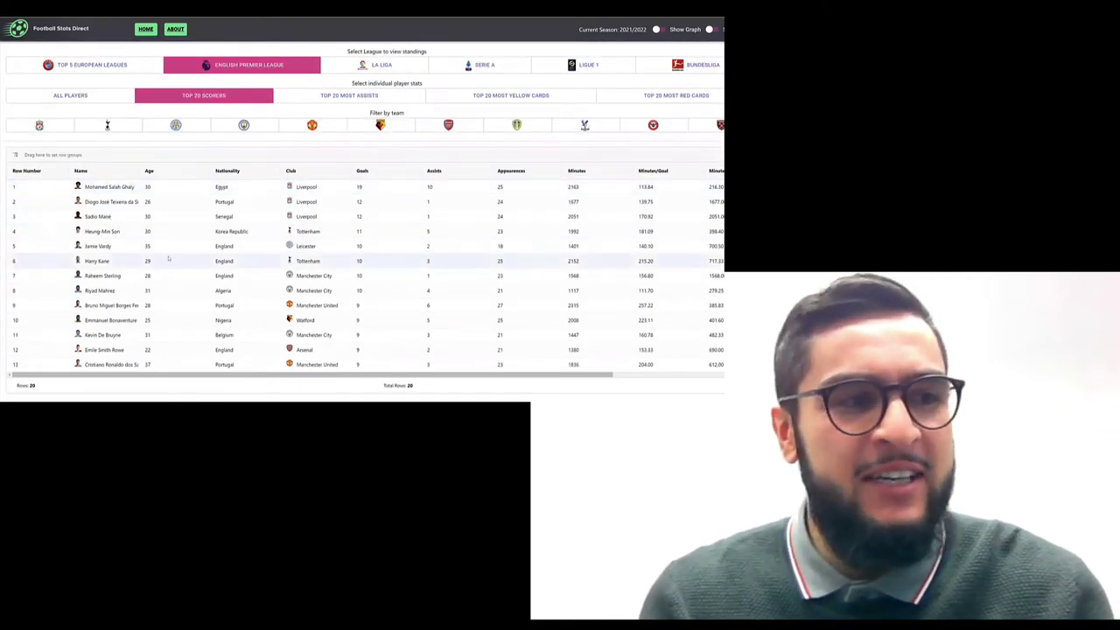
pyautogui.moveTo(300, 161); pyautogui.dragTo(50, 154)
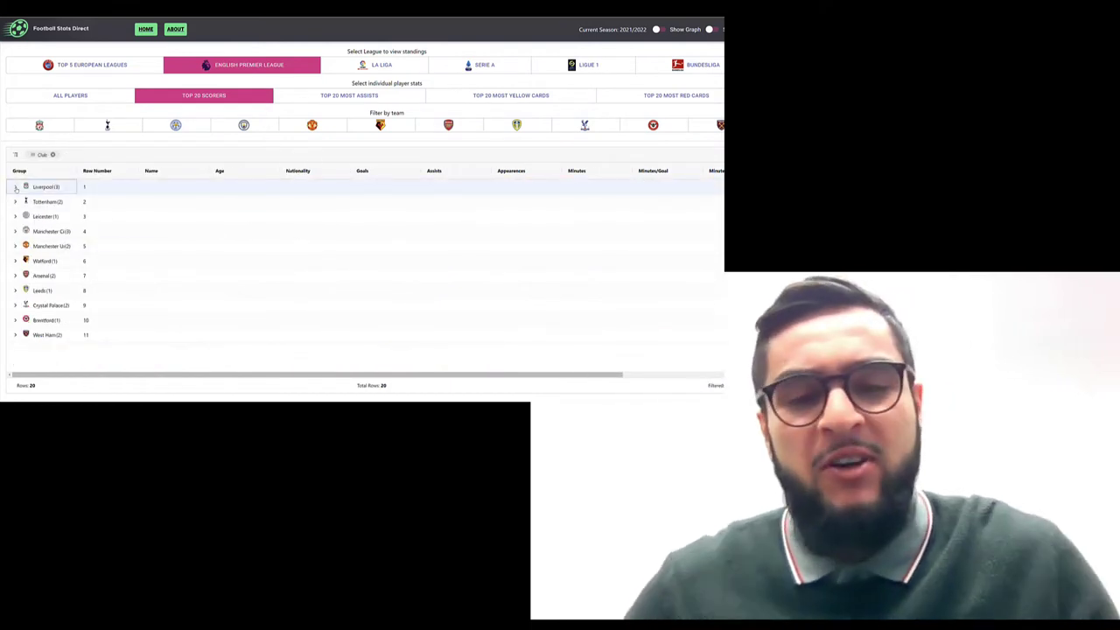
pyautogui.click(52, 155)
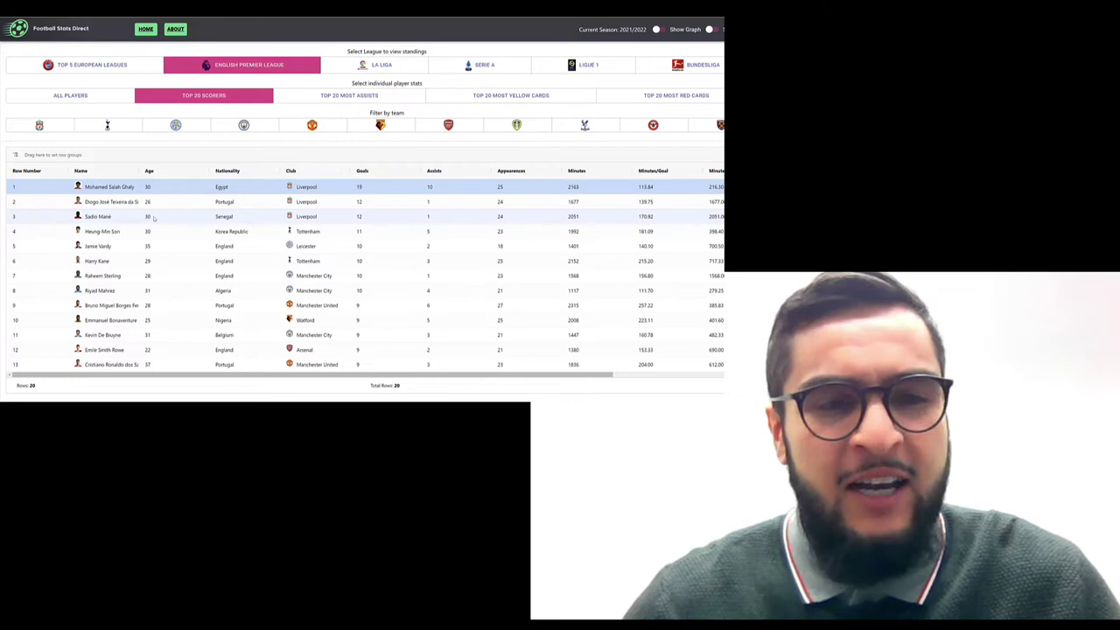
# - List all Premier League players grouped by nationality, with Goals added as a summed value
pyautogui.click(84, 97)
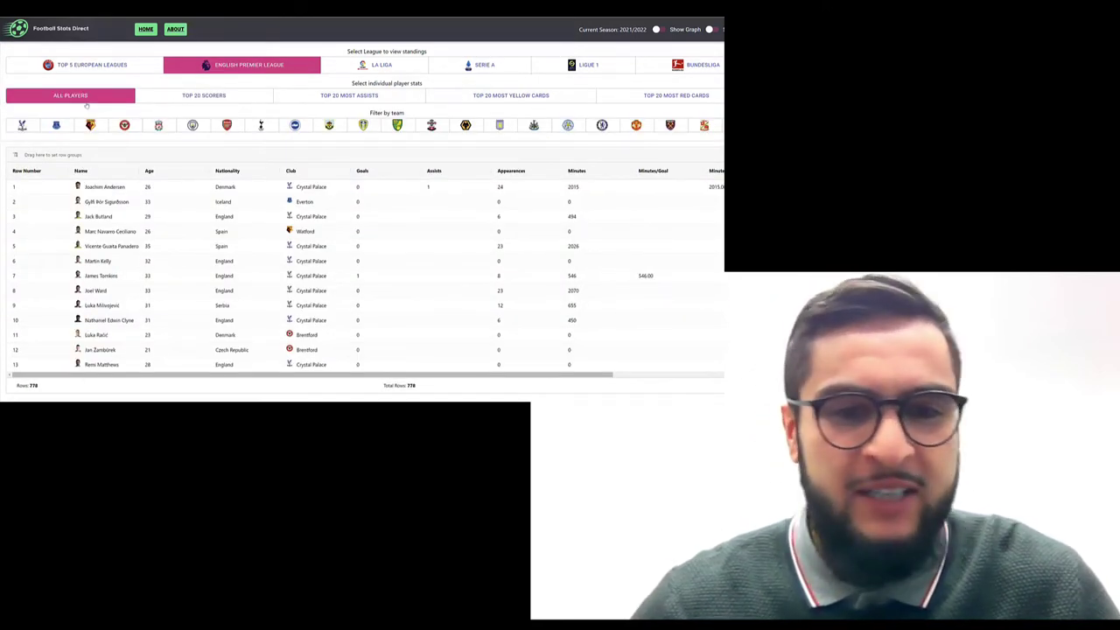
pyautogui.click(86, 99)
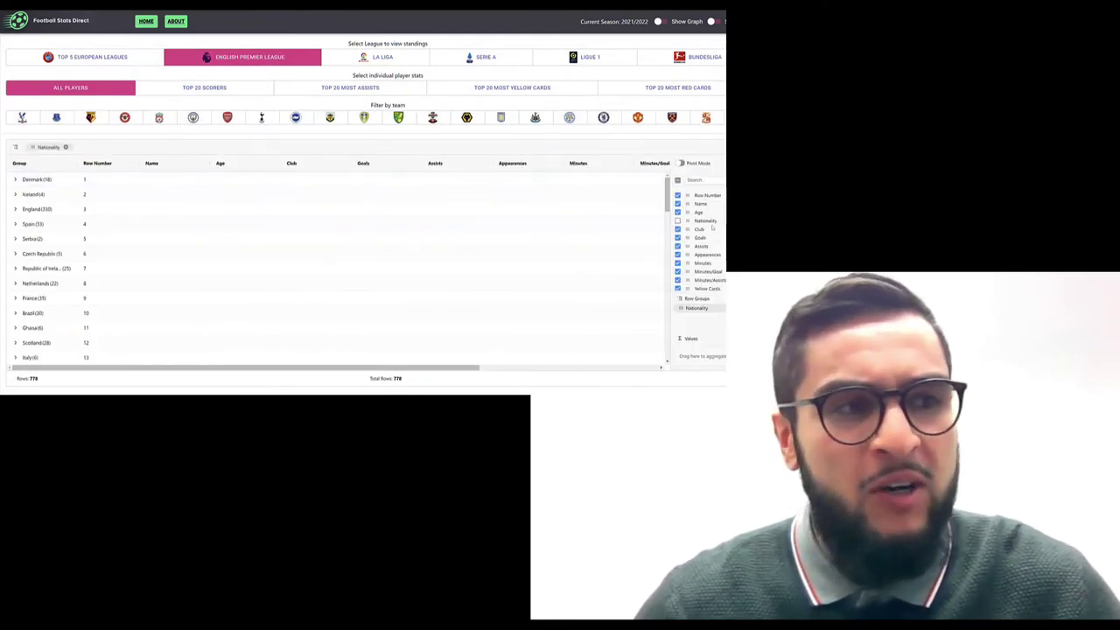
pyautogui.moveTo(700, 237); pyautogui.dragTo(695, 348)
# - Create a pie chart from the summed goals of all nationality groups
pyautogui.moveTo(362, 162); pyautogui.dragTo(87, 359)
pyautogui.rightClick(92, 320)
pyautogui.click(193, 357)
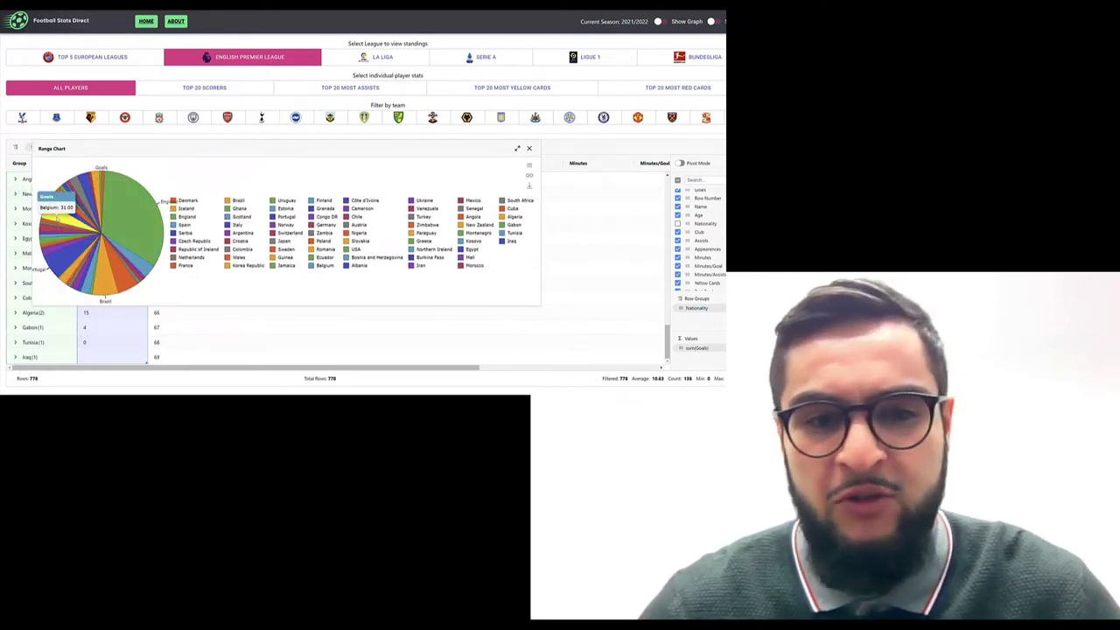
# - Change the goals pie chart to a bar chart and to an area chart, and close the chart window
pyautogui.click(528, 165)
pyautogui.click(469, 177)
pyautogui.click(469, 203)
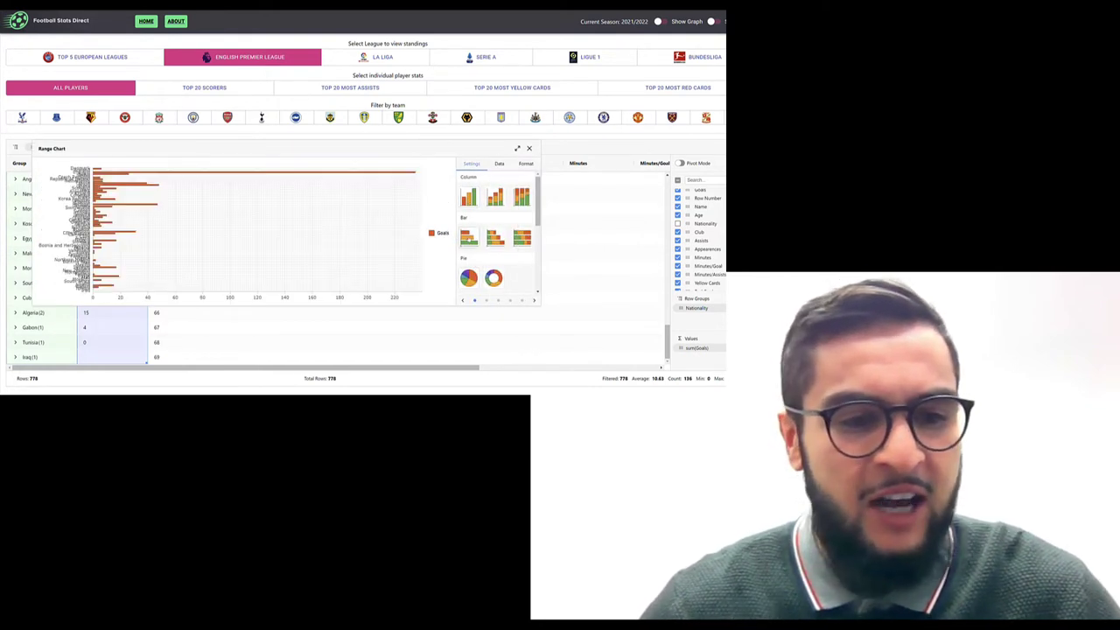
pyautogui.scroll(-3, 490, 236)
pyautogui.click(468, 253)
pyautogui.scroll(-1, 503, 213)
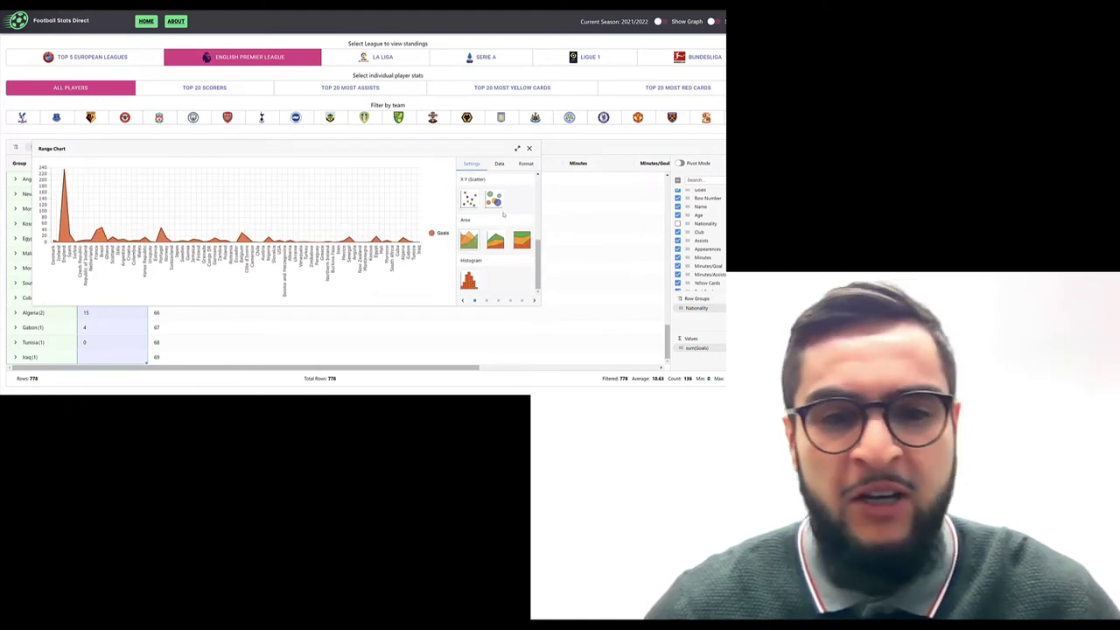
pyautogui.click(528, 149)
pyautogui.scroll(8, 145, 264)
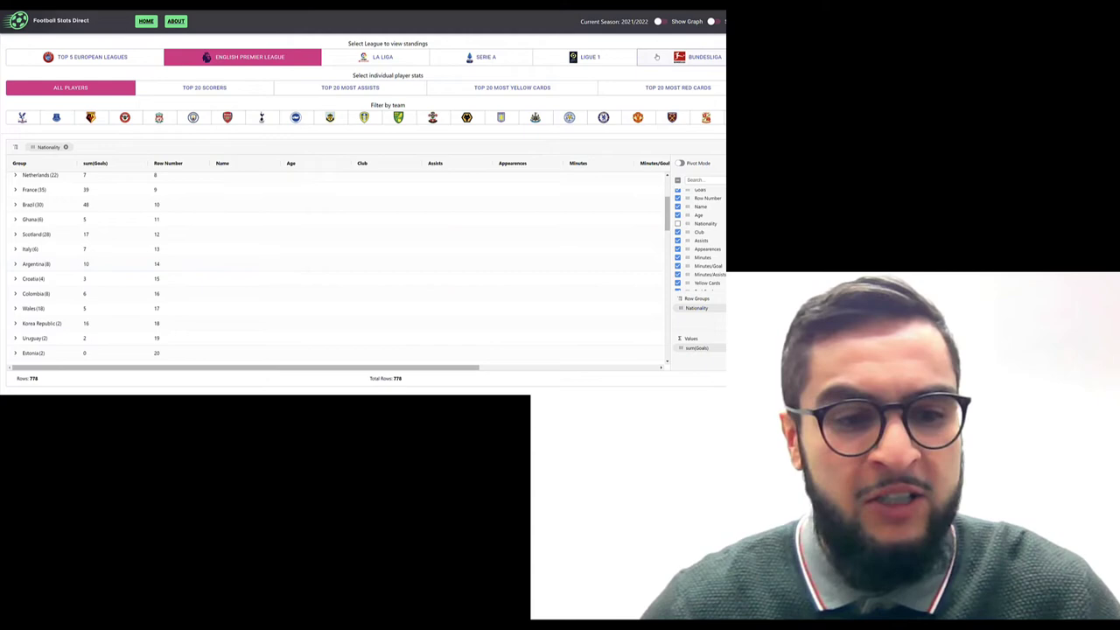
# - Turn on the graph view for the Premier League's top 20 scorers and switch it from bars to a bubble chart
pyautogui.click(658, 22)
pyautogui.click(658, 22)
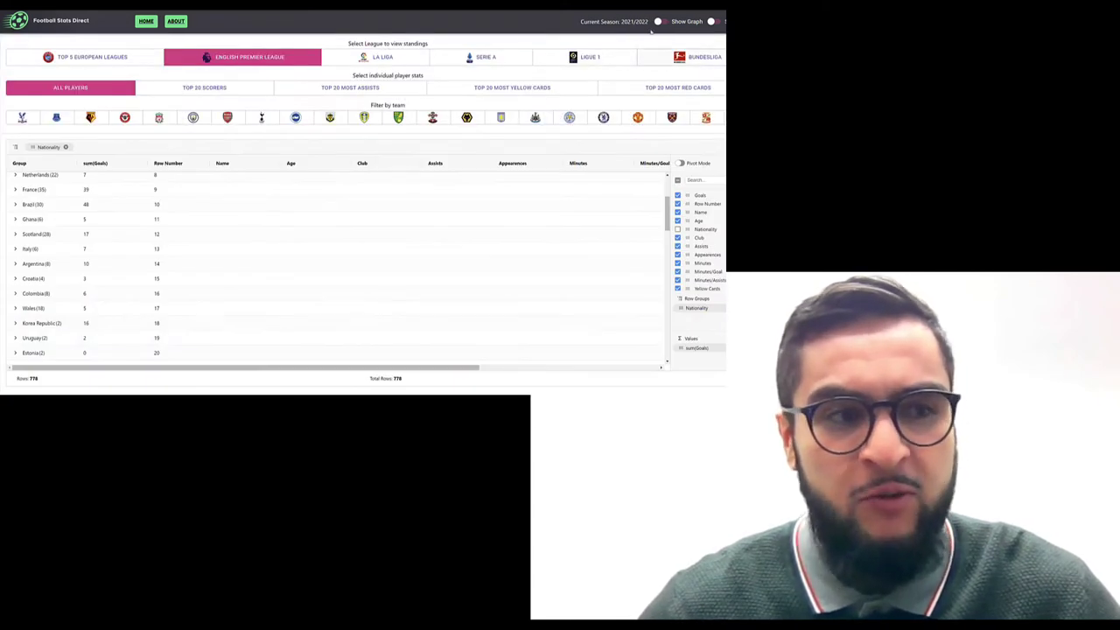
pyautogui.click(658, 22)
pyautogui.click(186, 88)
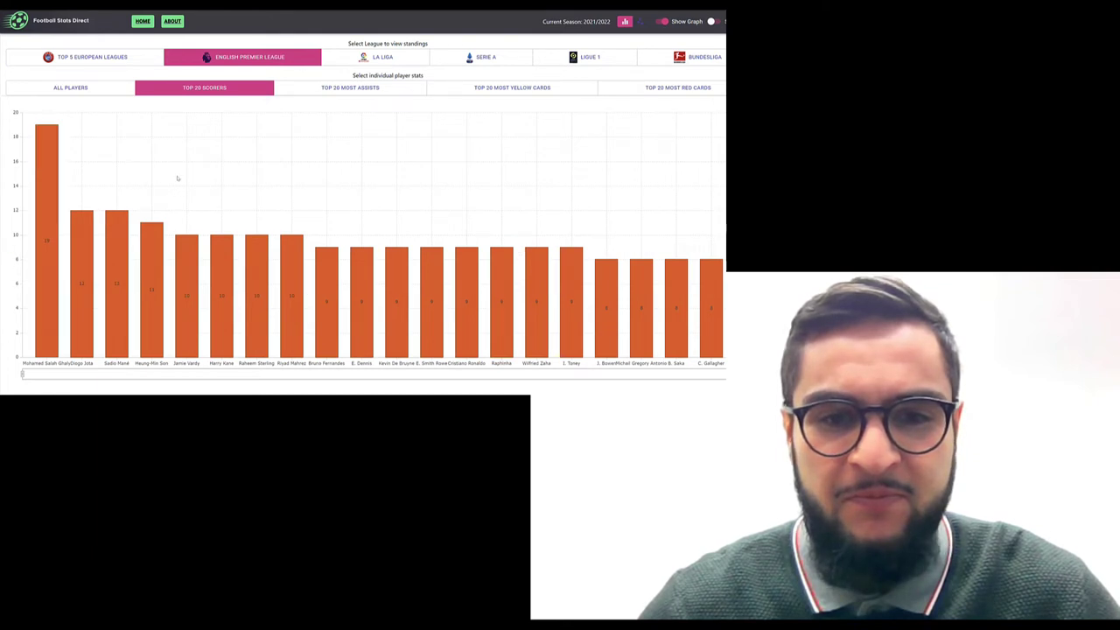
pyautogui.click(642, 21)
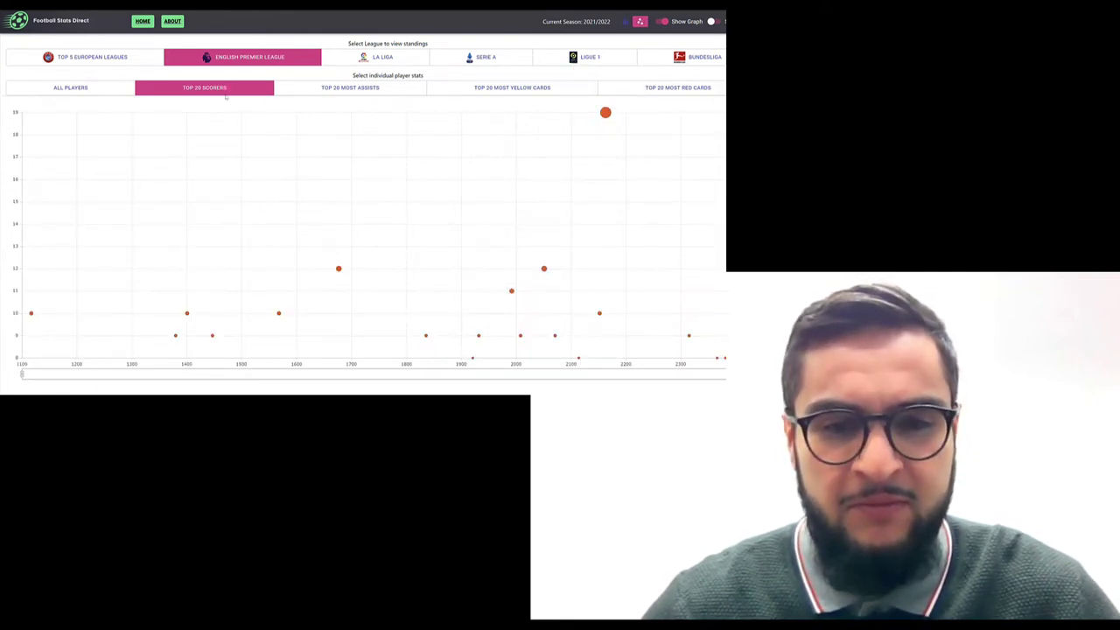
# - Turn off the graph view and return to the Premier League standings table
pyautogui.click(661, 23)
pyautogui.click(661, 22)
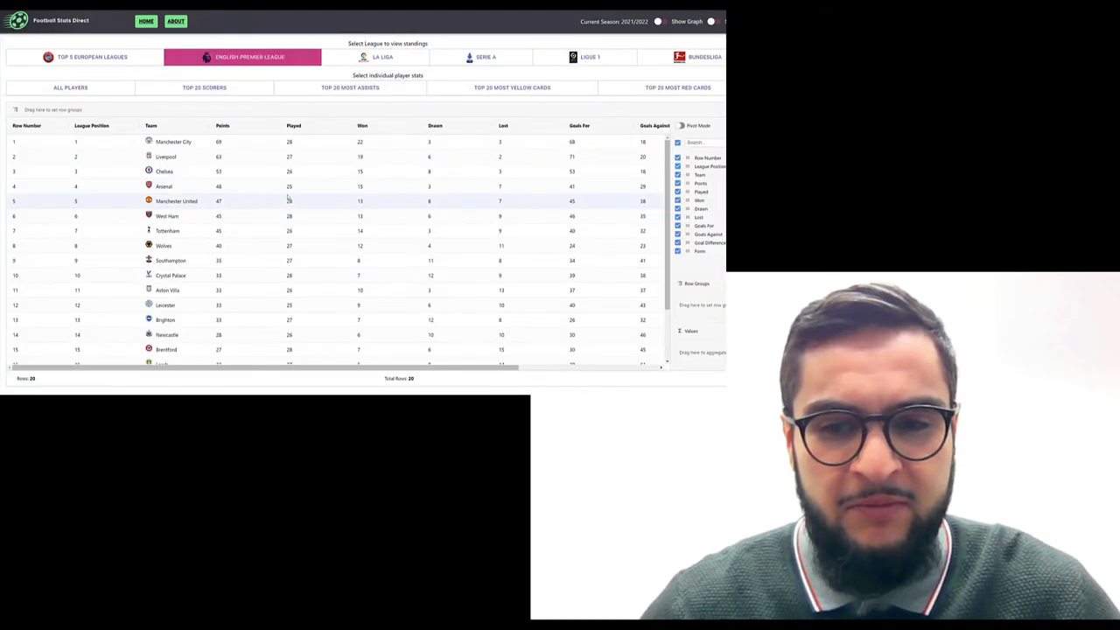
pyautogui.click(661, 21)
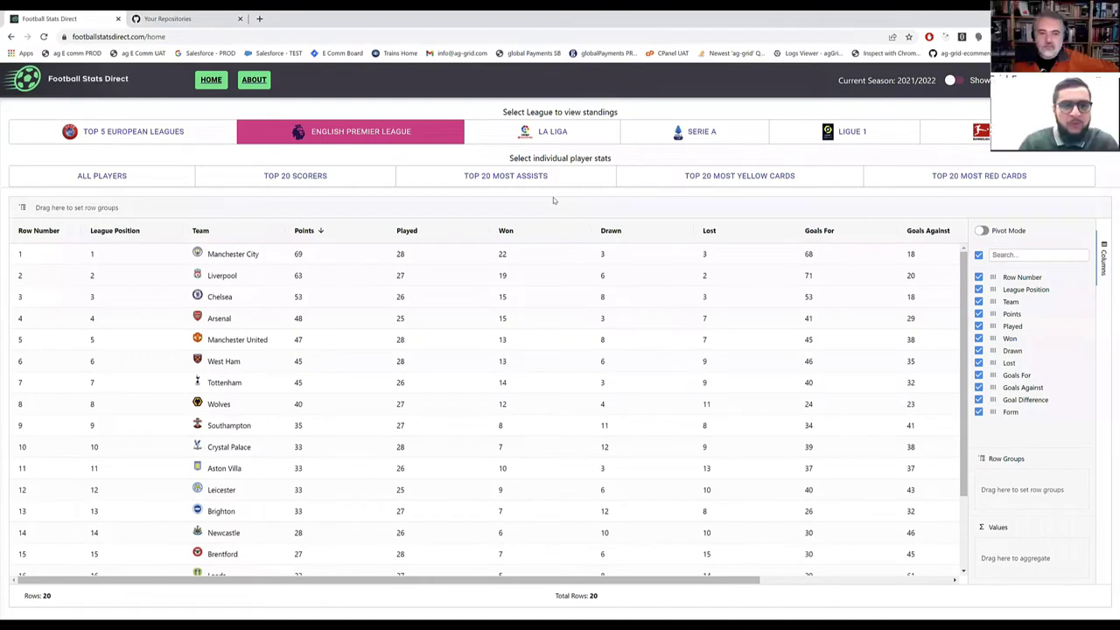
# - Reload the page and look through the Premier League standings columns across to Away Goals Against
pyautogui.press('F5')
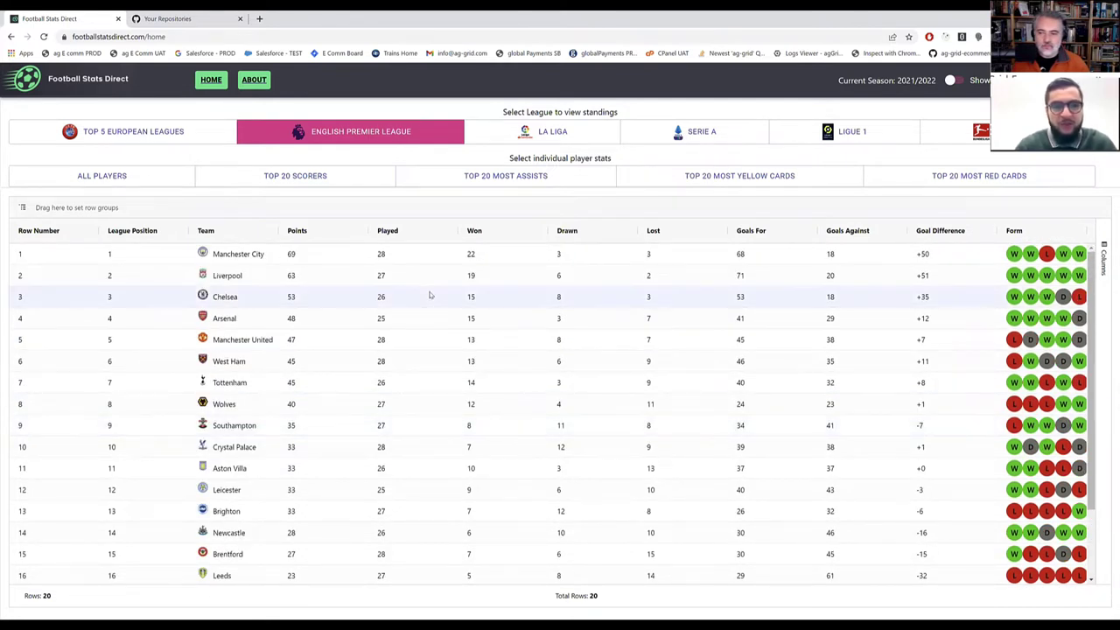
pyautogui.click(509, 291)
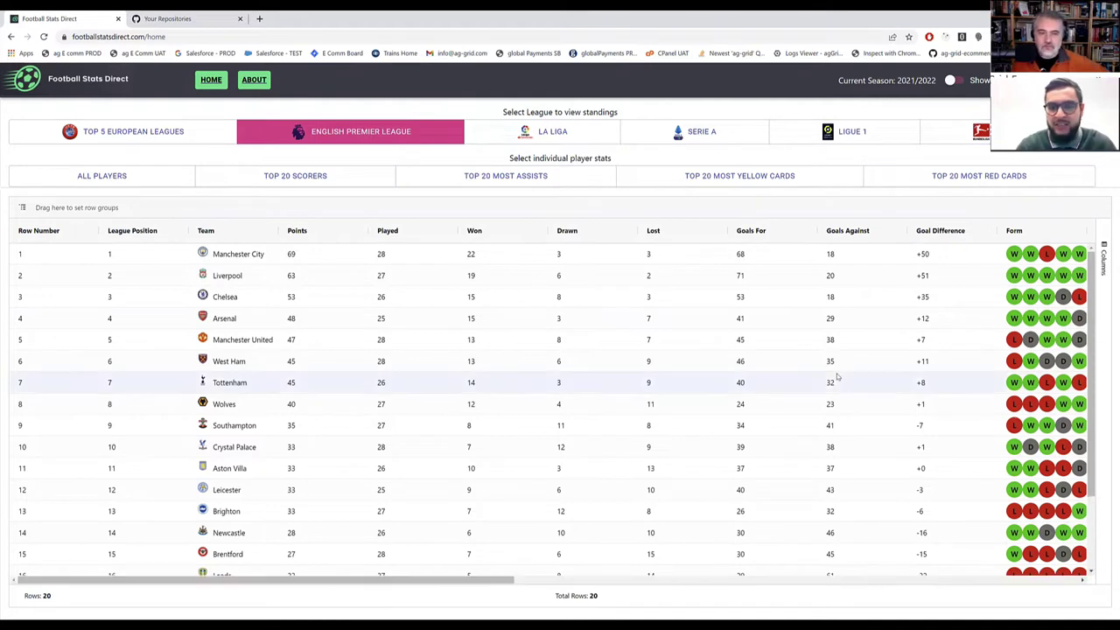
pyautogui.hscroll(9, 751, 395)
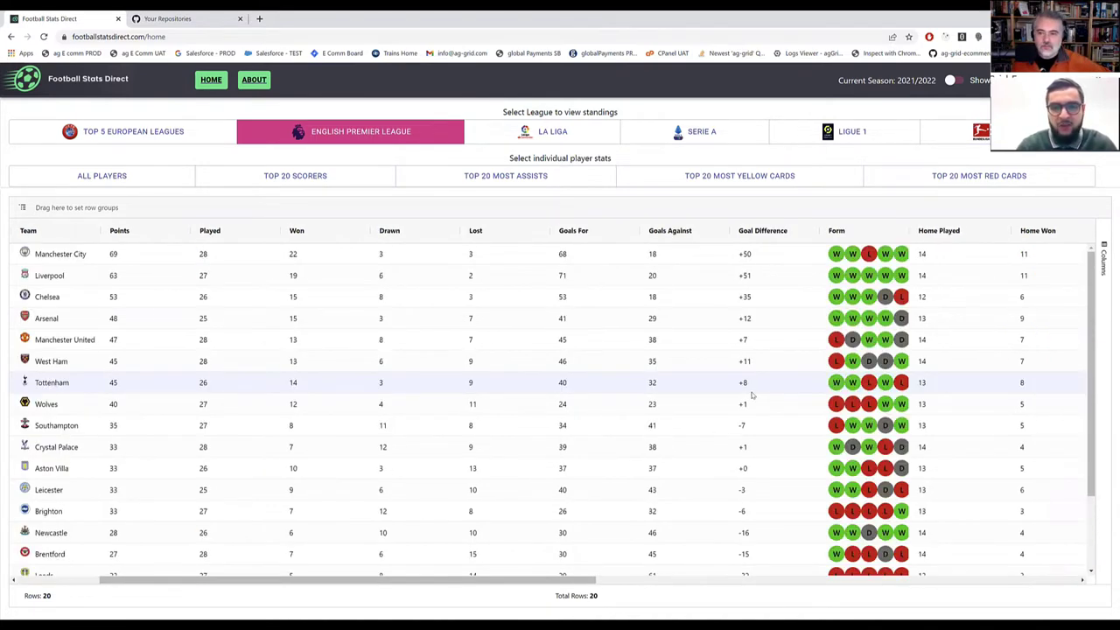
pyautogui.hscroll(3, 752, 395)
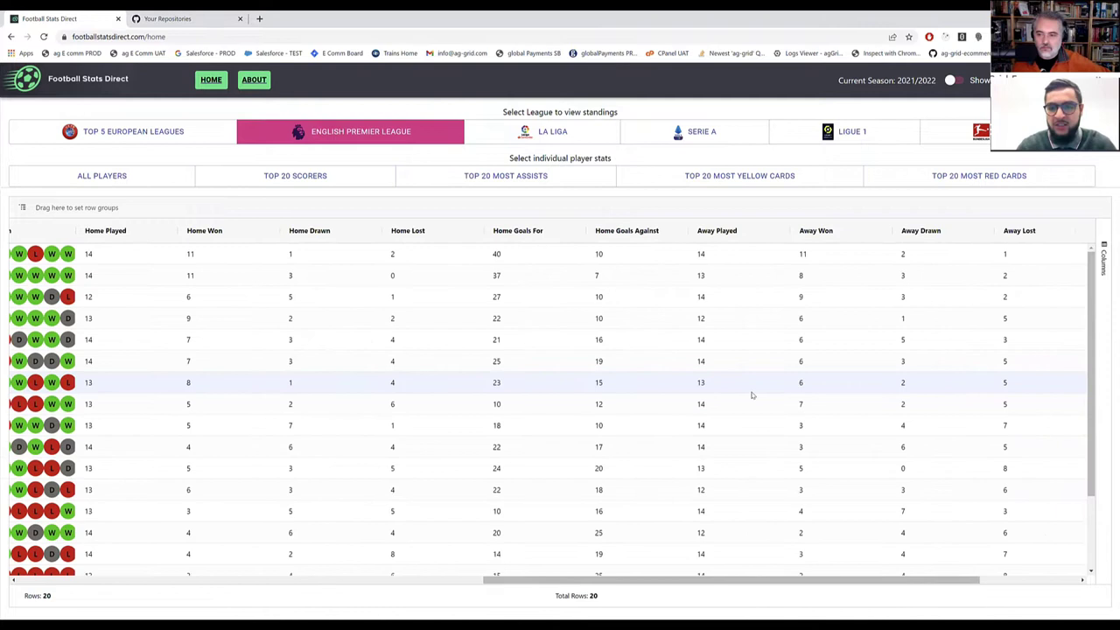
pyautogui.hscroll(3, 751, 395)
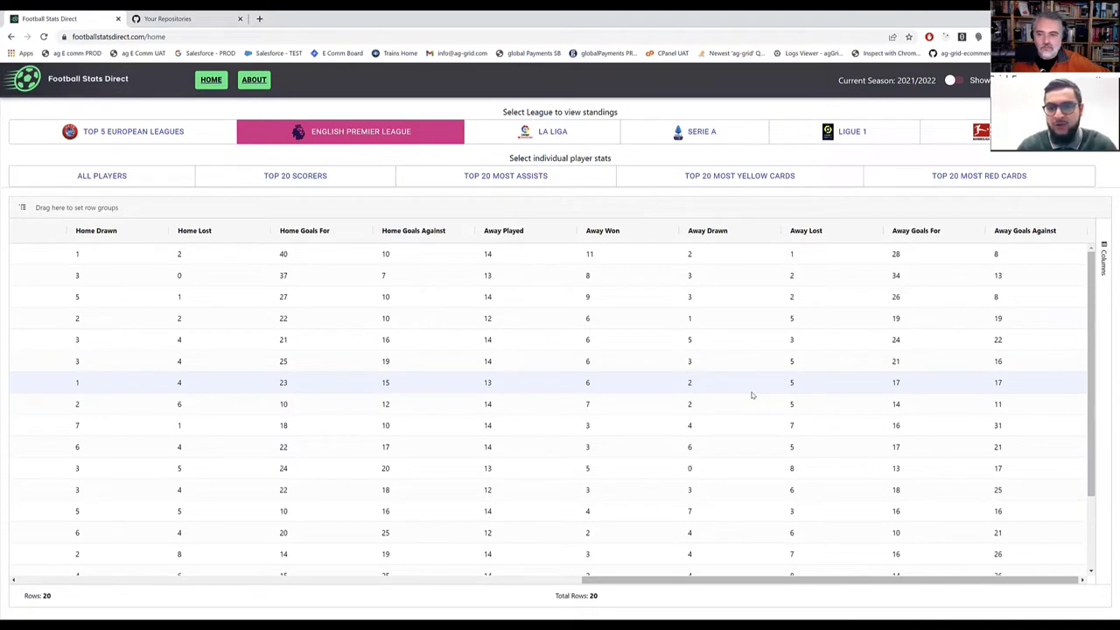
pyautogui.hscroll(-10, 752, 396)
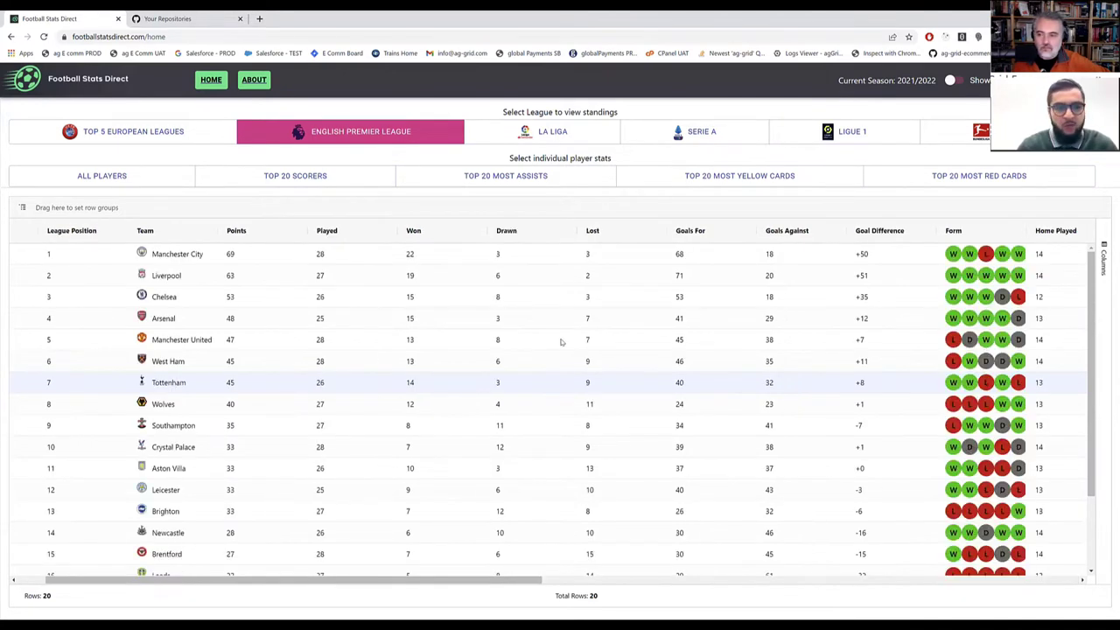
# - View the standings of La Liga, Serie A and the Top 5 European Leagues
pyautogui.click(544, 137)
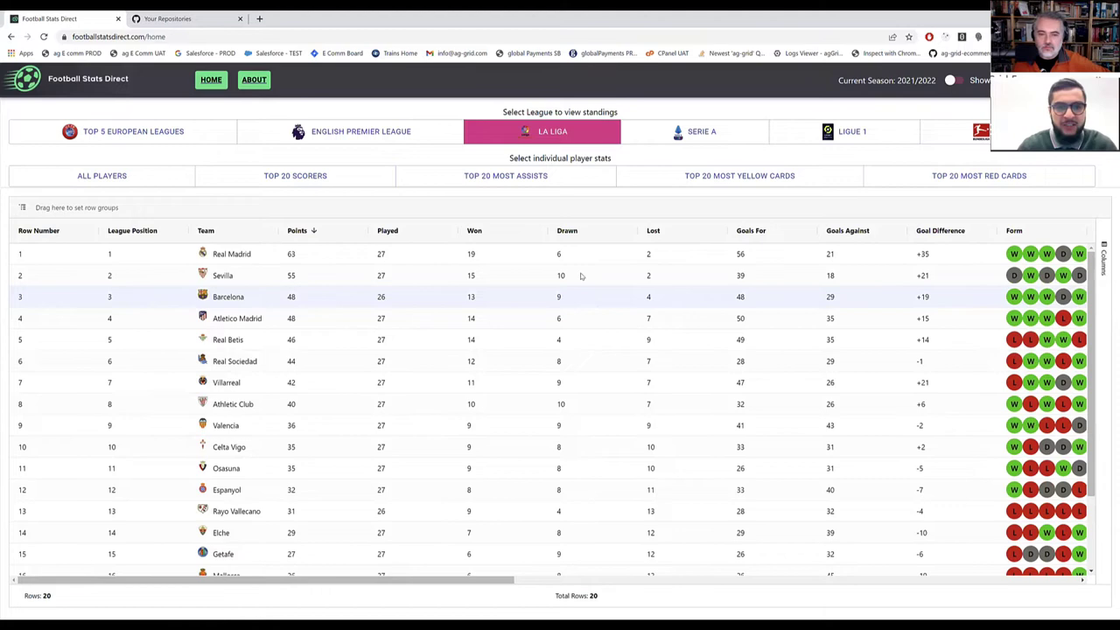
pyautogui.click(705, 133)
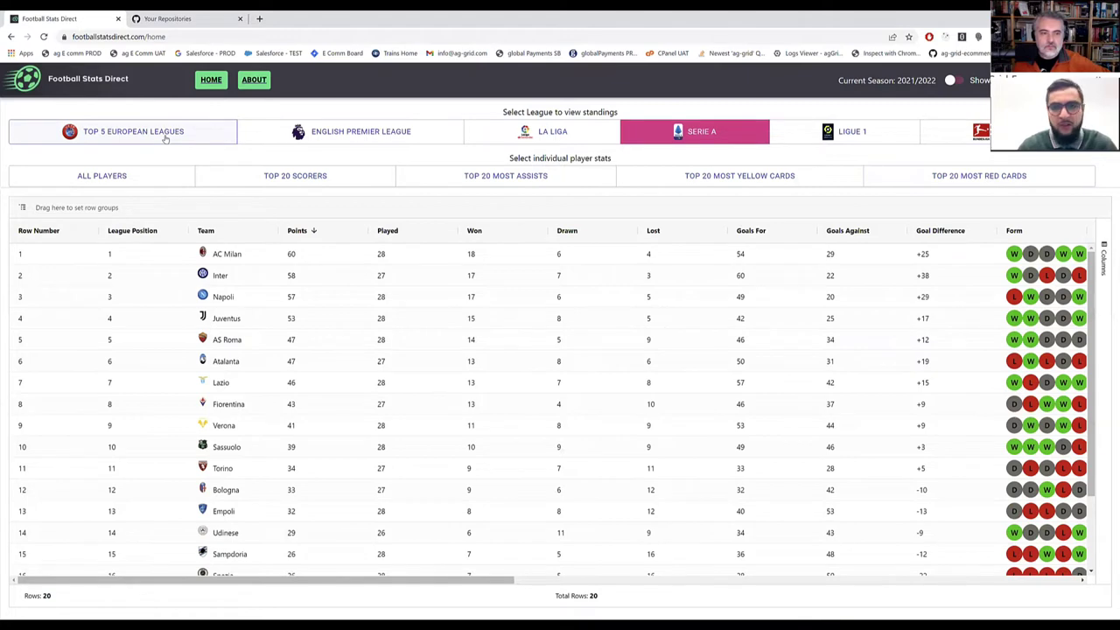
pyautogui.click(166, 139)
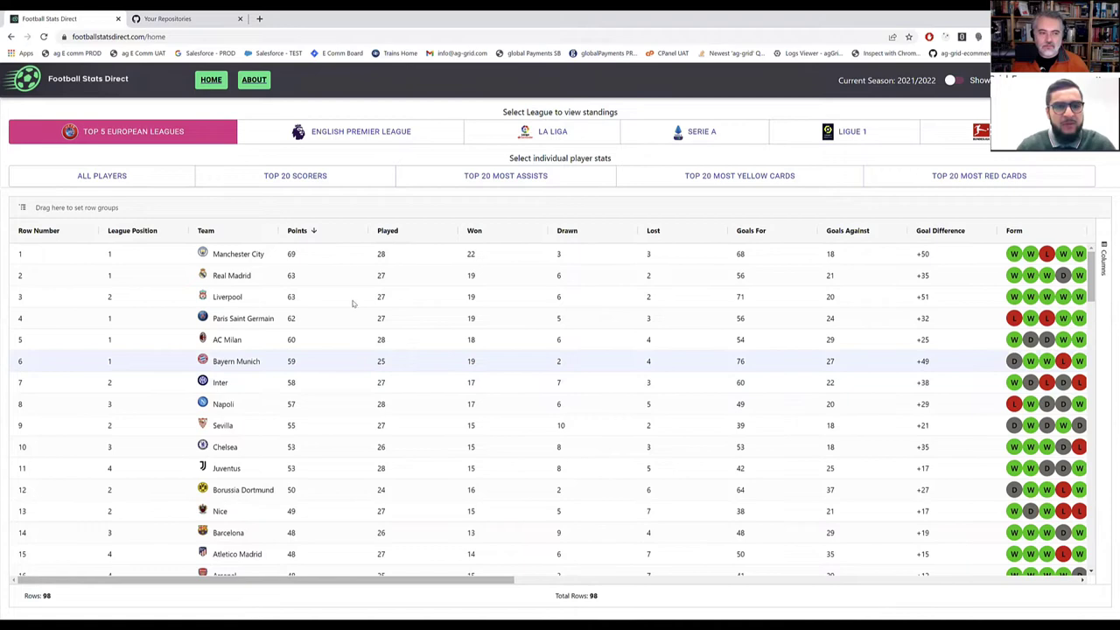
# - View the top 20 most assists and the top 20 scorers for the Top 5 European Leagues
pyautogui.click(312, 184)
pyautogui.click(541, 182)
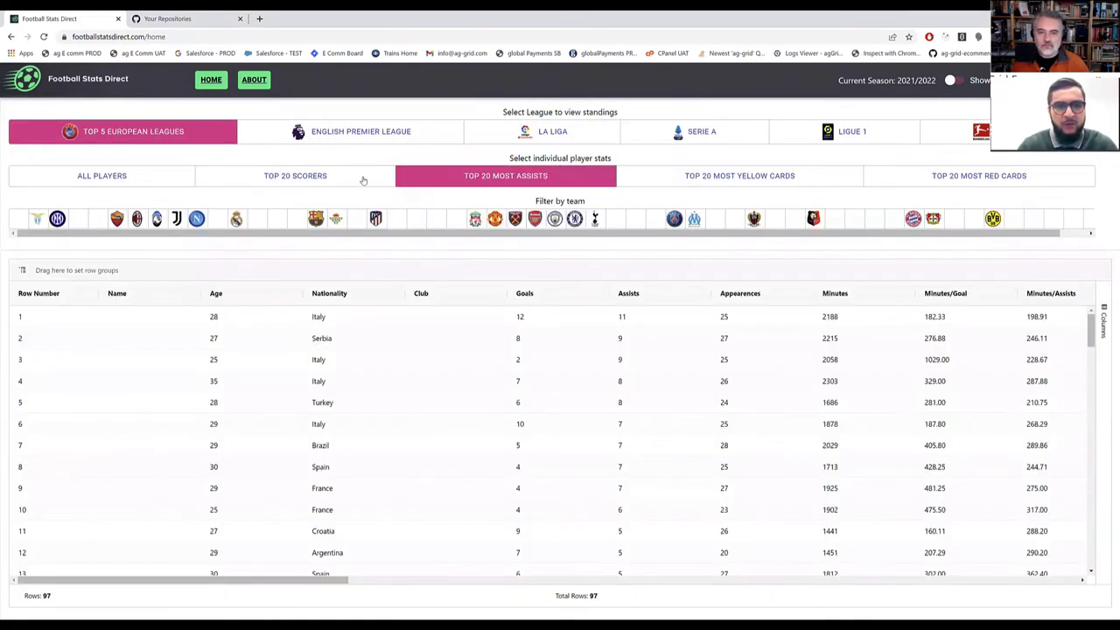
pyautogui.click(363, 179)
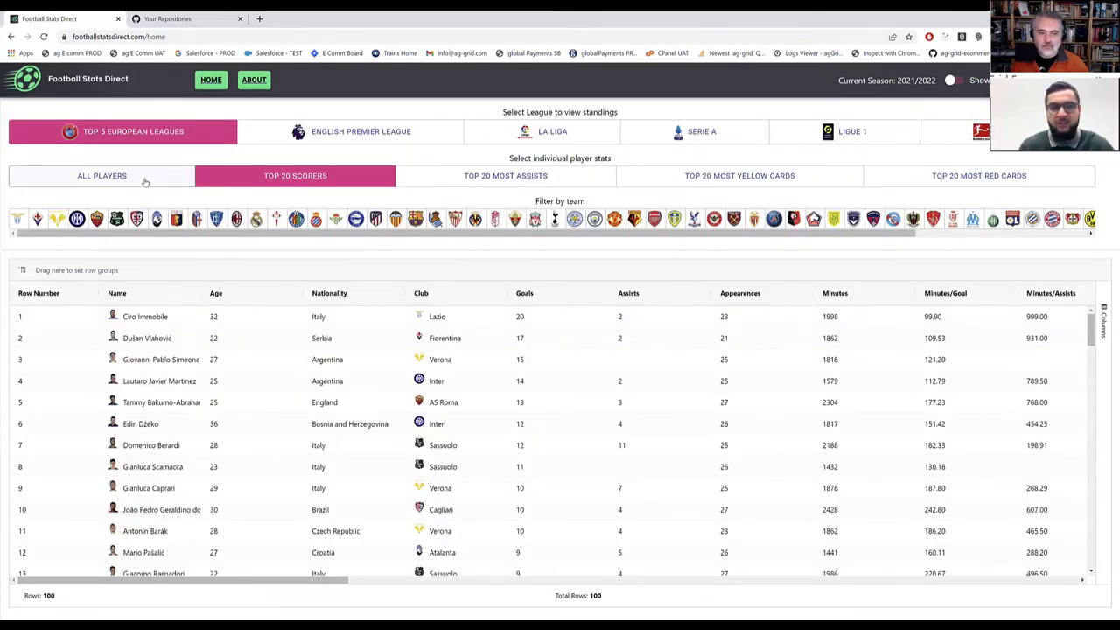
# - List all players of the Top 5 European Leagues and look through their rows, statistics columns and team filters
pyautogui.click(145, 181)
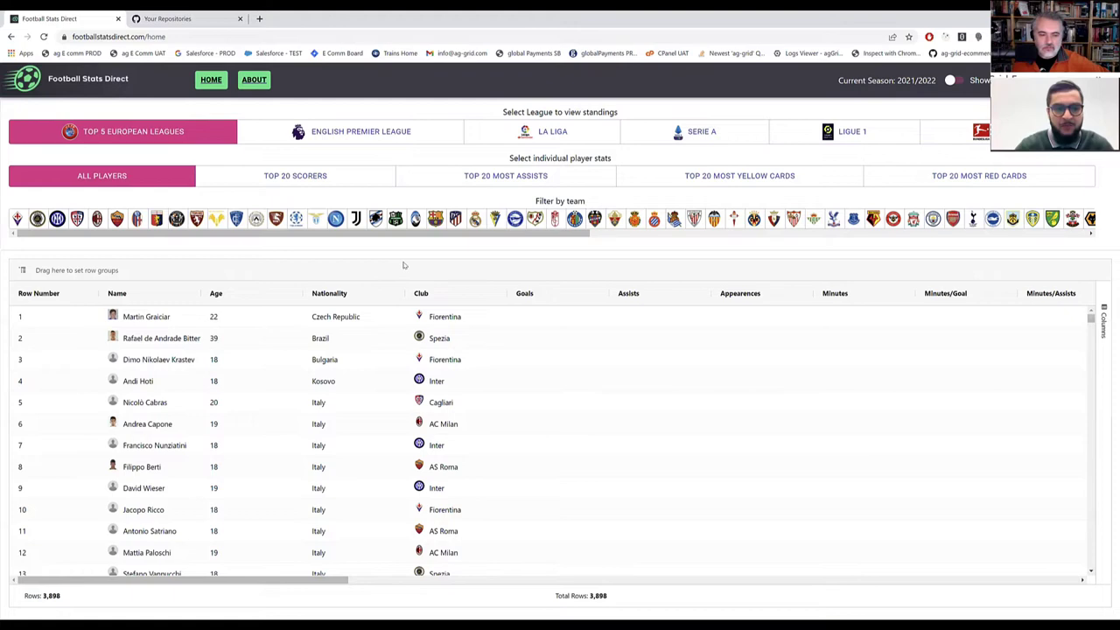
pyautogui.scroll(-5, 549, 376)
pyautogui.scroll(-10, 549, 376)
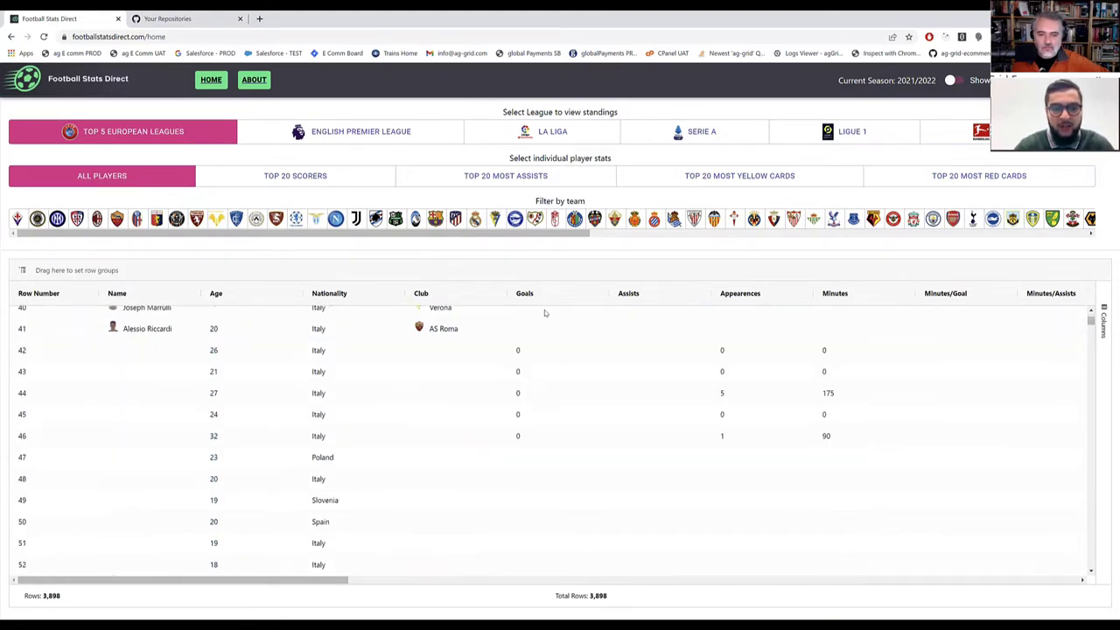
pyautogui.hscroll(1, 685, 384)
pyautogui.hscroll(3, 685, 385)
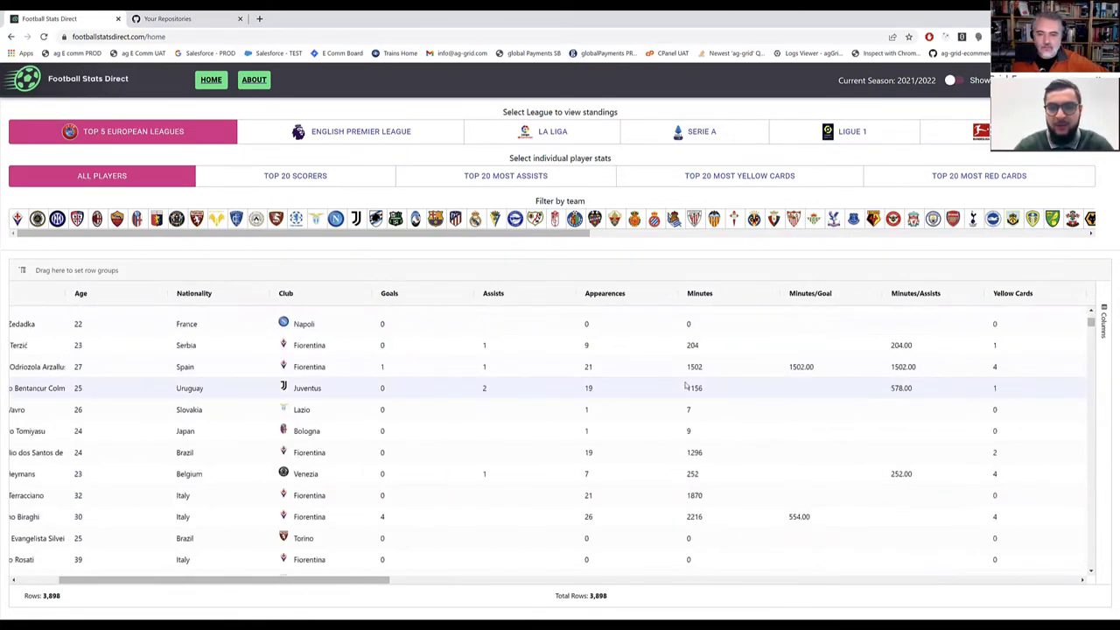
pyautogui.hscroll(8, 684, 384)
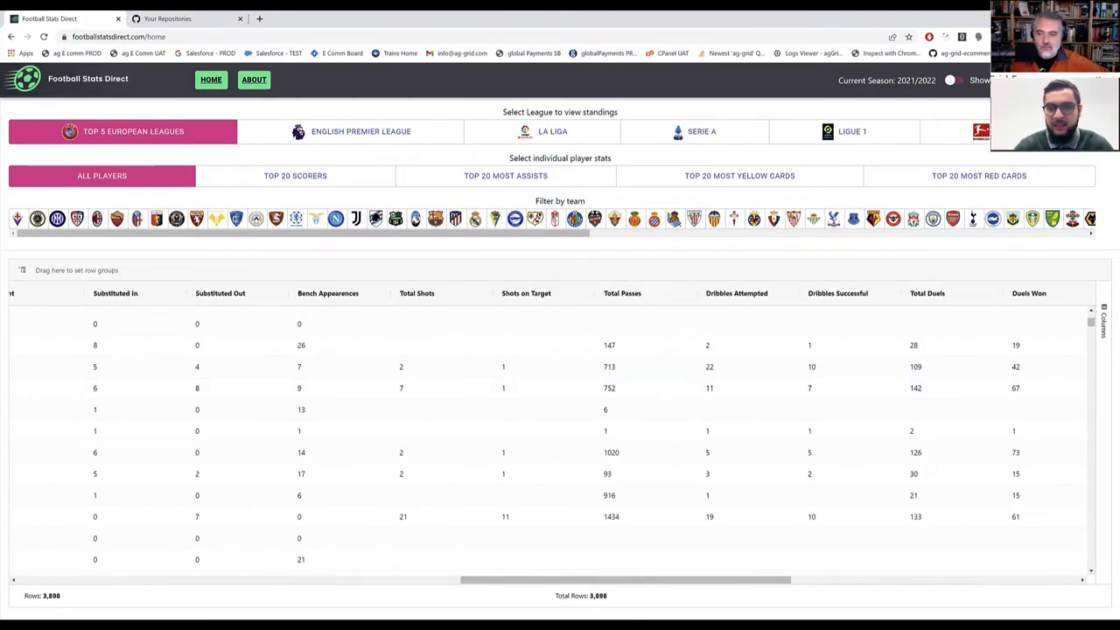
pyautogui.hscroll(-8, 779, 461)
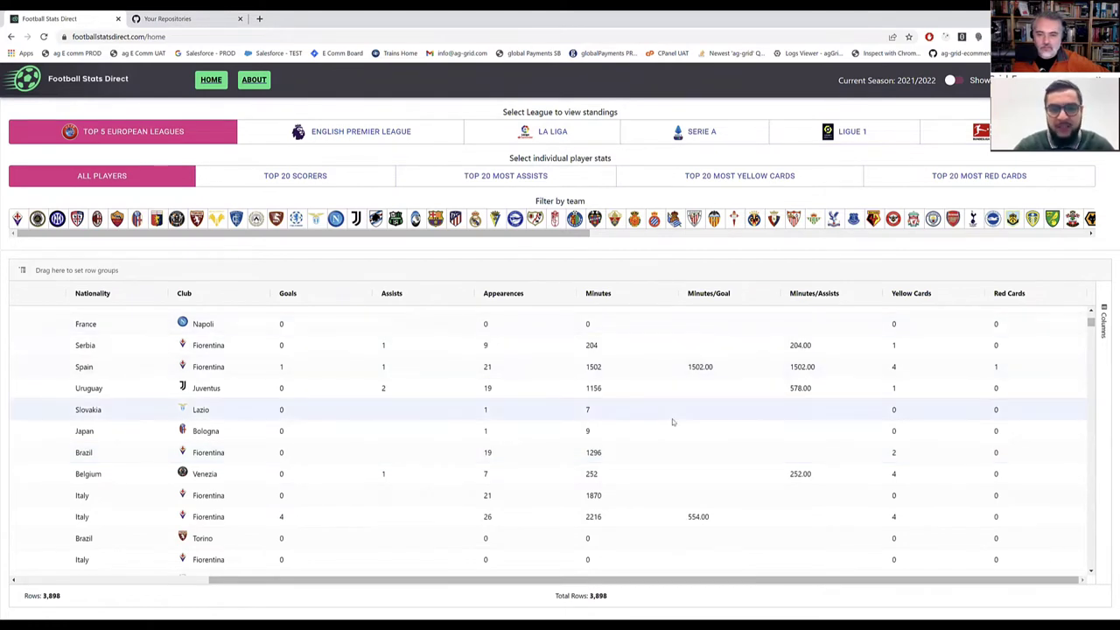
pyautogui.hscroll(-5, 673, 422)
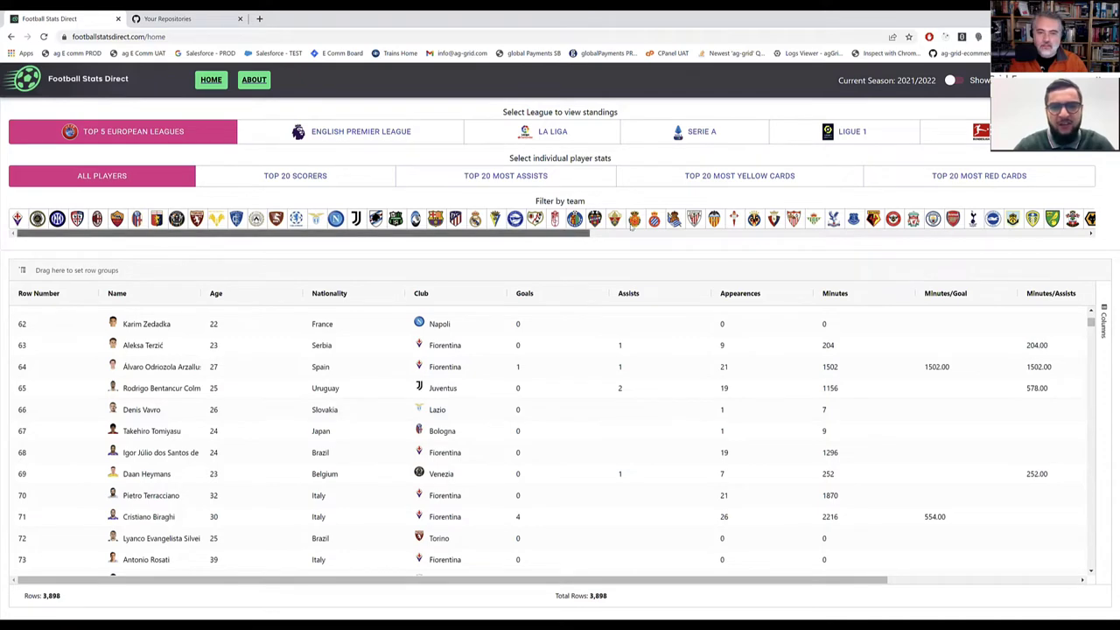
pyautogui.hscroll(10, 336, 218)
pyautogui.hscroll(-5, 569, 246)
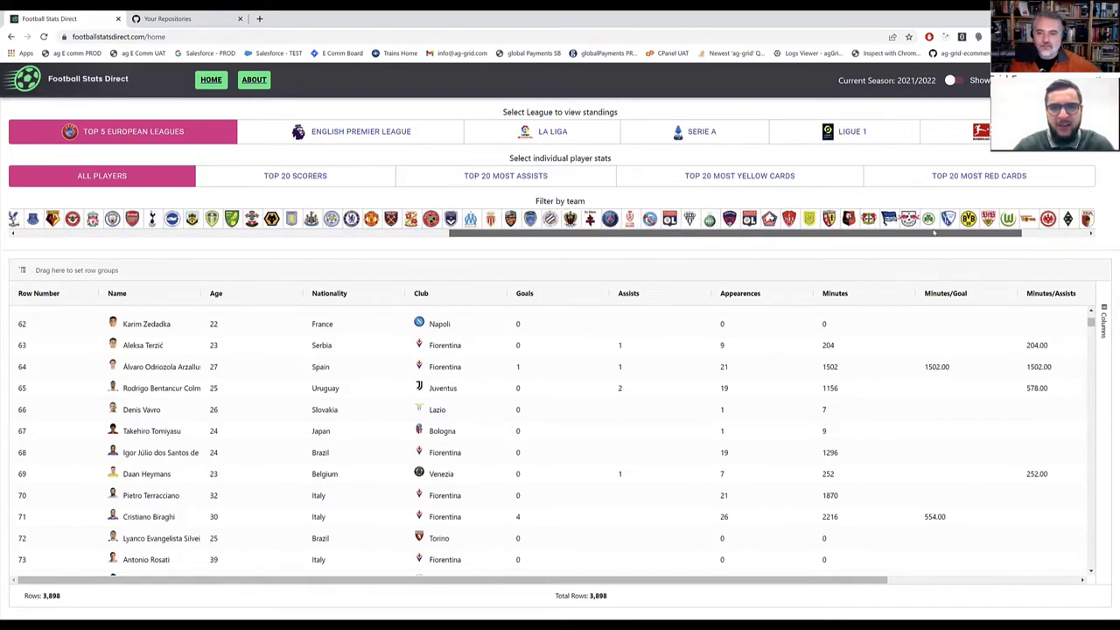
# - Filter the Top 5 European Leagues player list by Juventus, switch the team filter to Napoli, and look through the players
pyautogui.hscroll(-5, 568, 247)
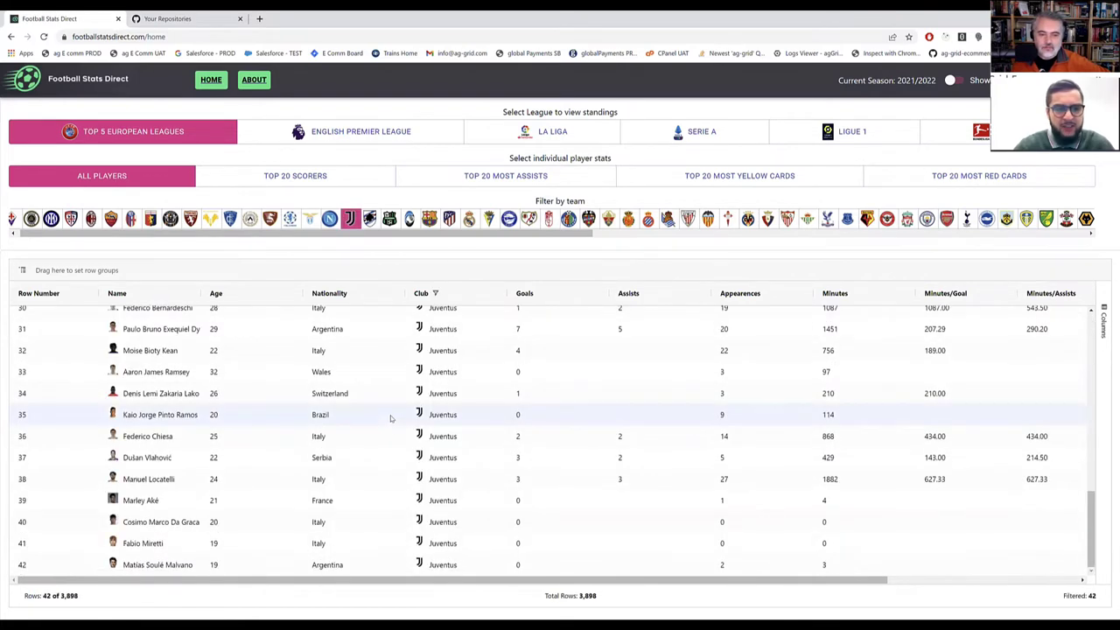
pyautogui.scroll(-7, 389, 424)
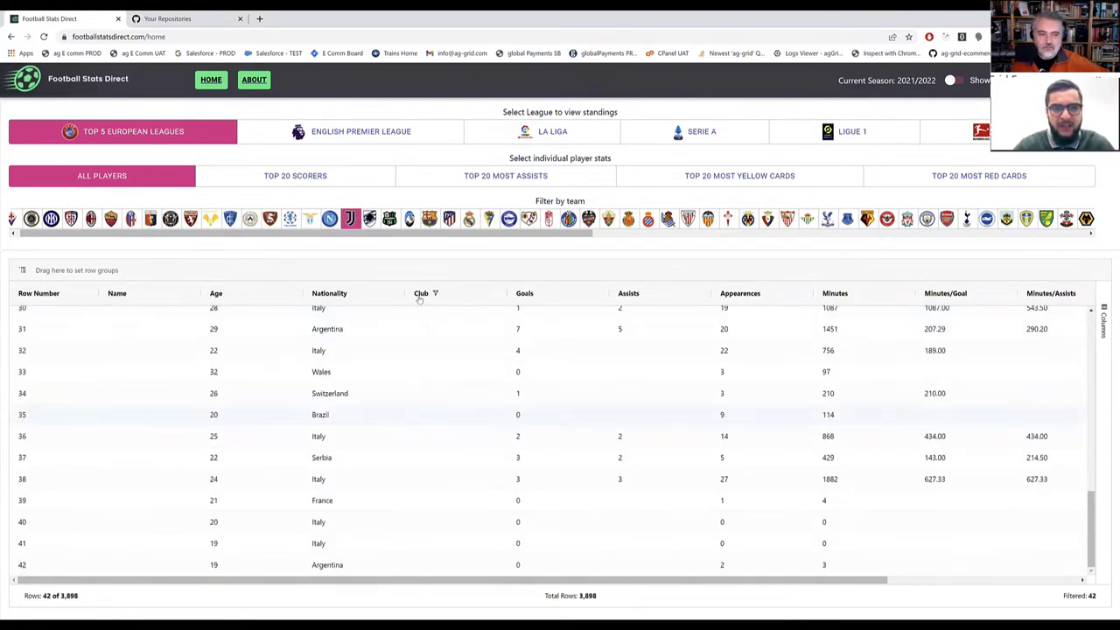
pyautogui.click(329, 219)
pyautogui.click(330, 220)
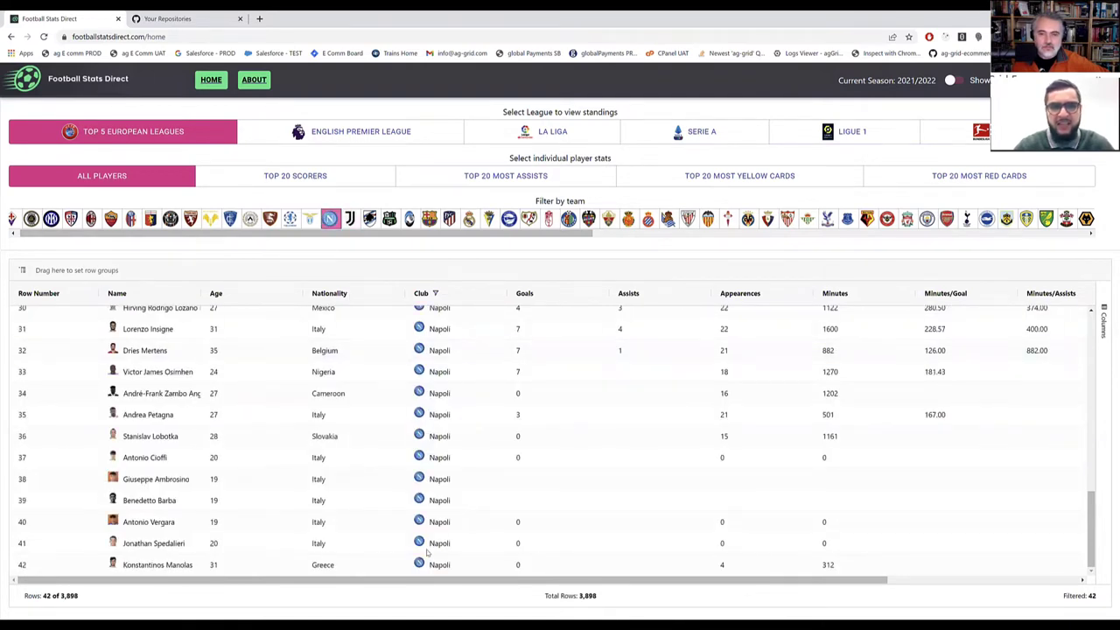
pyautogui.scroll(7, 427, 552)
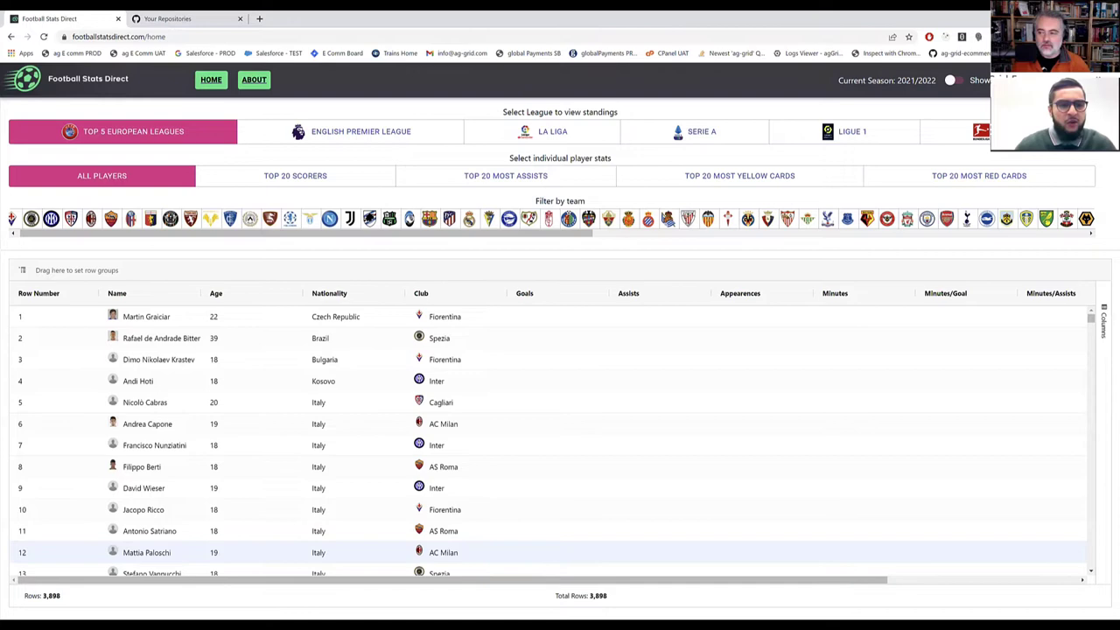
# - Reload the page and view the standings of Ligue 1, La Liga and Serie A
pyautogui.click(44, 36)
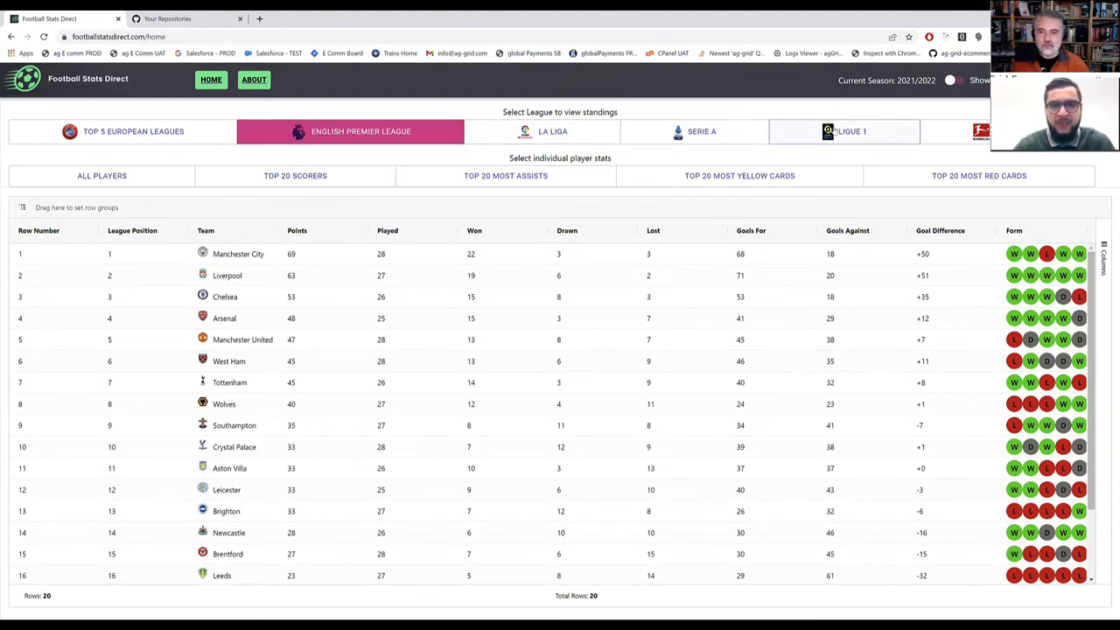
pyautogui.click(835, 132)
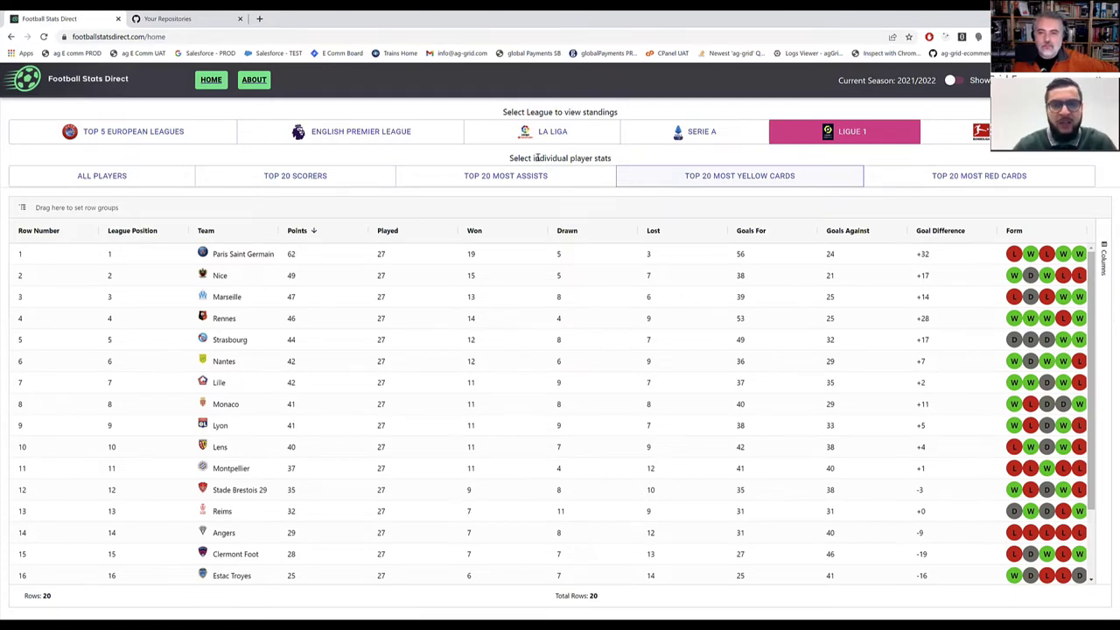
pyautogui.click(702, 136)
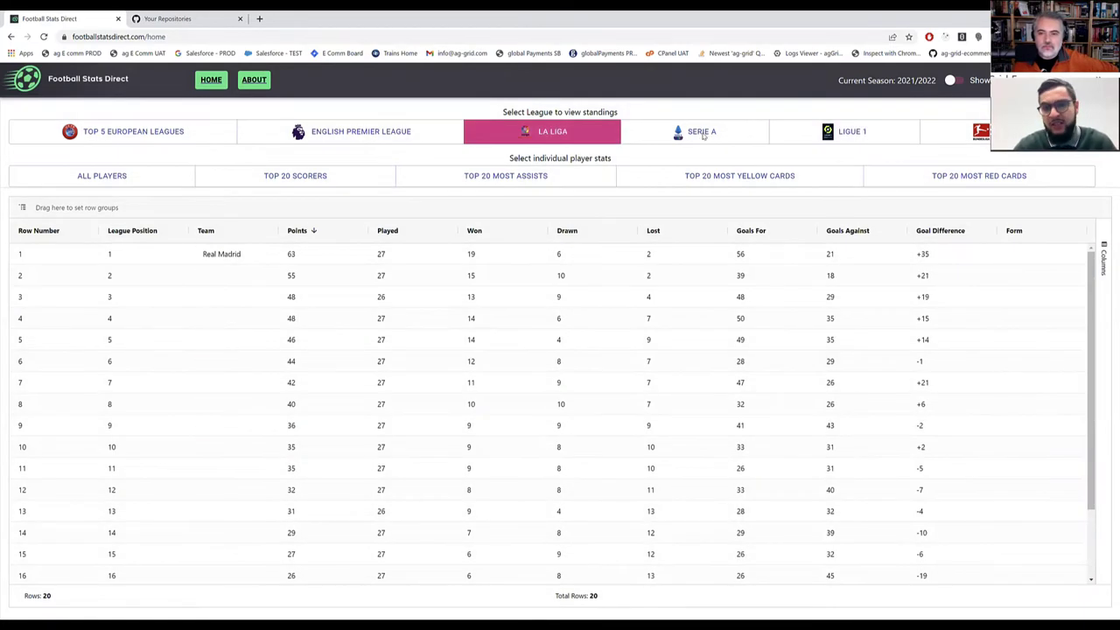
pyautogui.click(703, 133)
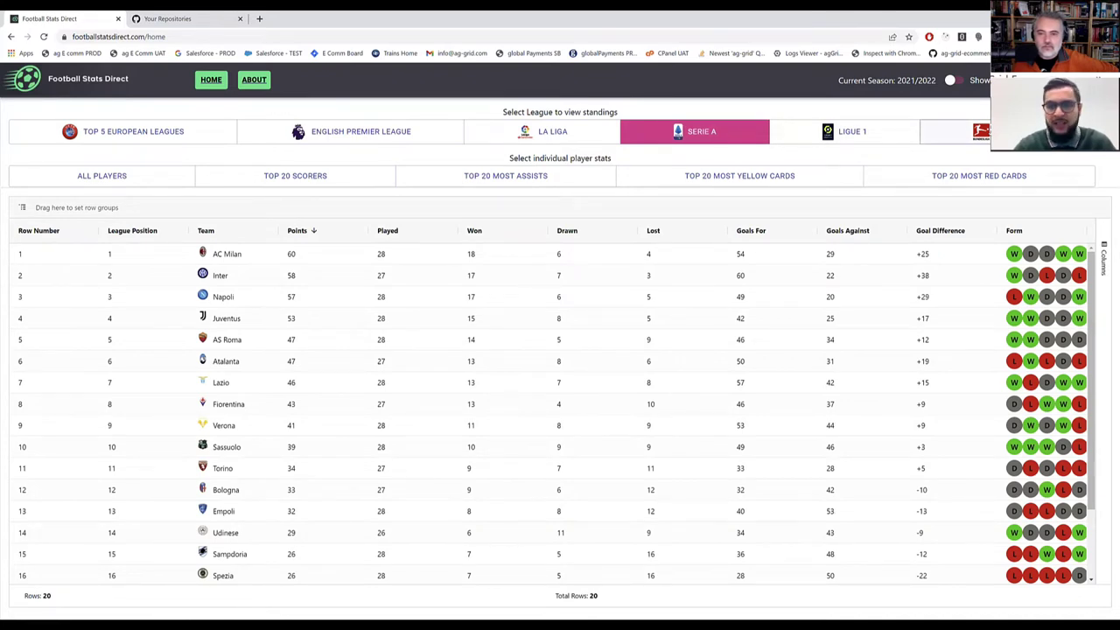
# - View Serie A's top 20 most assists, then filter its top 20 scorers by AS Roma, inspect the Club column's filter, and clear the team filter
pyautogui.click(495, 178)
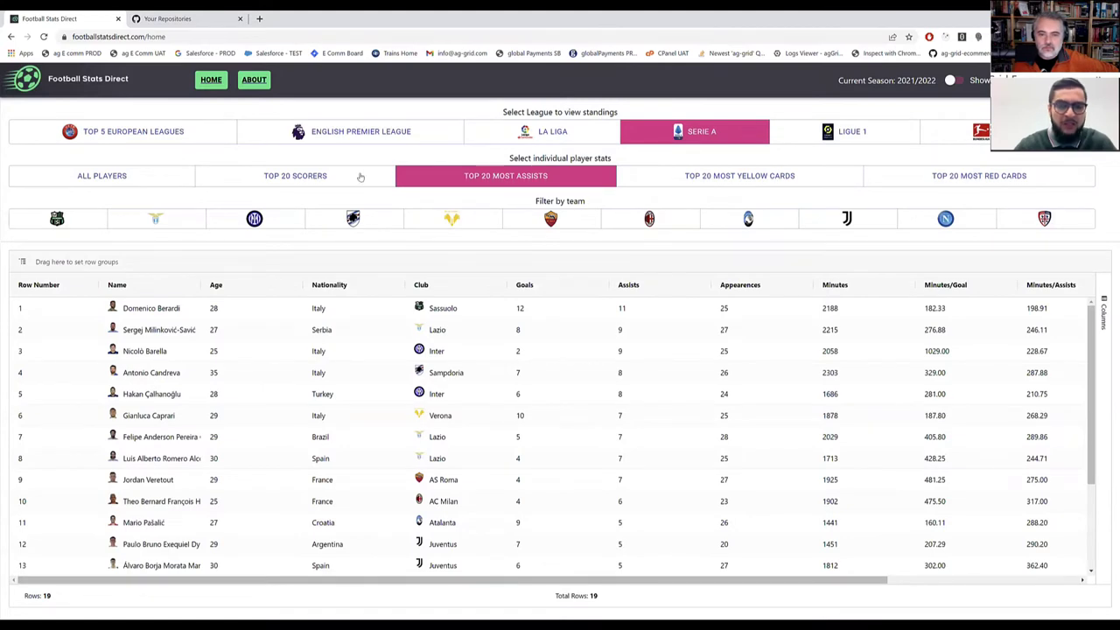
pyautogui.click(337, 179)
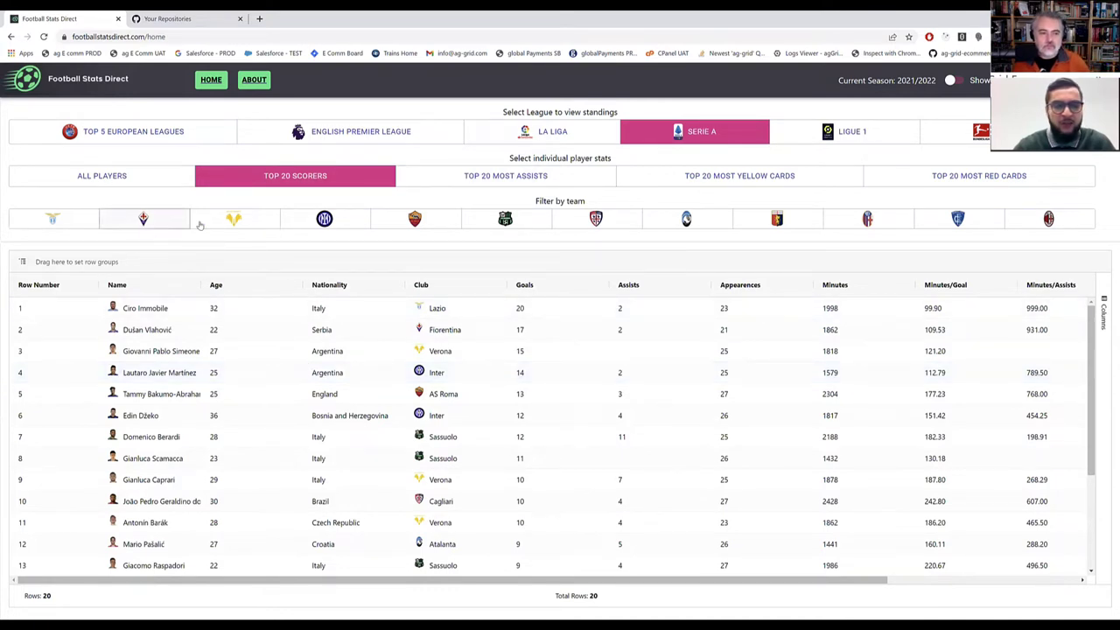
pyautogui.click(416, 220)
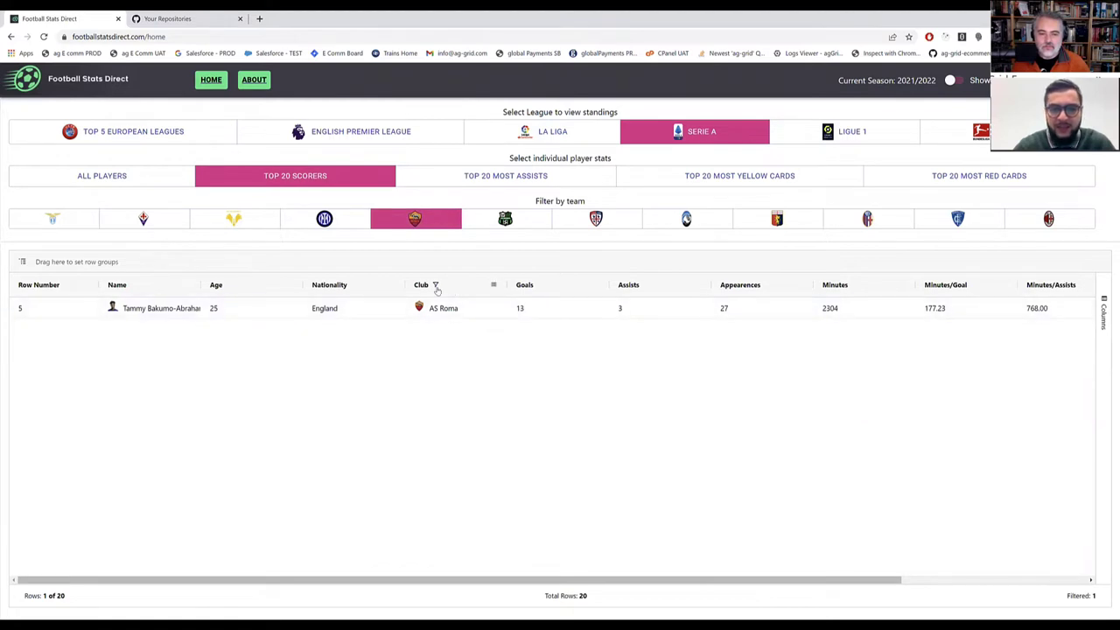
pyautogui.click(496, 289)
pyautogui.click(546, 286)
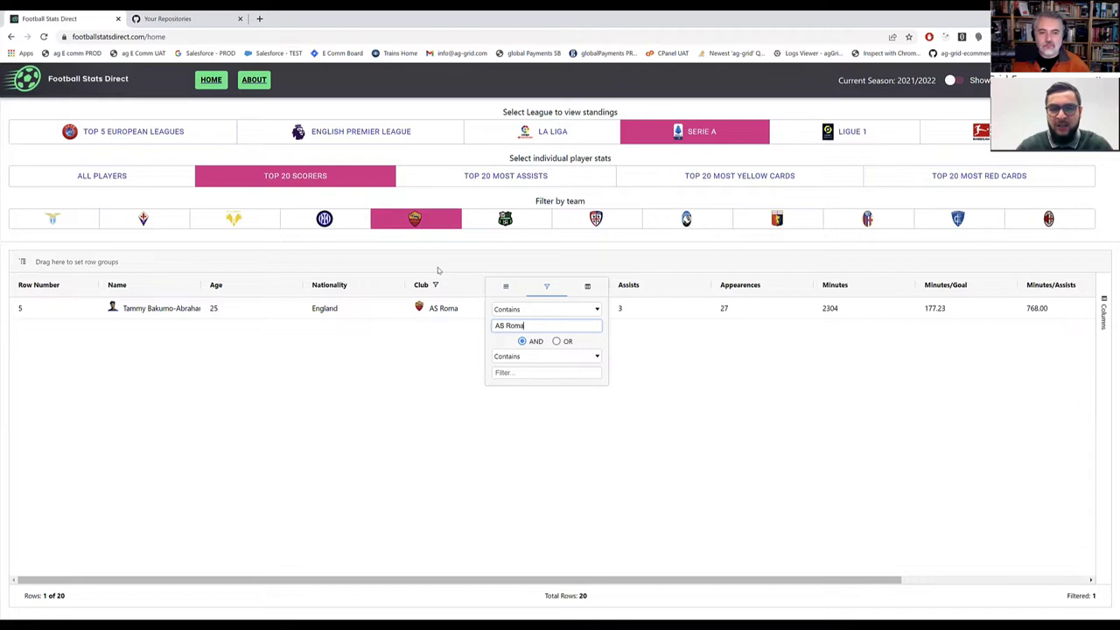
pyautogui.click(426, 220)
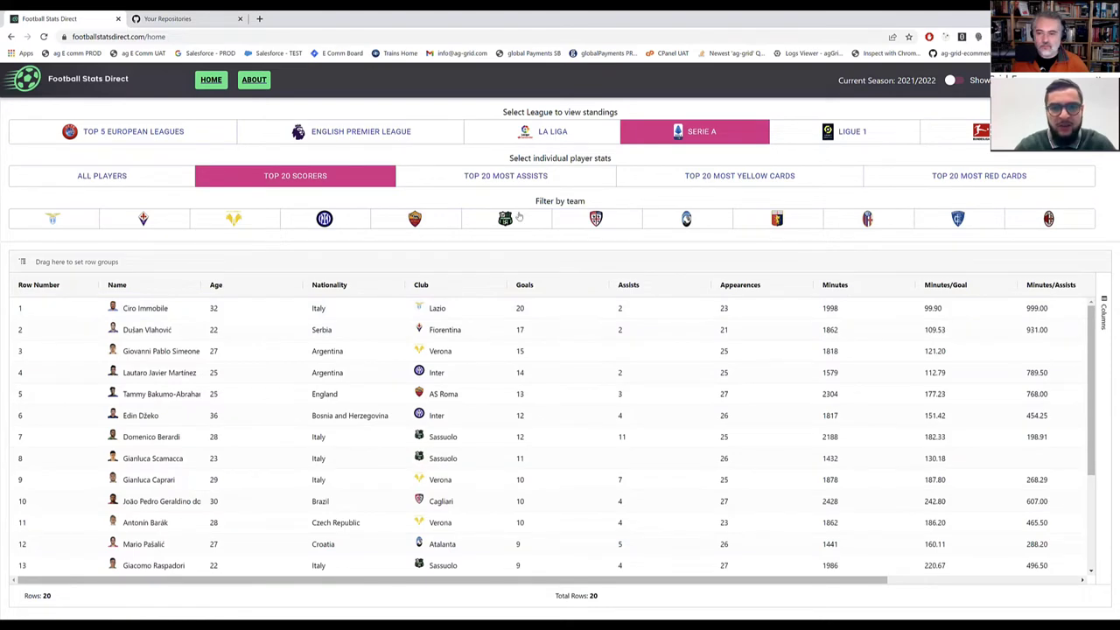
# - Filter the English Premier League top 20 scorers by Manchester United, inspect the Club column's filter condition, and clear the team filter
pyautogui.click(377, 130)
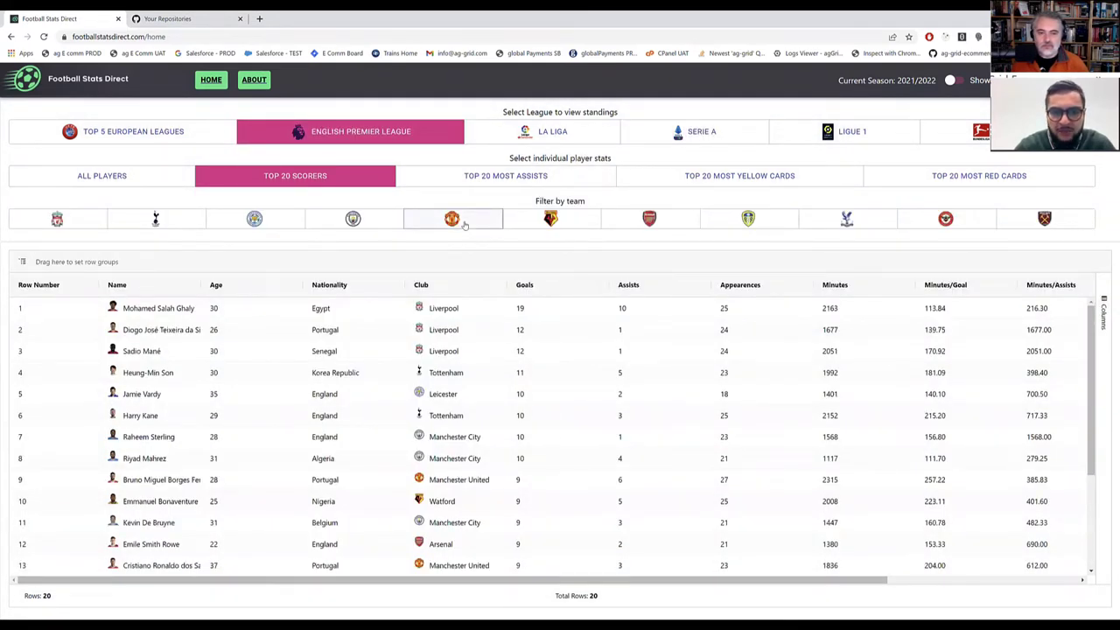
pyautogui.click(464, 225)
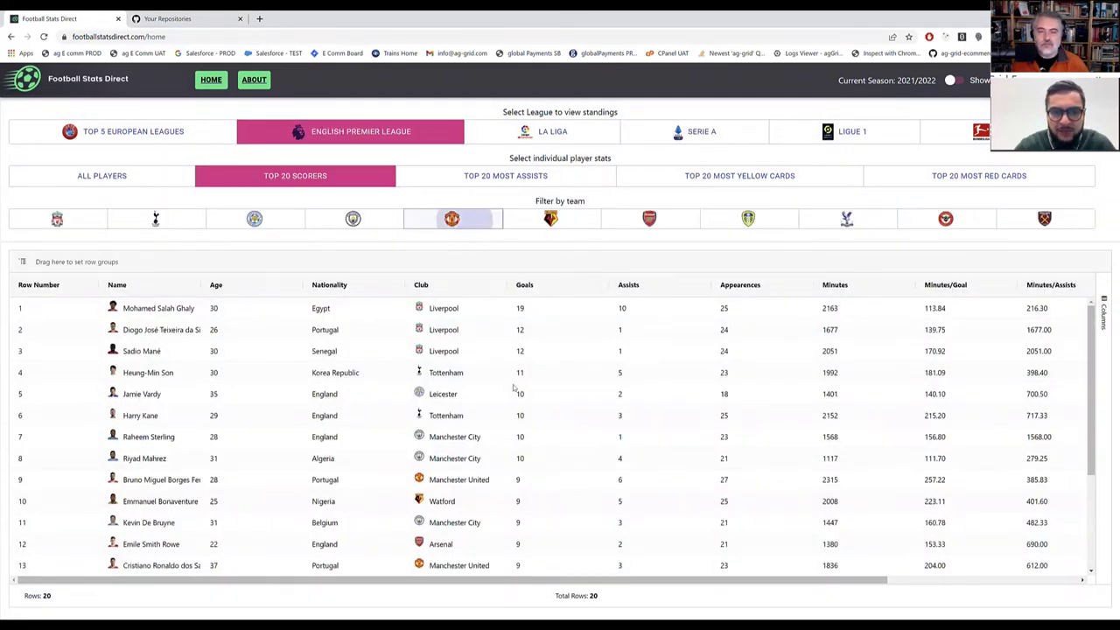
pyautogui.click(493, 287)
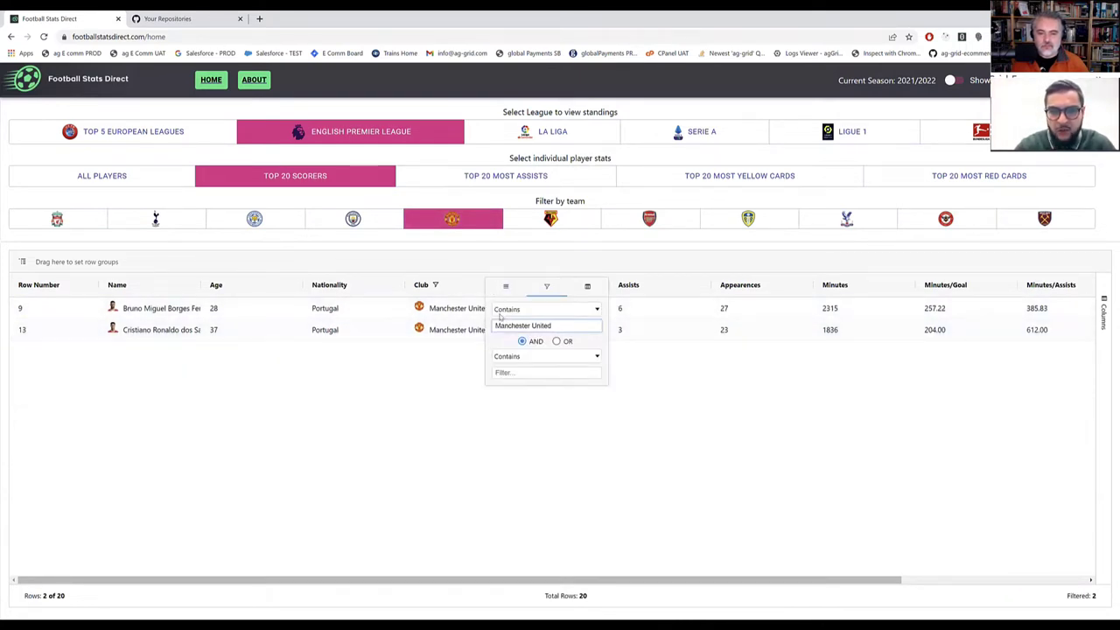
pyautogui.click(525, 325)
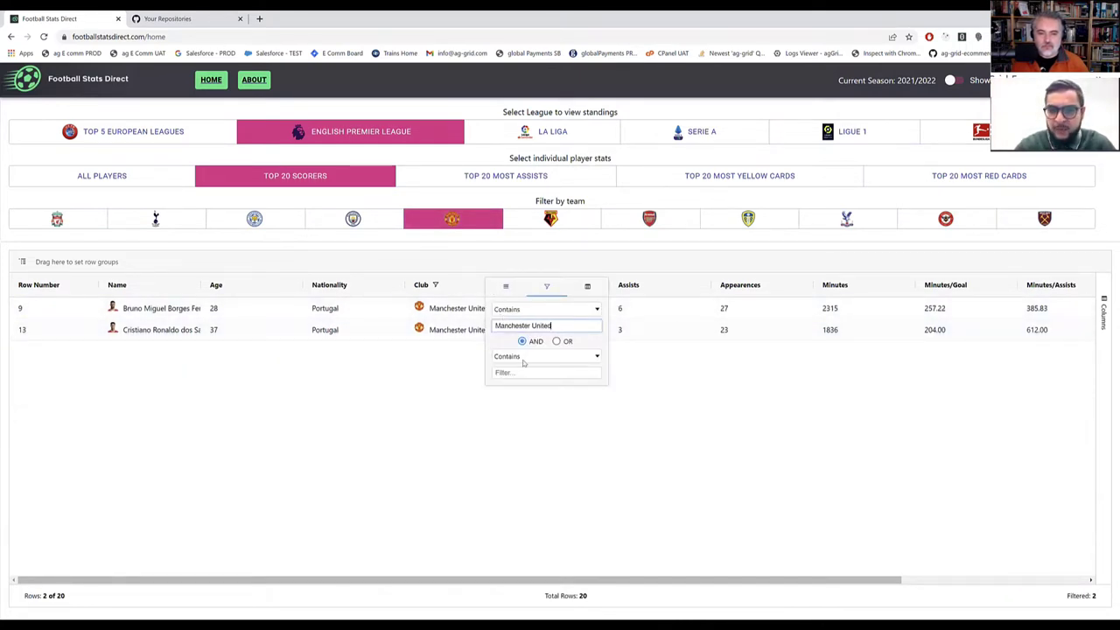
pyautogui.click(455, 445)
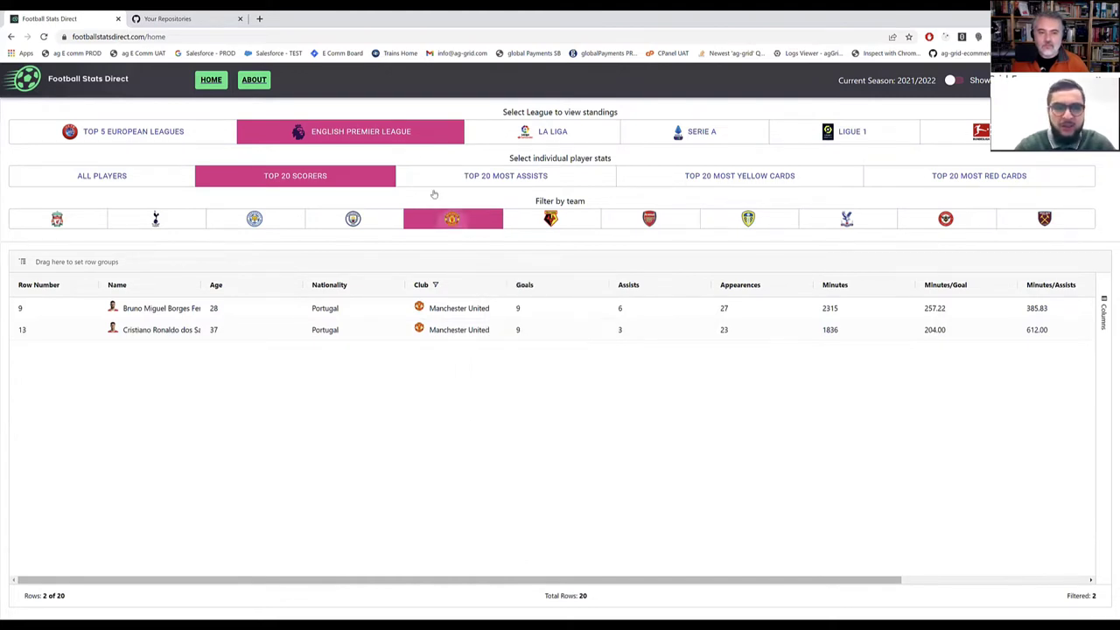
pyautogui.click(406, 131)
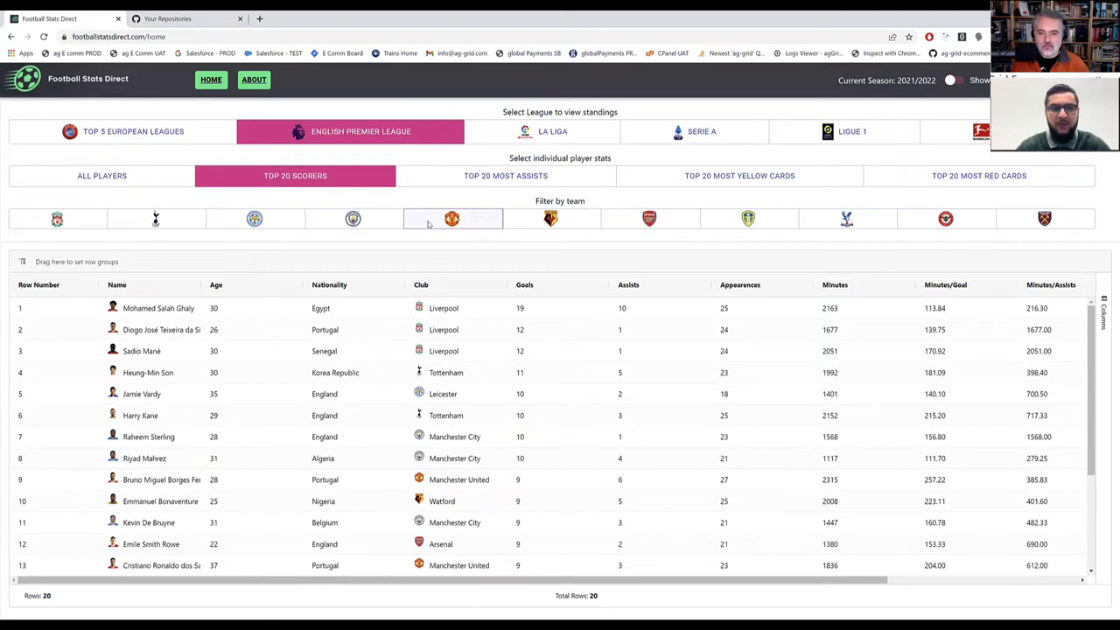
# - Select Manchester City in the Premier League standings, and group the league's top 20 scorers by Club
pyautogui.click(359, 179)
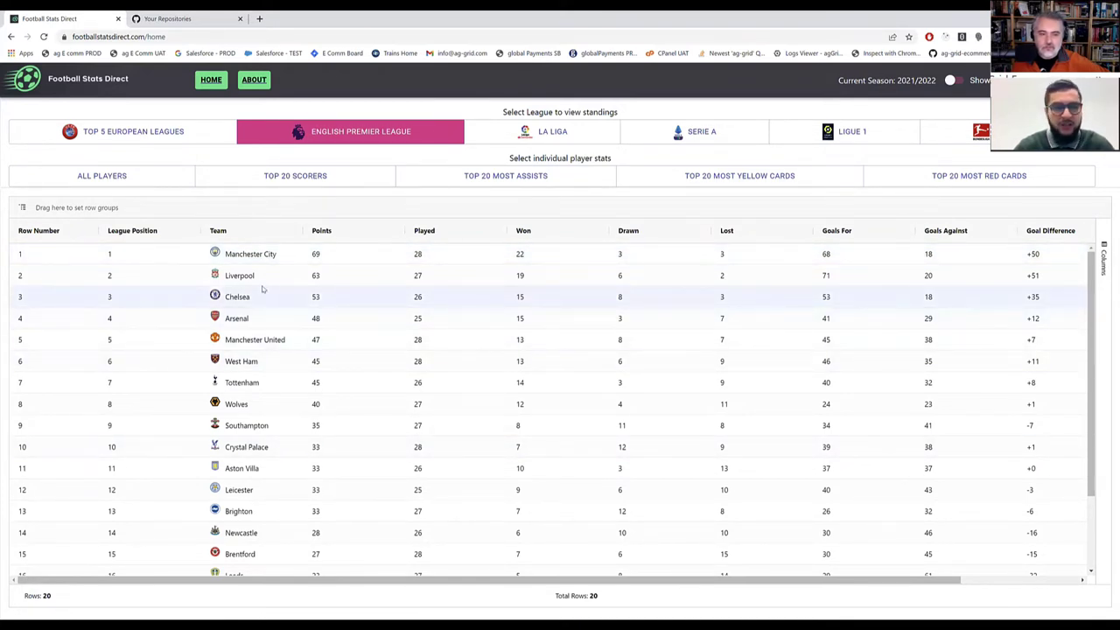
pyautogui.click(229, 255)
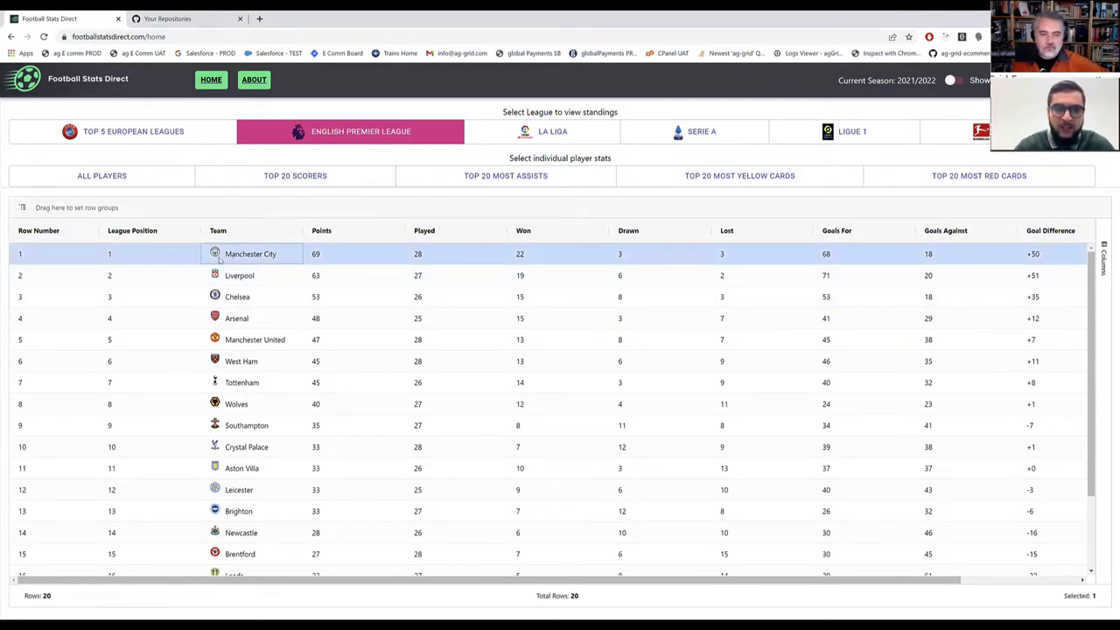
pyautogui.click(295, 175)
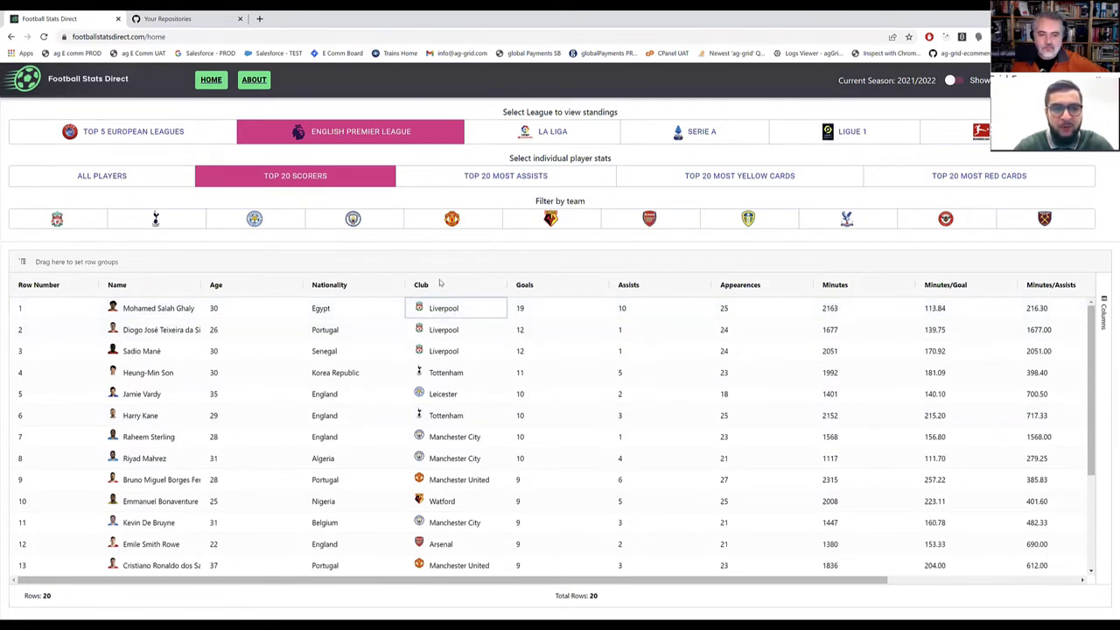
pyautogui.click(436, 307)
pyautogui.moveTo(435, 282); pyautogui.dragTo(433, 263)
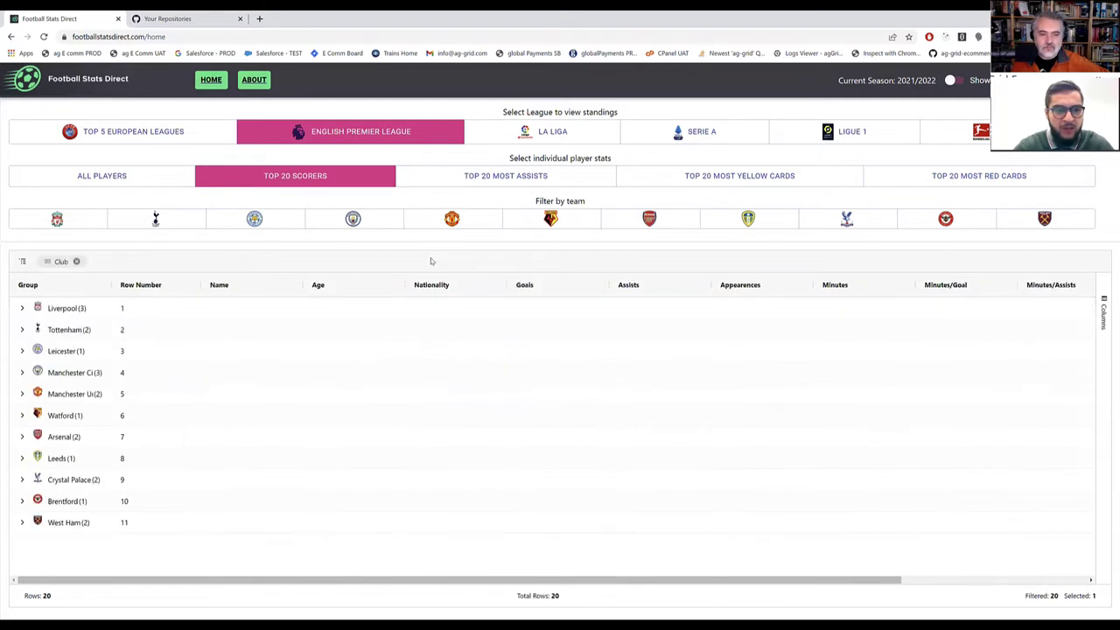
# - Expand the Liverpool and Tottenham groups, select the Liverpool players' ages for summary figures, and remove the Club row grouping
pyautogui.click(24, 312)
pyautogui.click(23, 308)
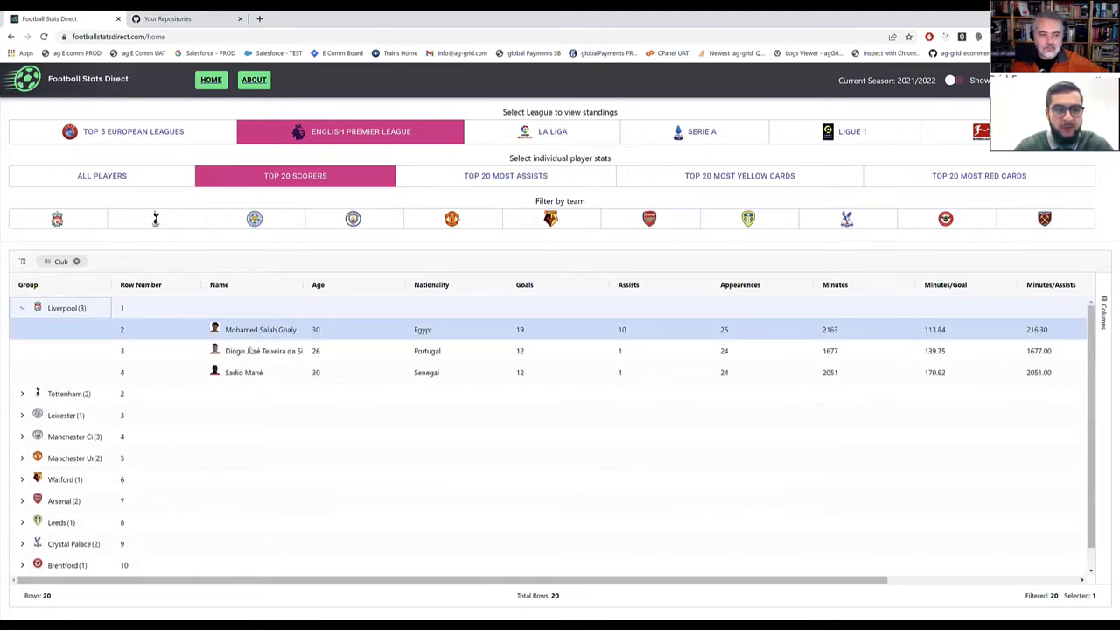
pyautogui.moveTo(317, 330); pyautogui.dragTo(315, 370)
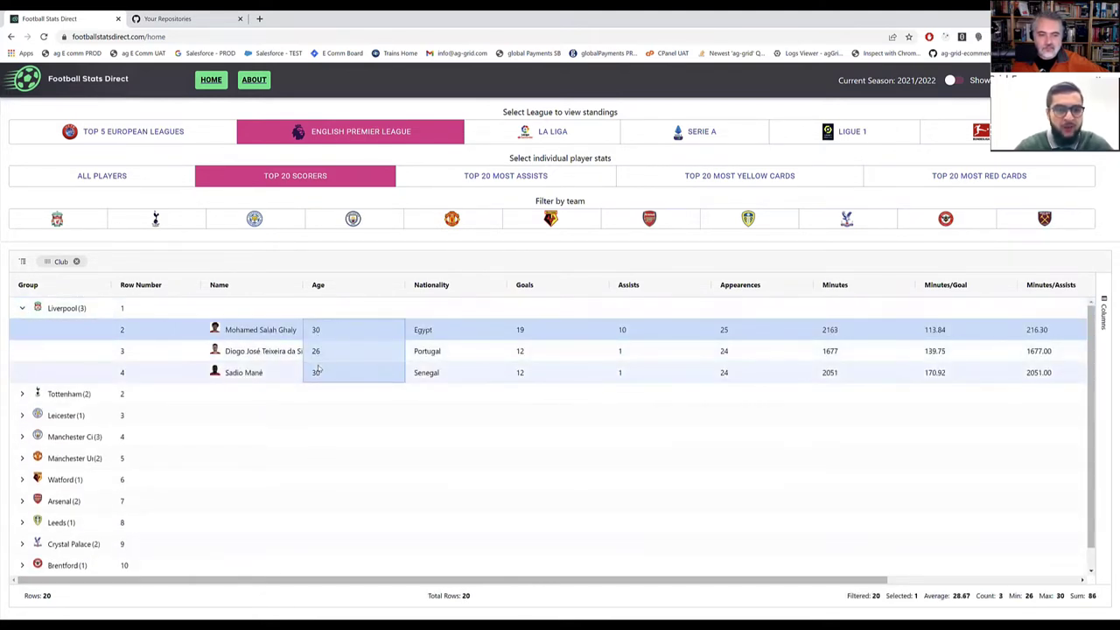
pyautogui.click(22, 395)
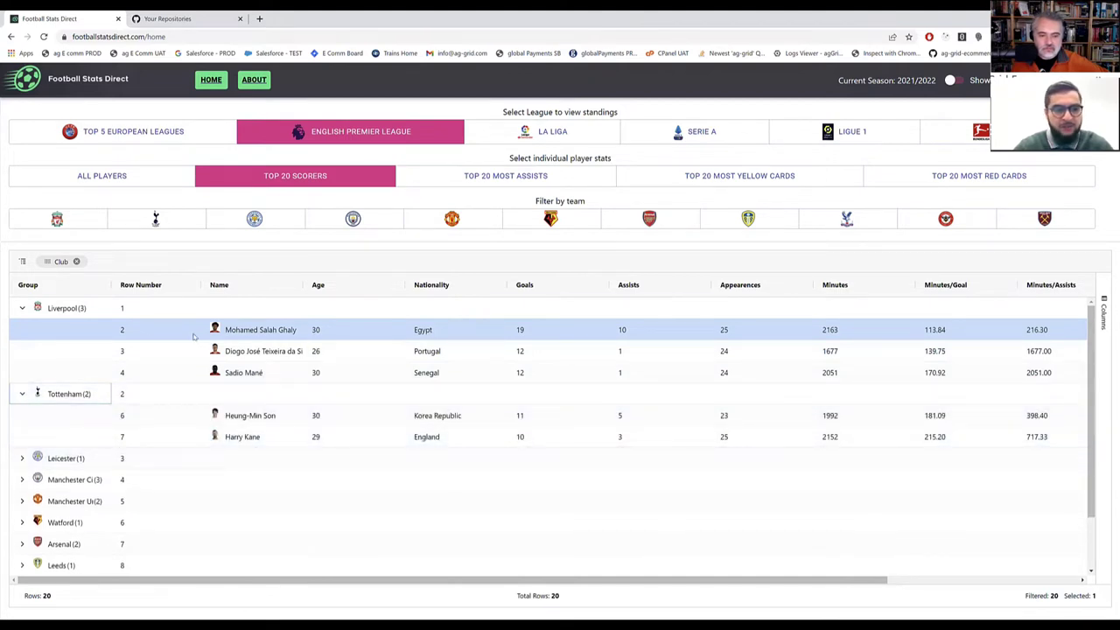
pyautogui.click(76, 261)
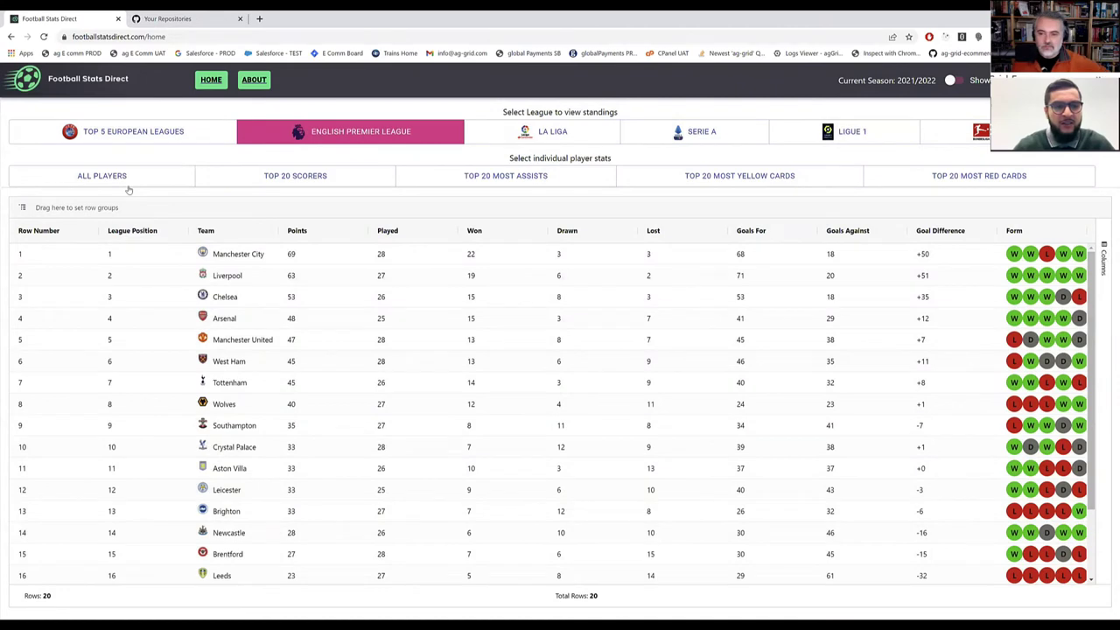
# - List all English Premier League players and group the rows by Nationality
pyautogui.click(127, 185)
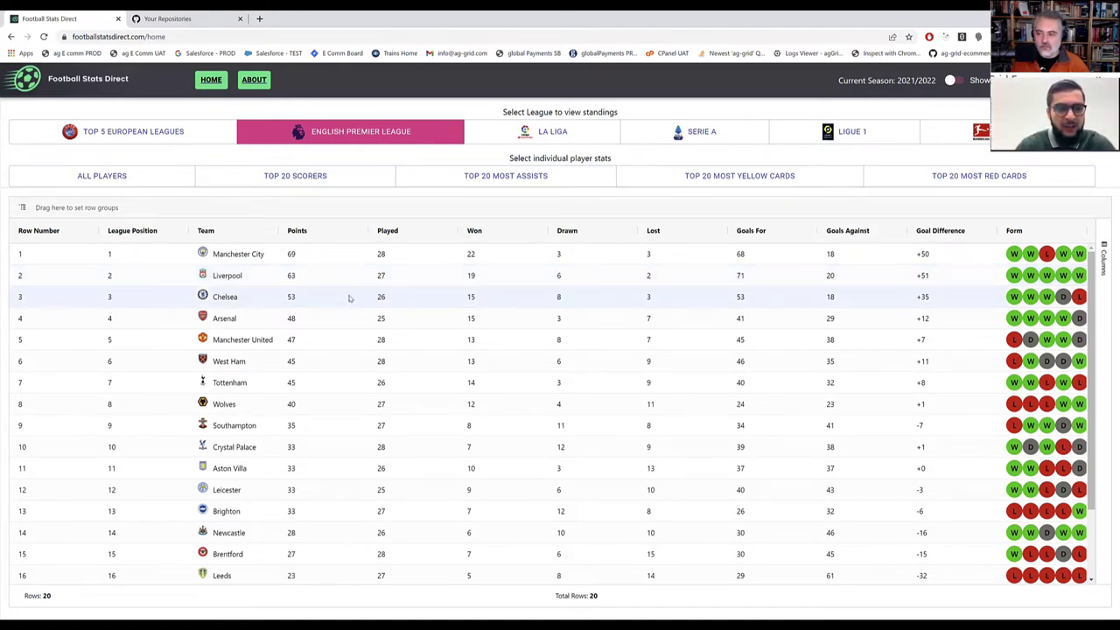
pyautogui.click(101, 176)
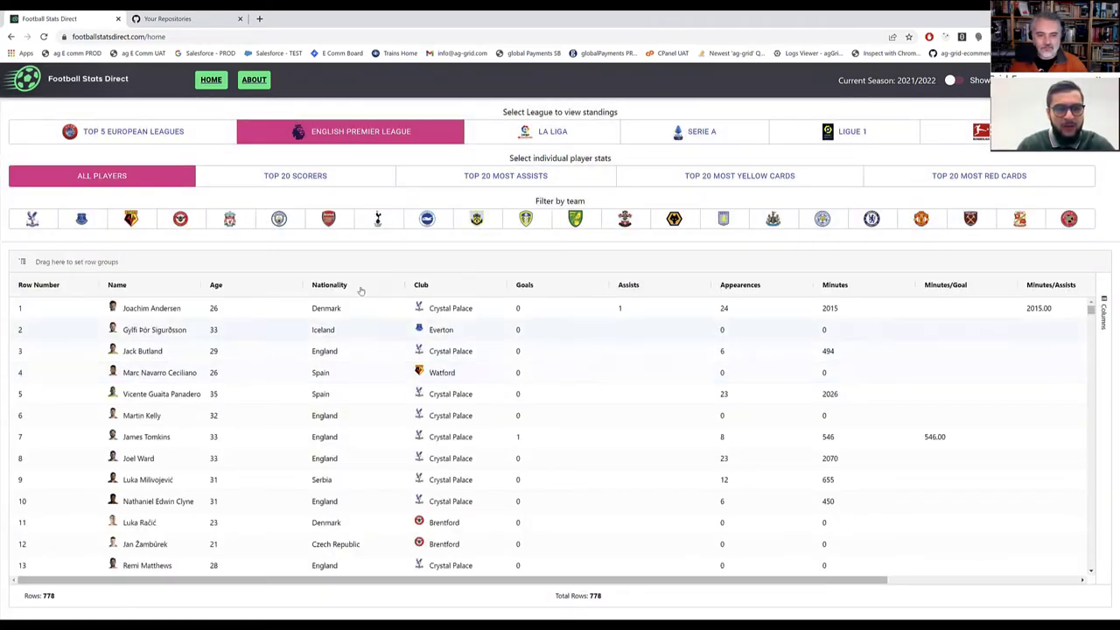
pyautogui.moveTo(359, 286); pyautogui.dragTo(320, 260)
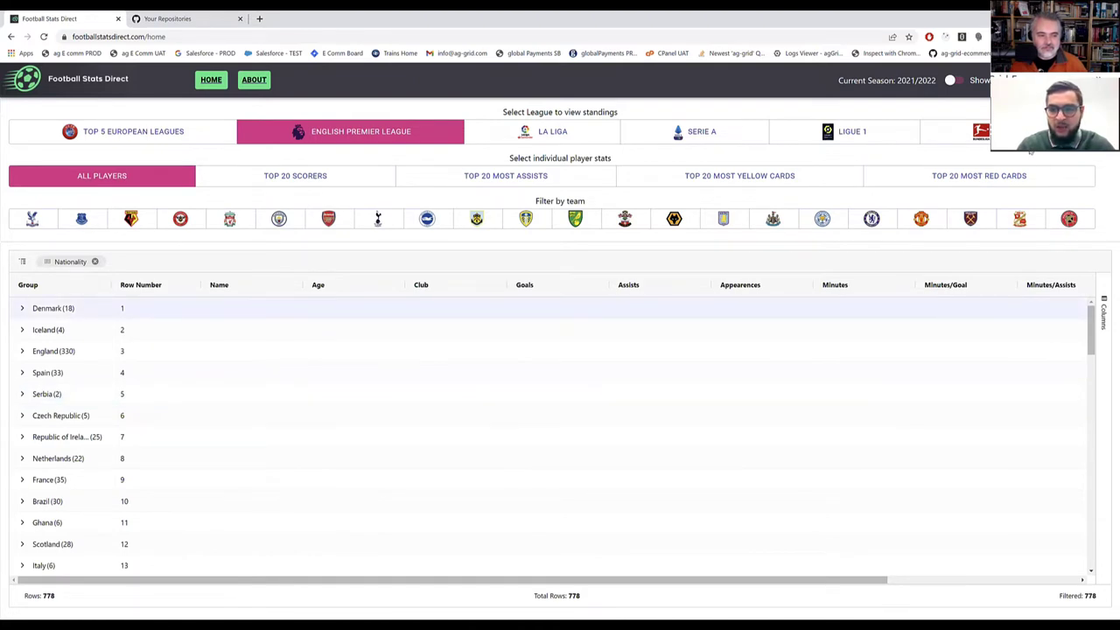
# - Aggregate the Goals column as a sum for each nationality group
pyautogui.click(1104, 320)
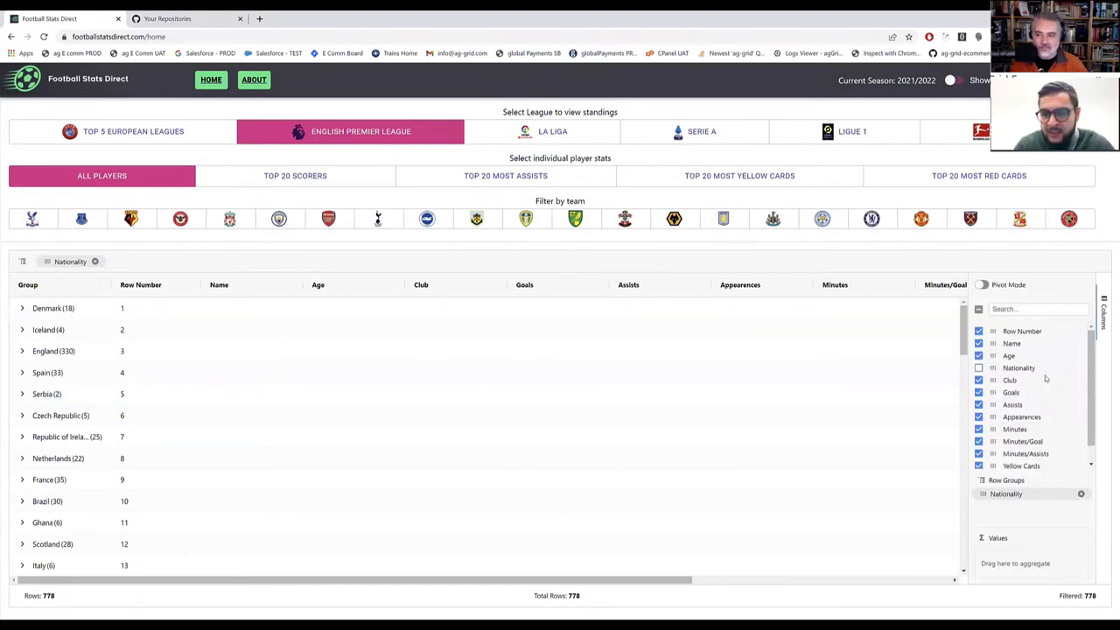
pyautogui.scroll(-1, 1015, 382)
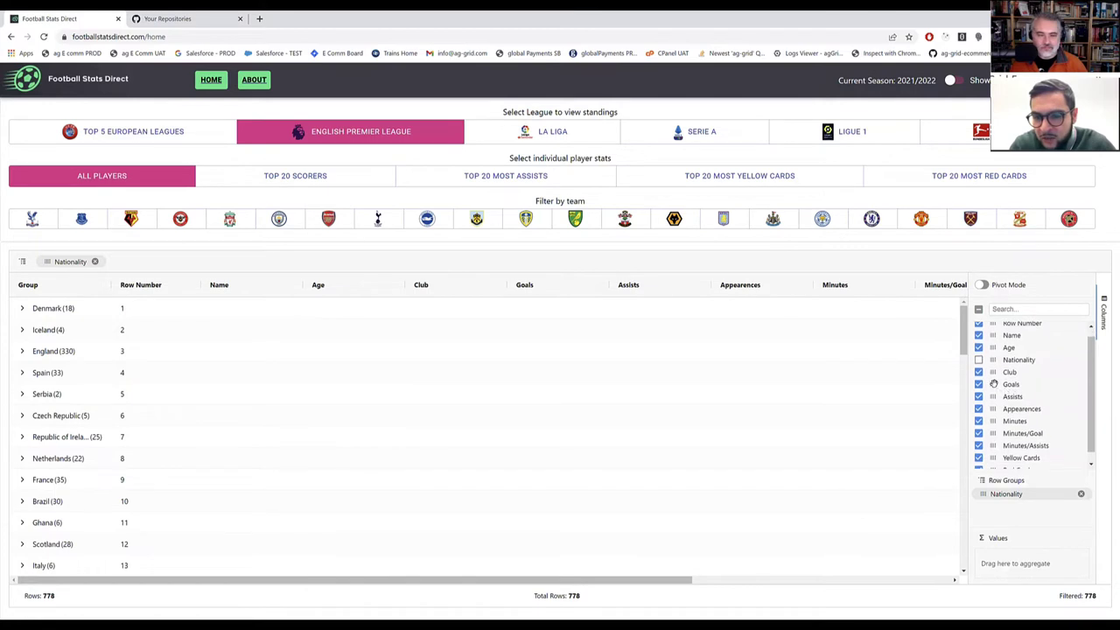
pyautogui.moveTo(994, 383); pyautogui.dragTo(1000, 550)
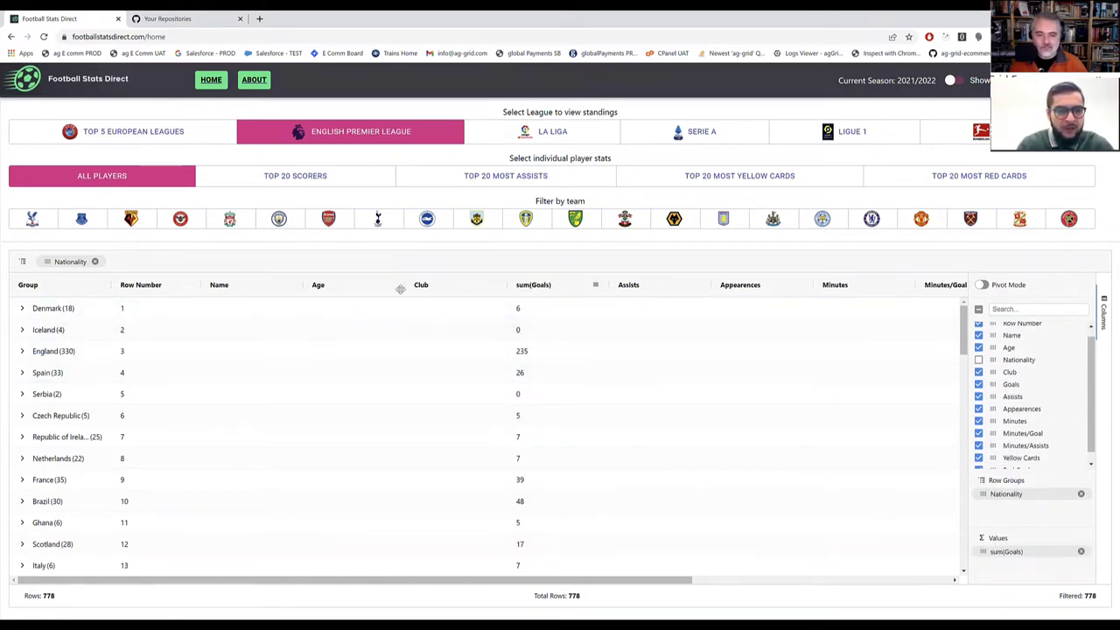
# - Move the sum(Goals) column directly after the Group column and select both columns' cells for all nationalities, from Denmark to Iraq
pyautogui.moveTo(399, 289); pyautogui.dragTo(145, 292)
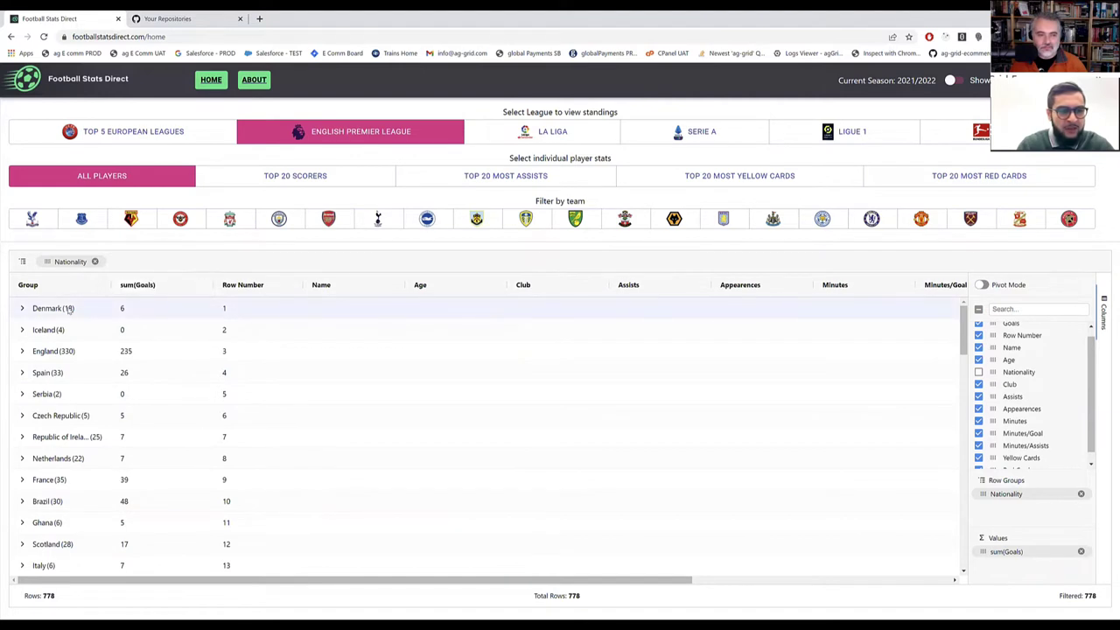
pyautogui.moveTo(88, 315); pyautogui.dragTo(131, 562)
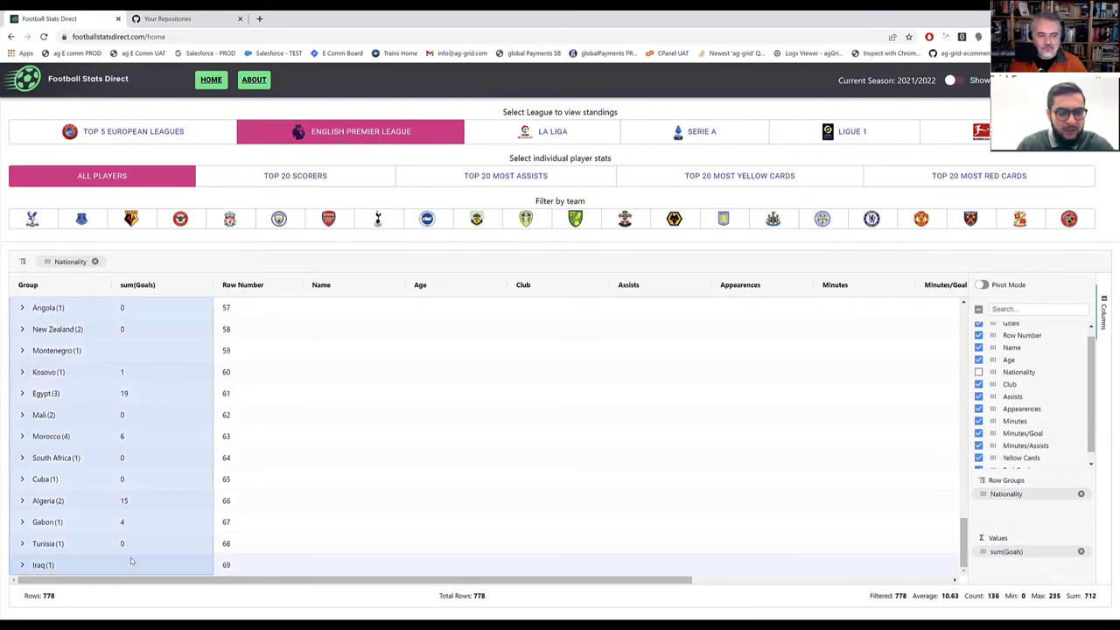
# - Chart the selected nationality goal sums as a pie chart, and reposition and widen the chart window to show the whole pie
pyautogui.rightClick(131, 561)
pyautogui.moveTo(201, 580)
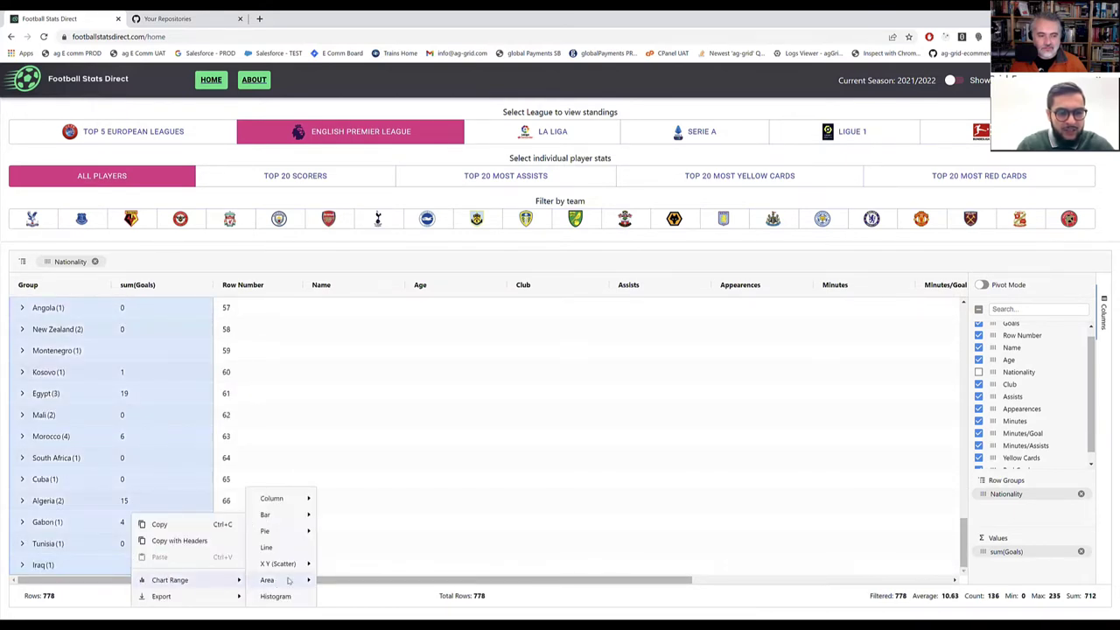
pyautogui.moveTo(288, 532)
pyautogui.click(333, 532)
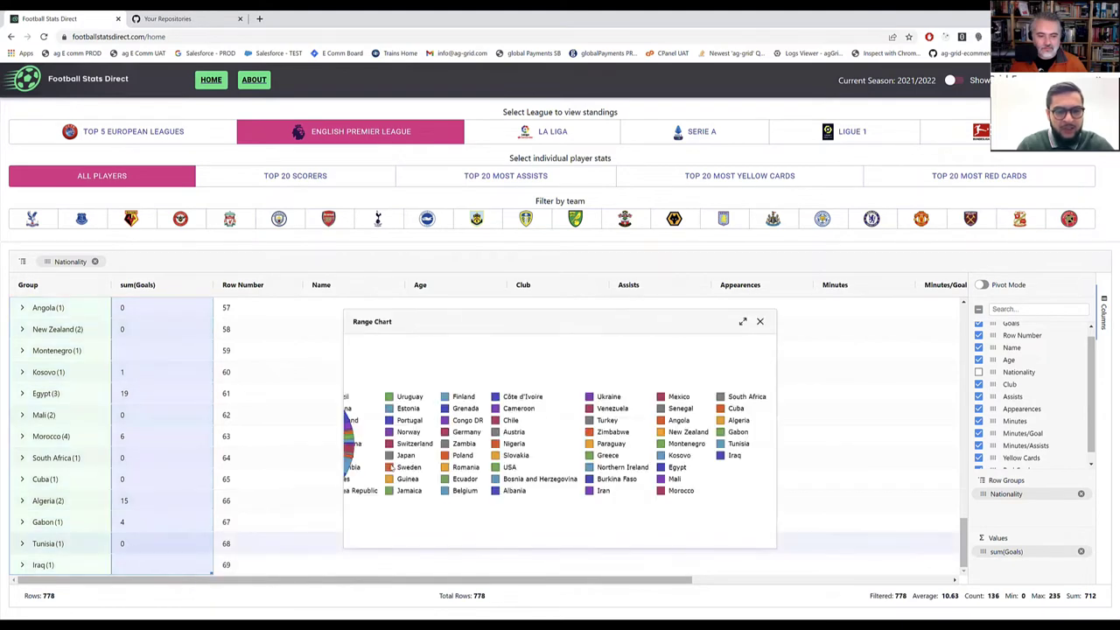
pyautogui.moveTo(488, 321); pyautogui.dragTo(495, 219)
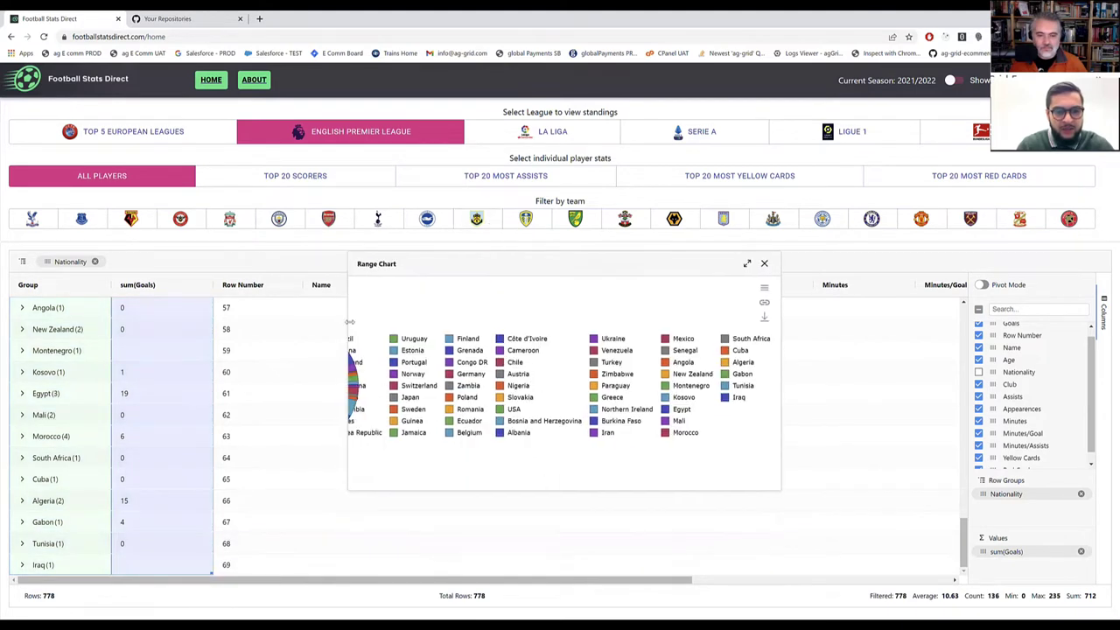
pyautogui.moveTo(349, 322); pyautogui.dragTo(50, 330)
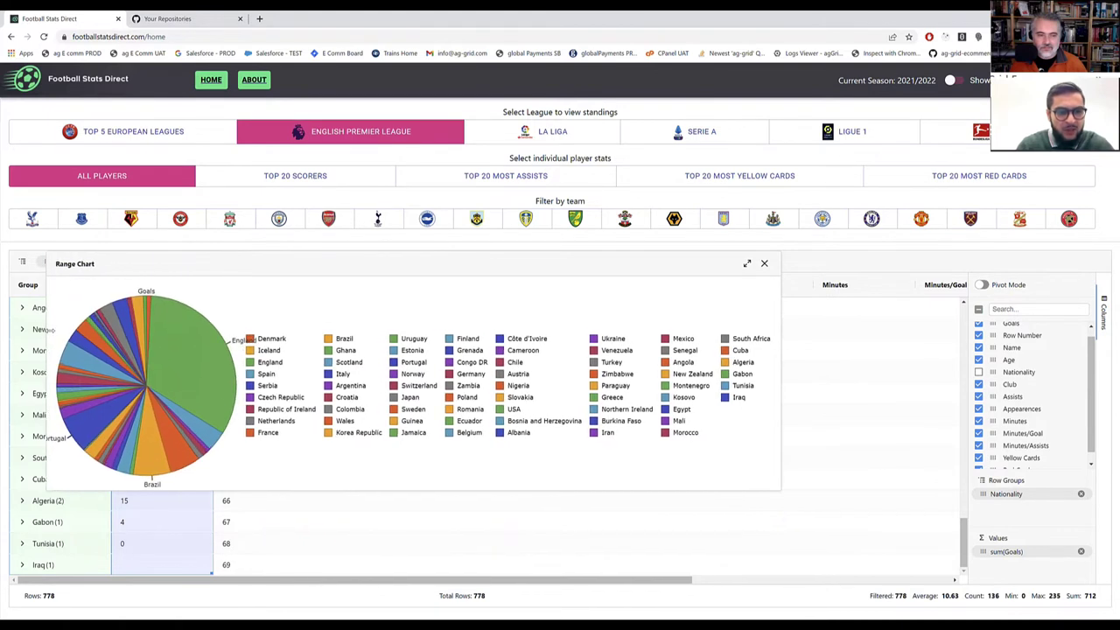
pyautogui.moveTo(192, 352)
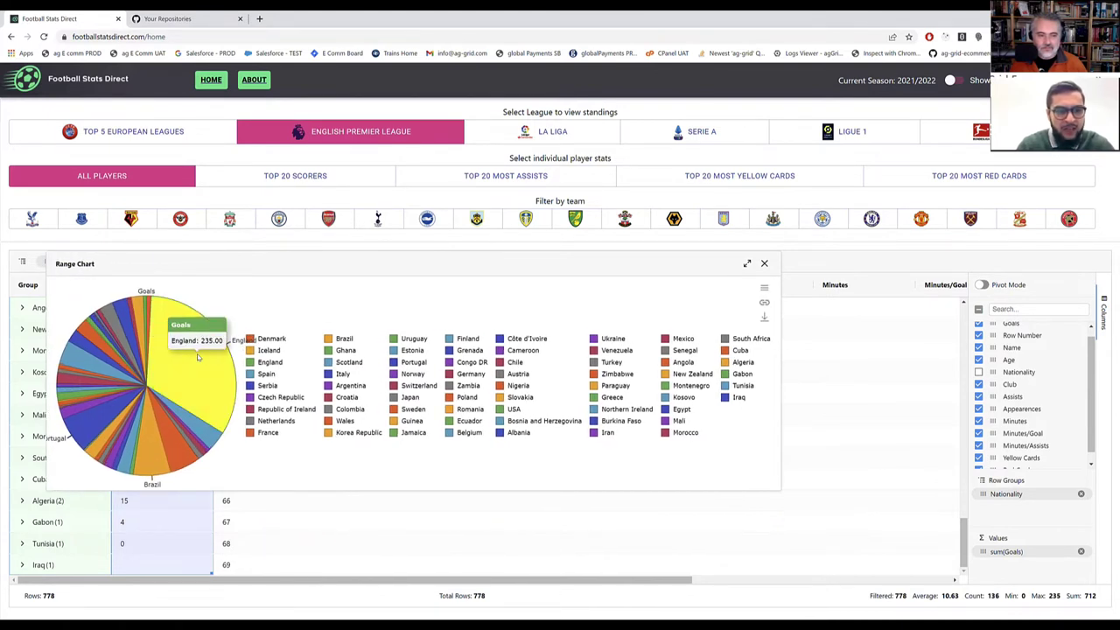
pyautogui.moveTo(158, 461)
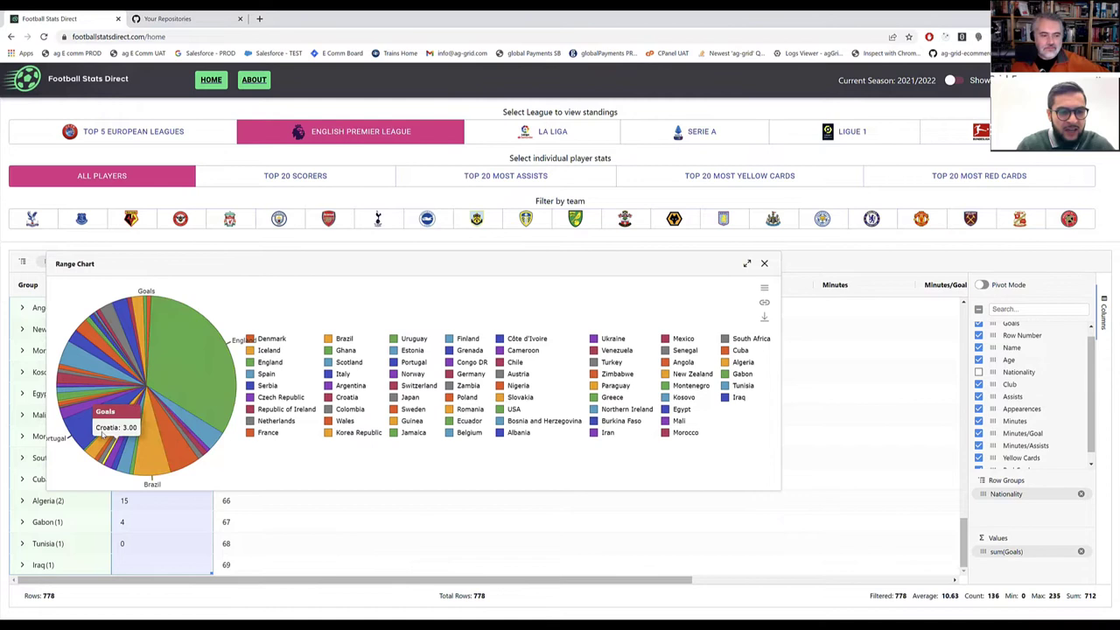
pyautogui.moveTo(87, 388)
pyautogui.moveTo(81, 364)
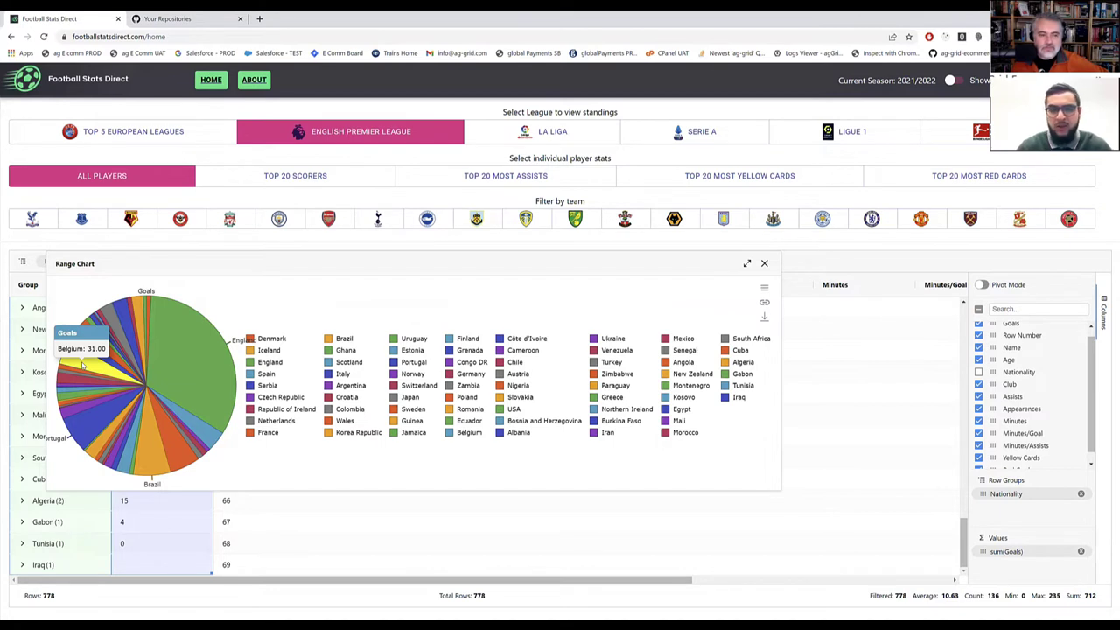
# - Switch the range chart through the grouped column, bar, scatter and area types, and close it
pyautogui.click(764, 286)
pyautogui.click(675, 337)
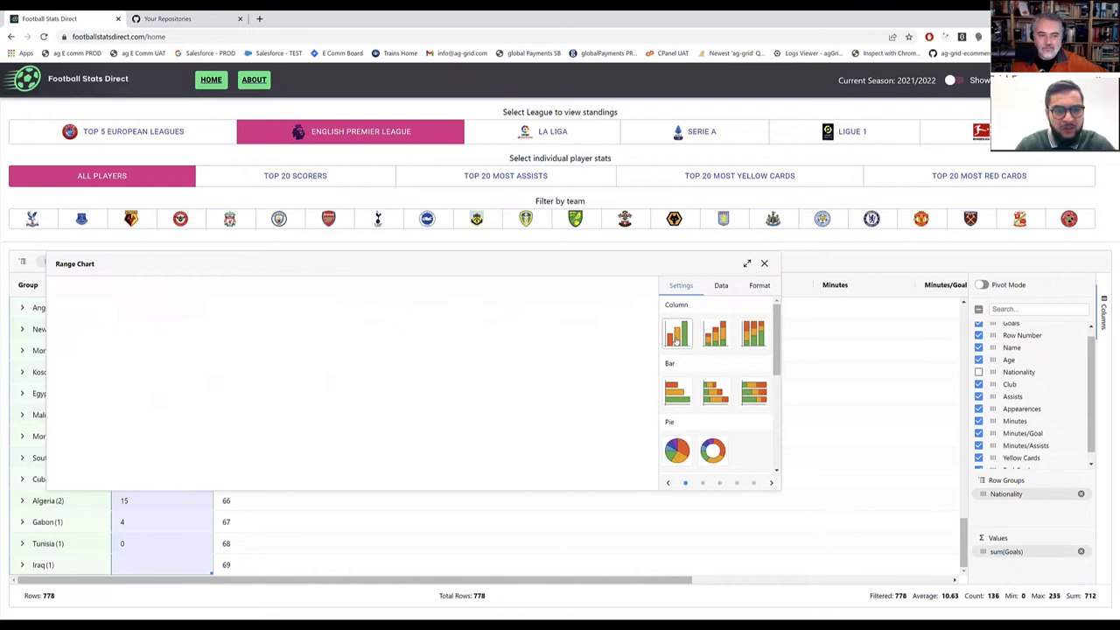
pyautogui.click(676, 395)
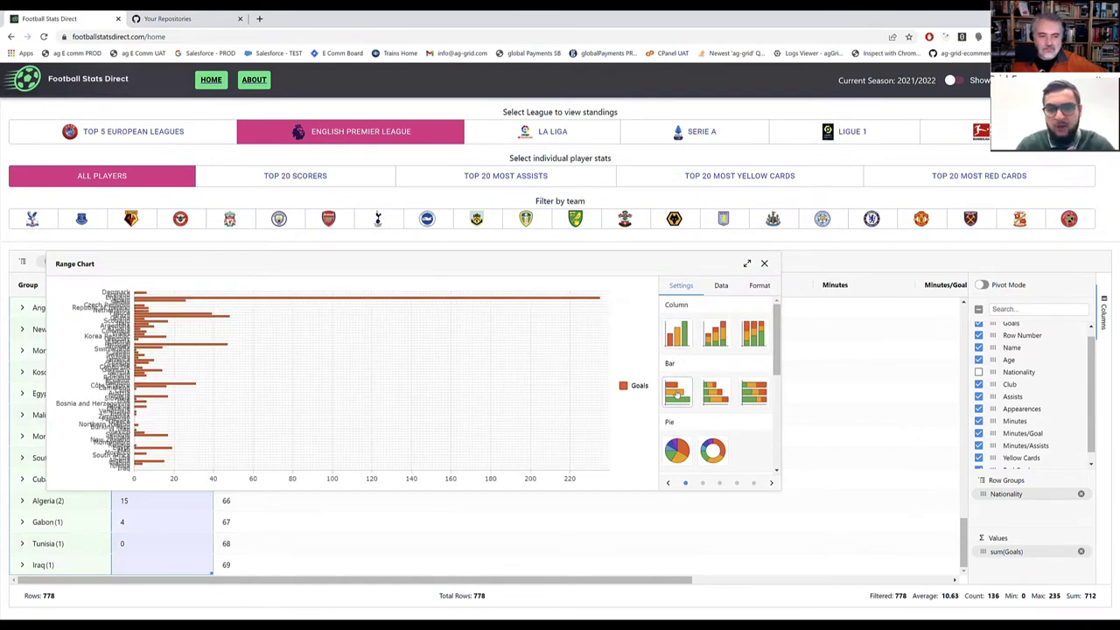
pyautogui.scroll(-5, 724, 377)
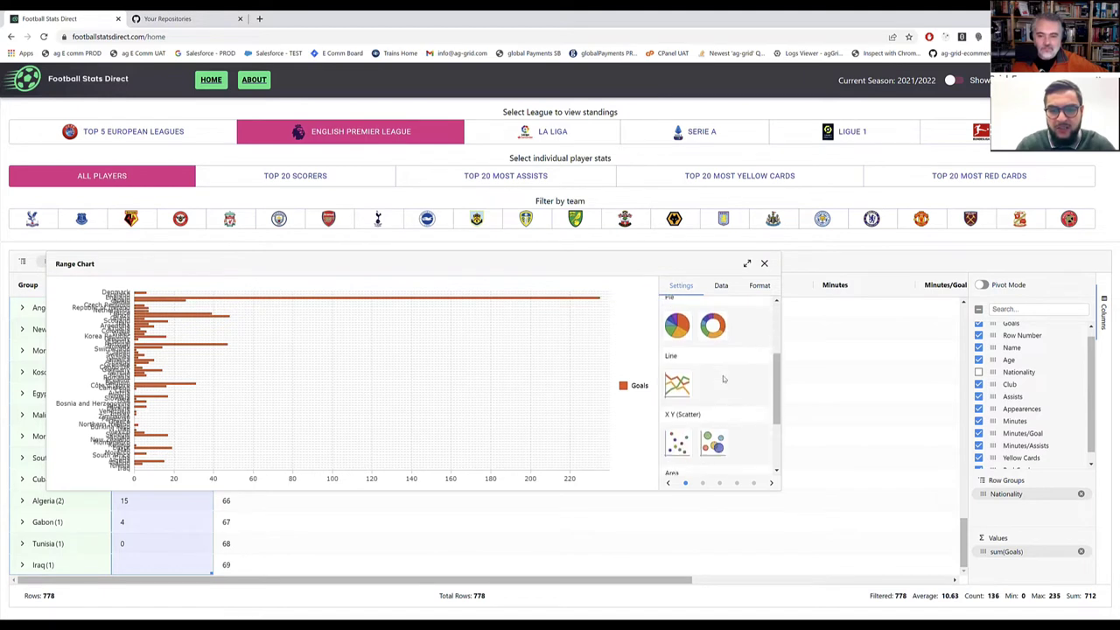
pyautogui.click(678, 353)
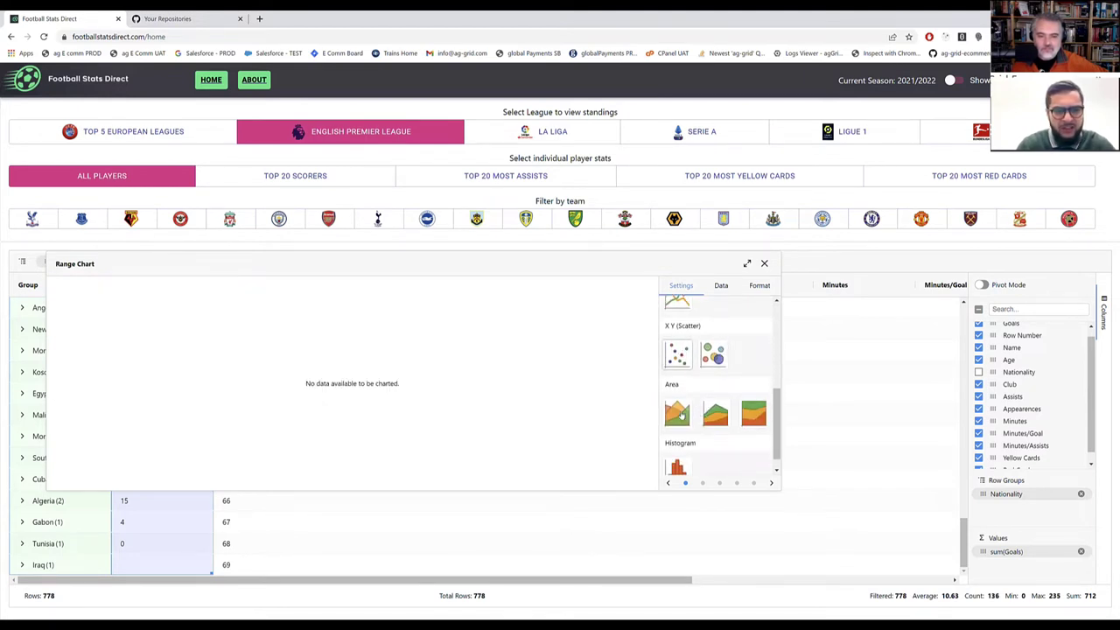
pyautogui.click(678, 413)
pyautogui.scroll(-1, 691, 402)
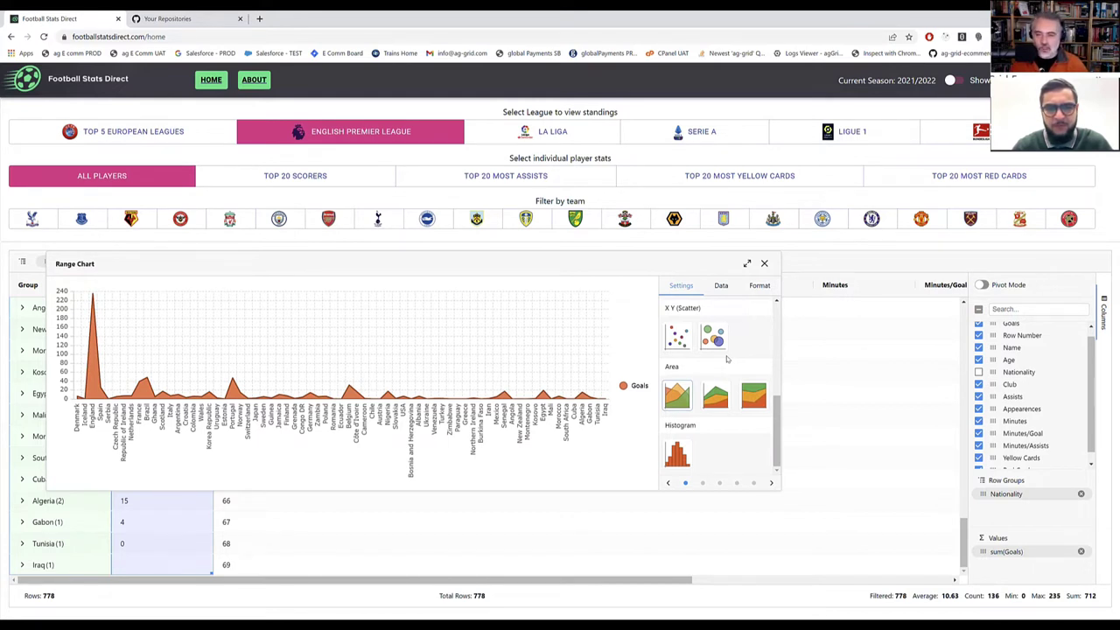
pyautogui.click(764, 263)
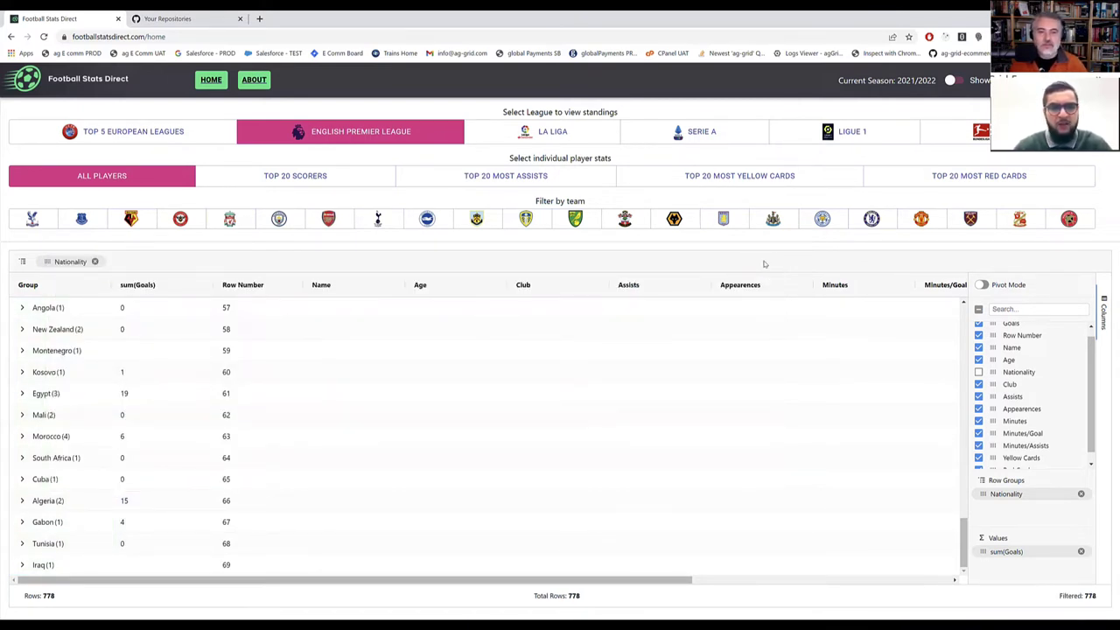
# - Toggle between the table and the graph for all English Premier League players, leaving the goals and assists graph shown
pyautogui.scroll(10, 207, 431)
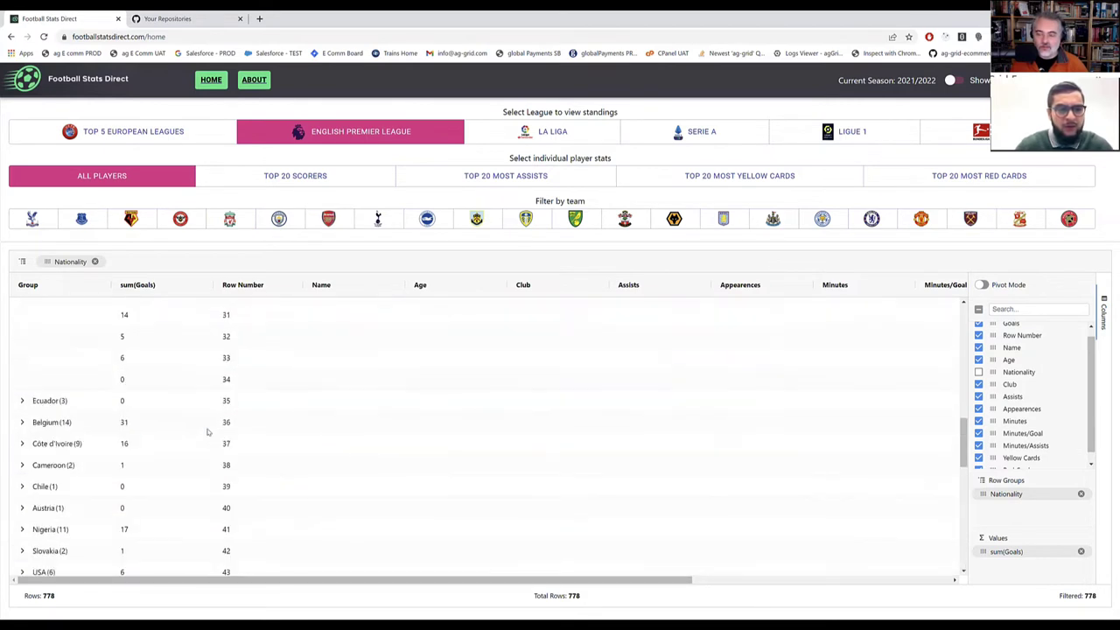
pyautogui.scroll(3, 207, 431)
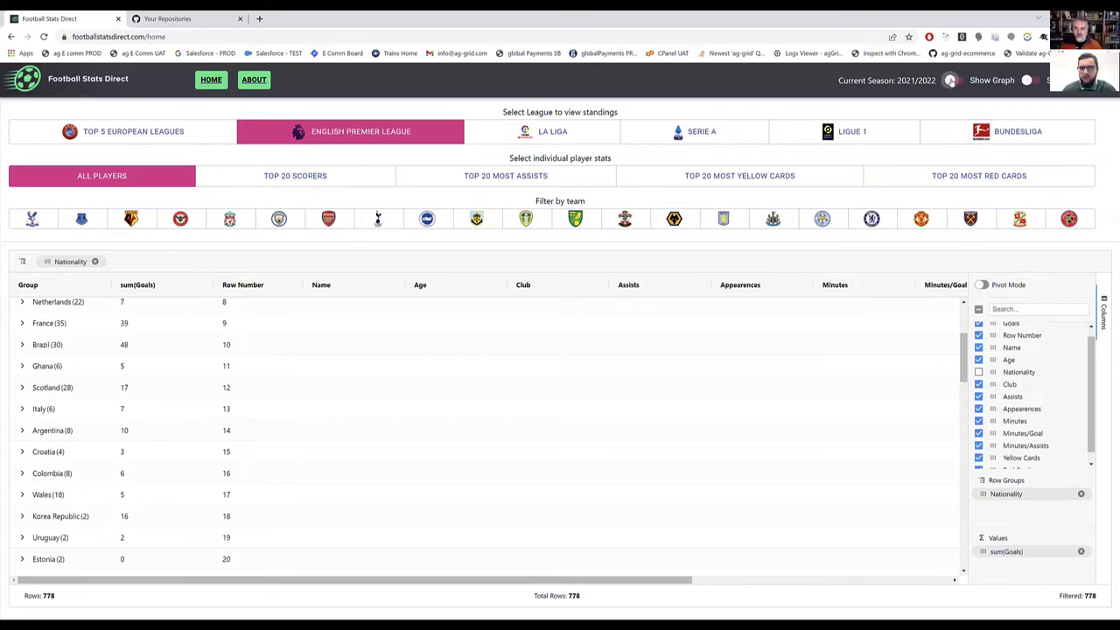
pyautogui.click(951, 81)
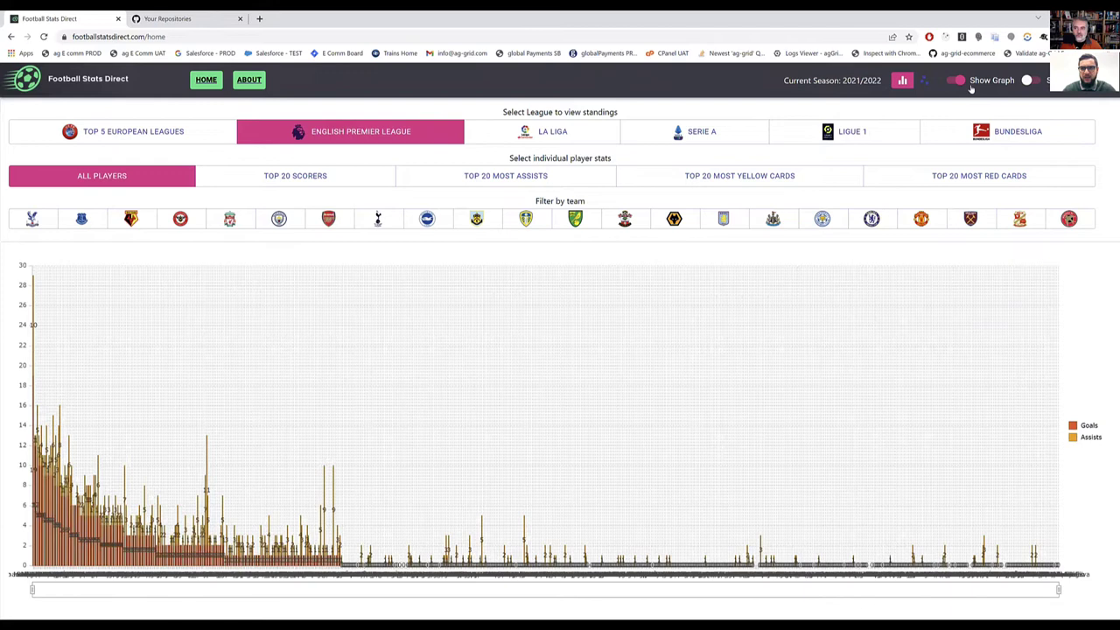
pyautogui.click(960, 82)
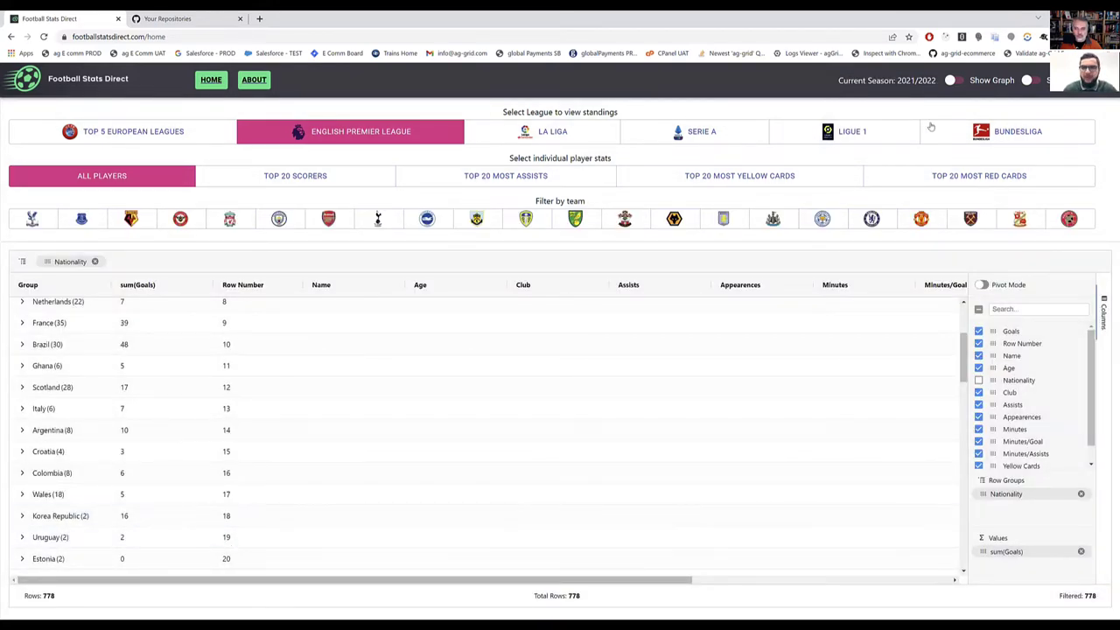
pyautogui.click(950, 81)
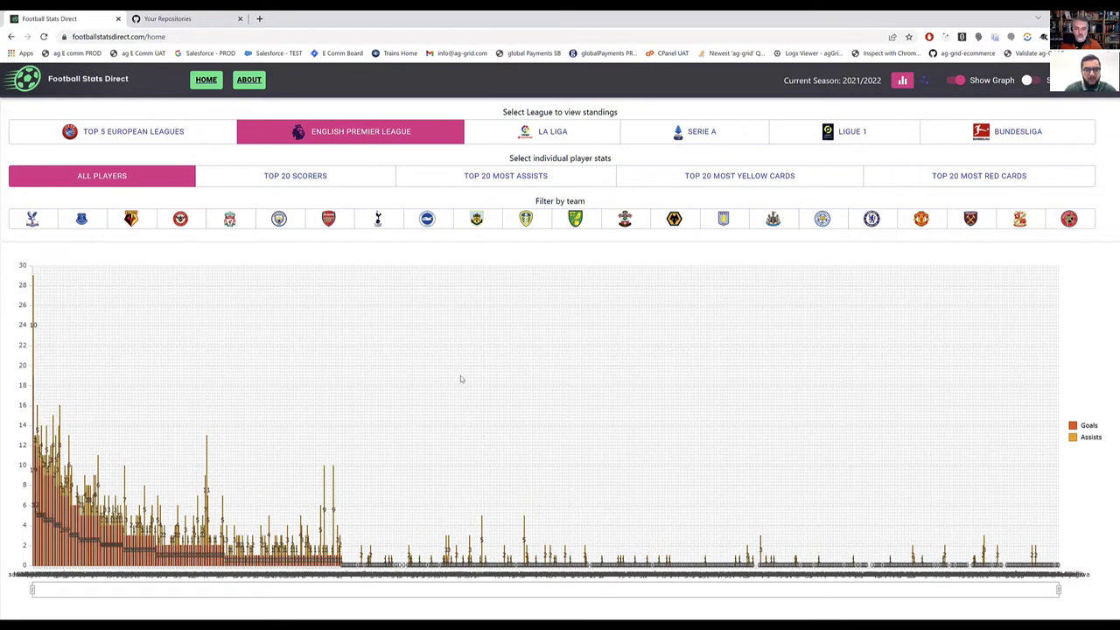
# - Graph the top 20 scorers and switch the bar chart to the bubble view of goals against minutes
pyautogui.click(285, 178)
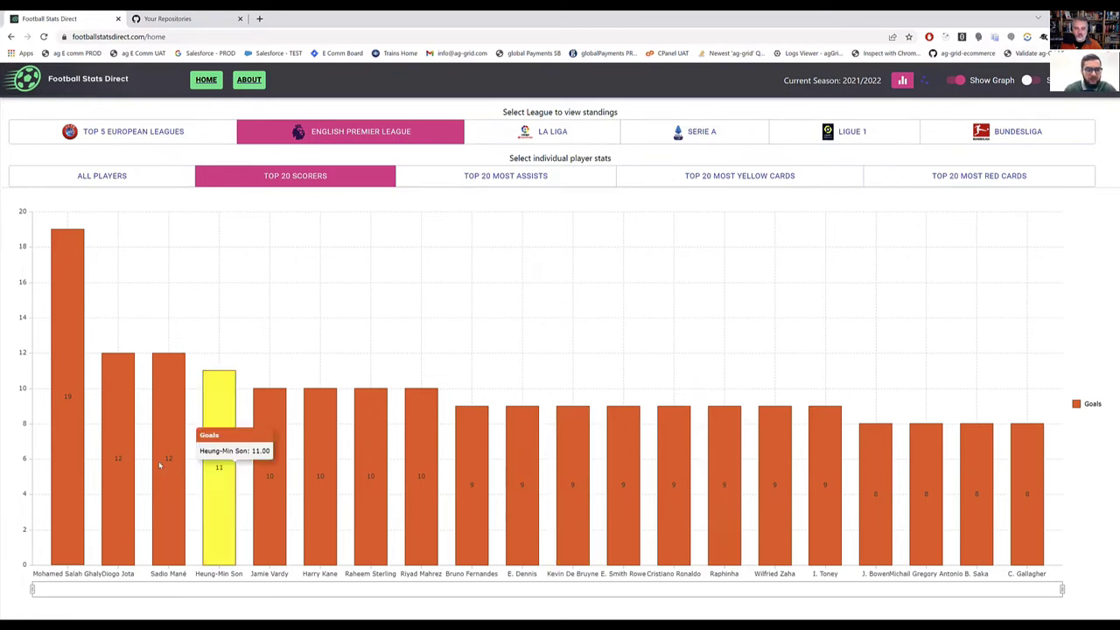
pyautogui.moveTo(83, 426)
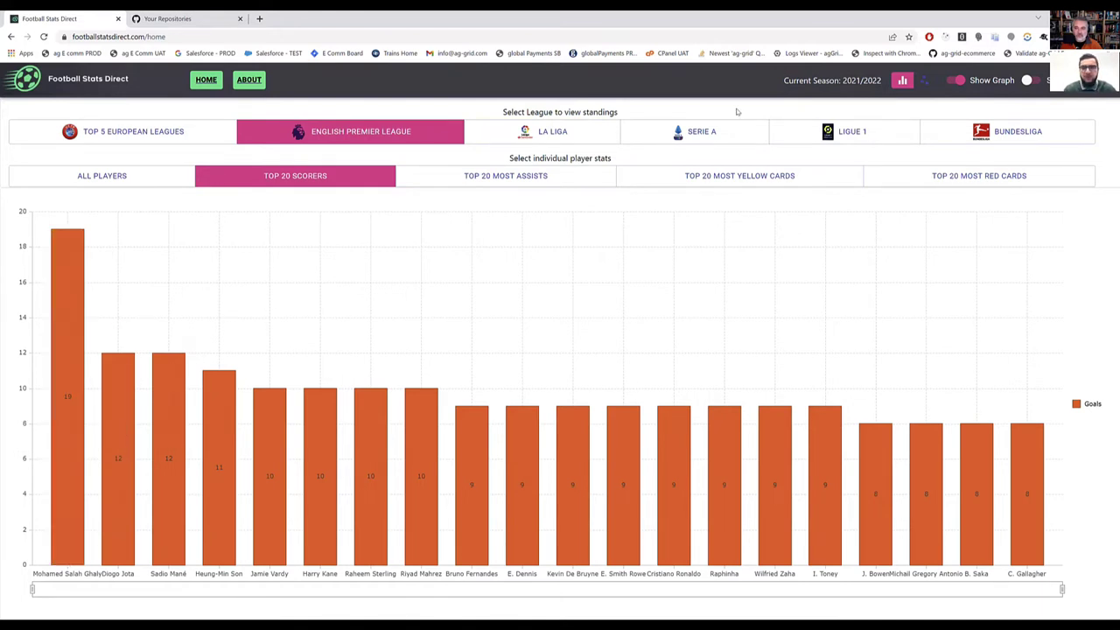
pyautogui.click(925, 80)
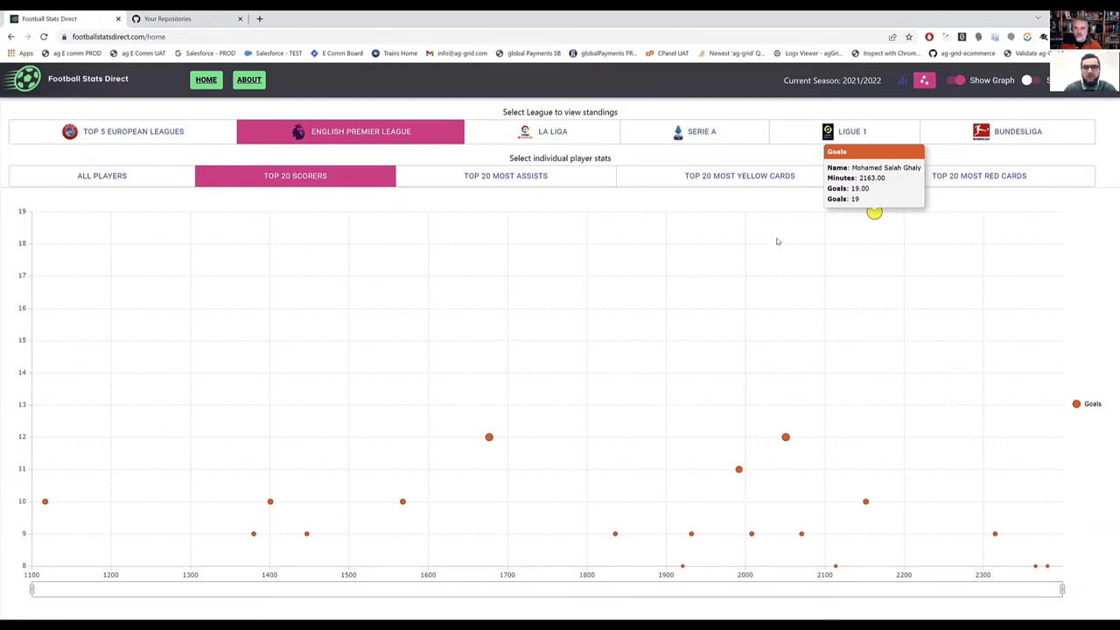
# - Show the English Premier League standings graph, switching to the standings table and back for comparison
pyautogui.click(331, 180)
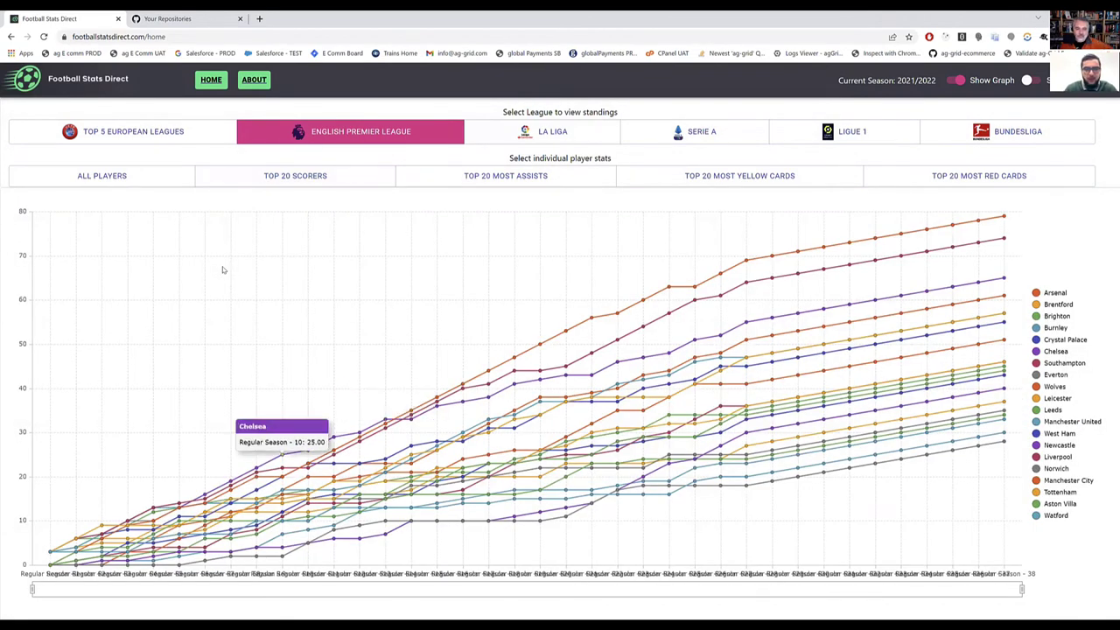
pyautogui.click(956, 82)
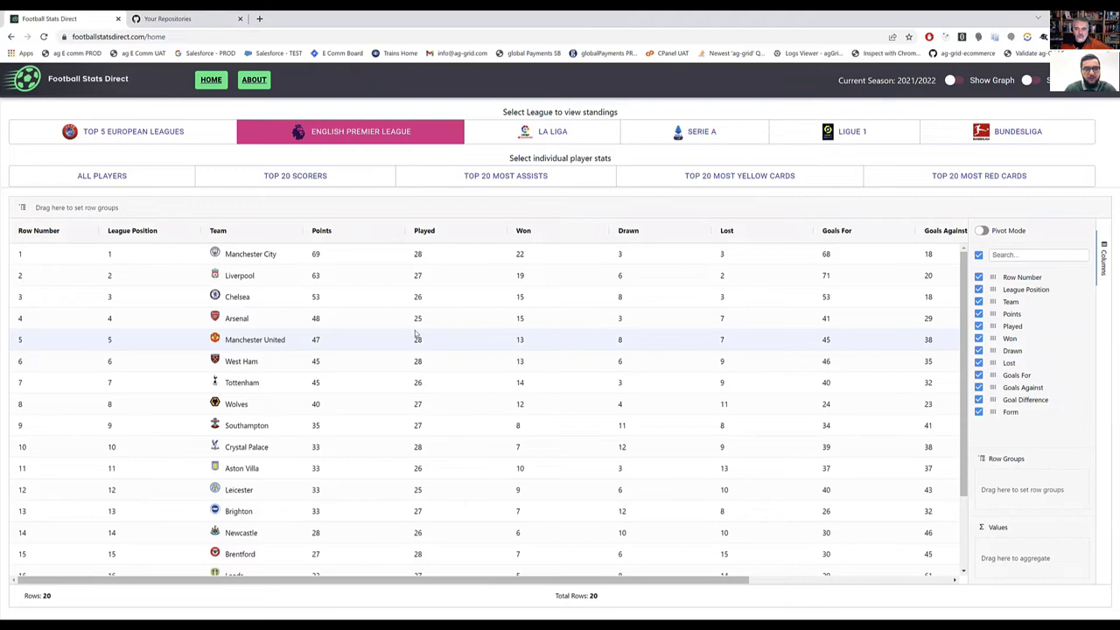
pyautogui.click(956, 81)
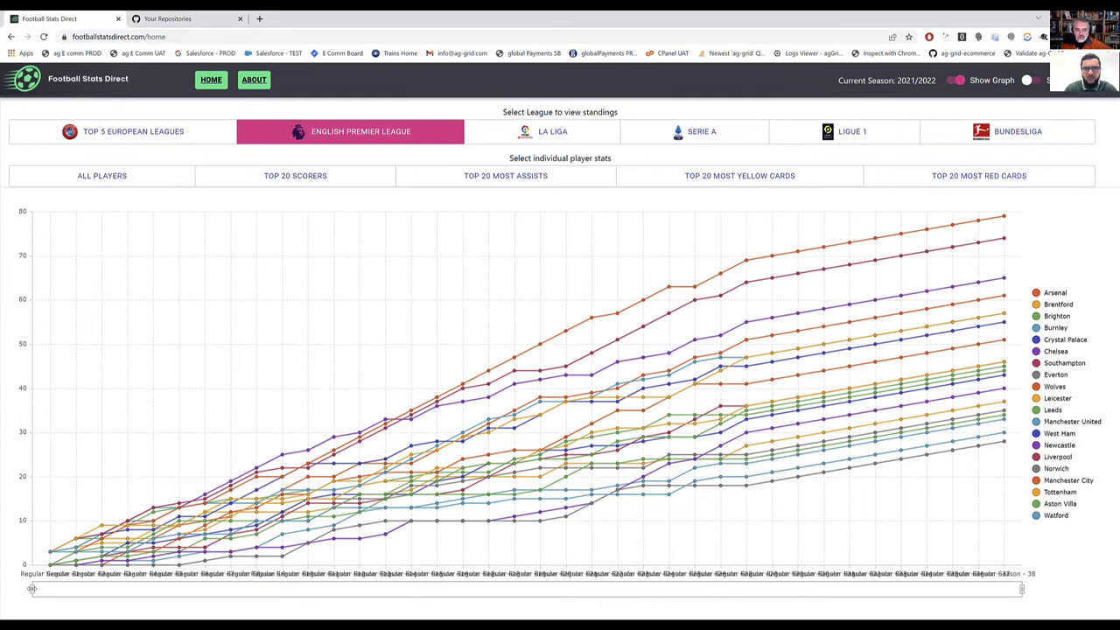
# - Narrow the standings graph to Regular Season rounds 28 to 38, and widen the range back to the first round
pyautogui.moveTo(31, 588); pyautogui.dragTo(731, 592)
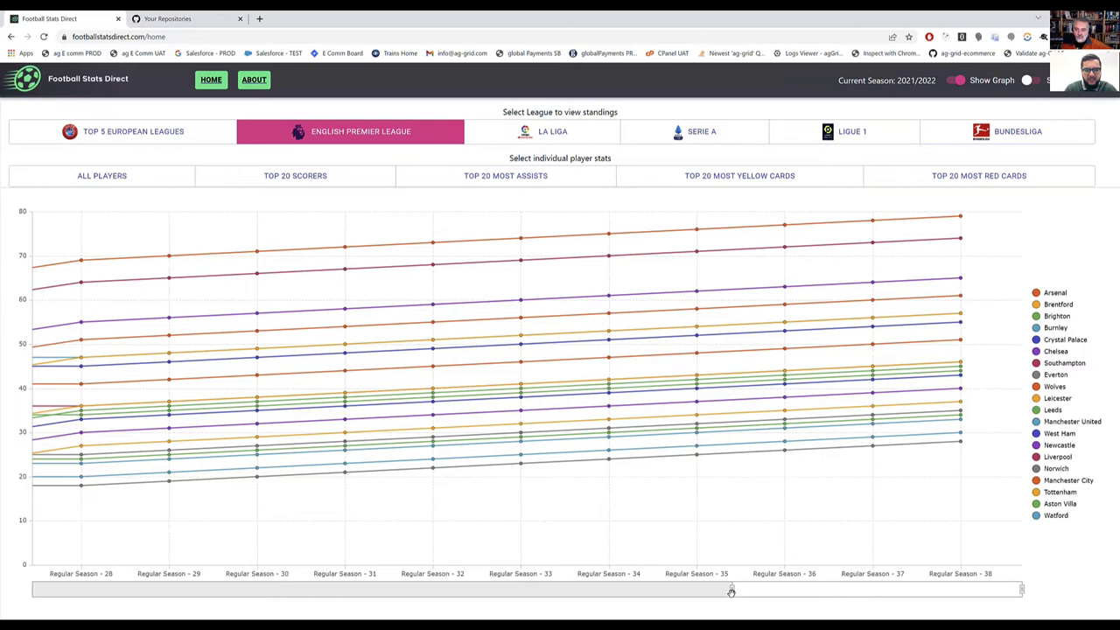
pyautogui.moveTo(732, 591); pyautogui.dragTo(520, 592)
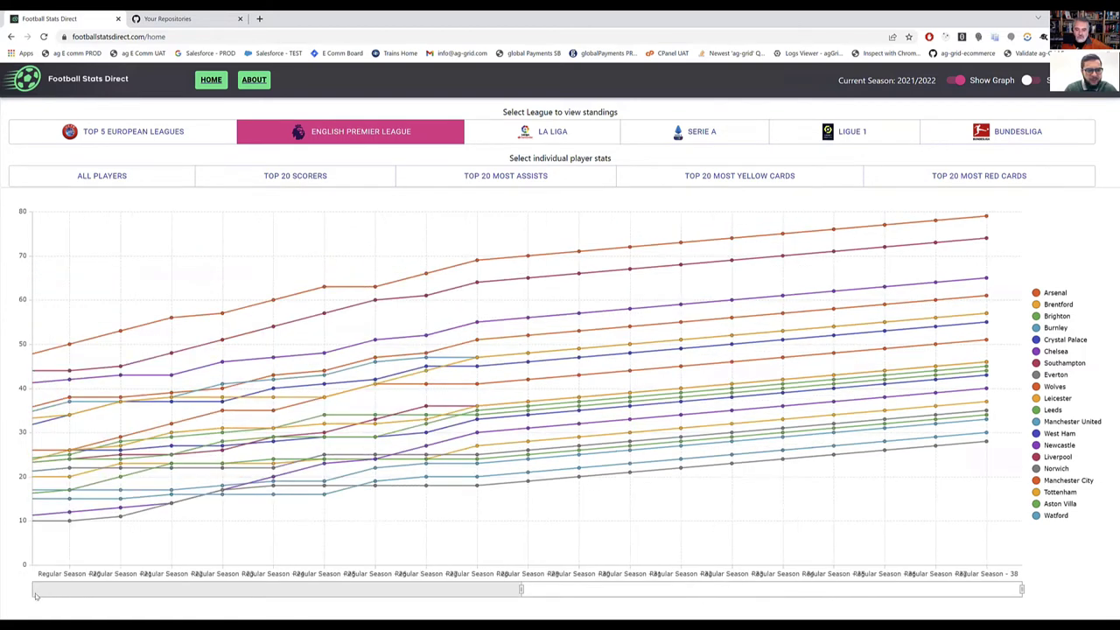
pyautogui.moveTo(35, 596); pyautogui.dragTo(212, 587)
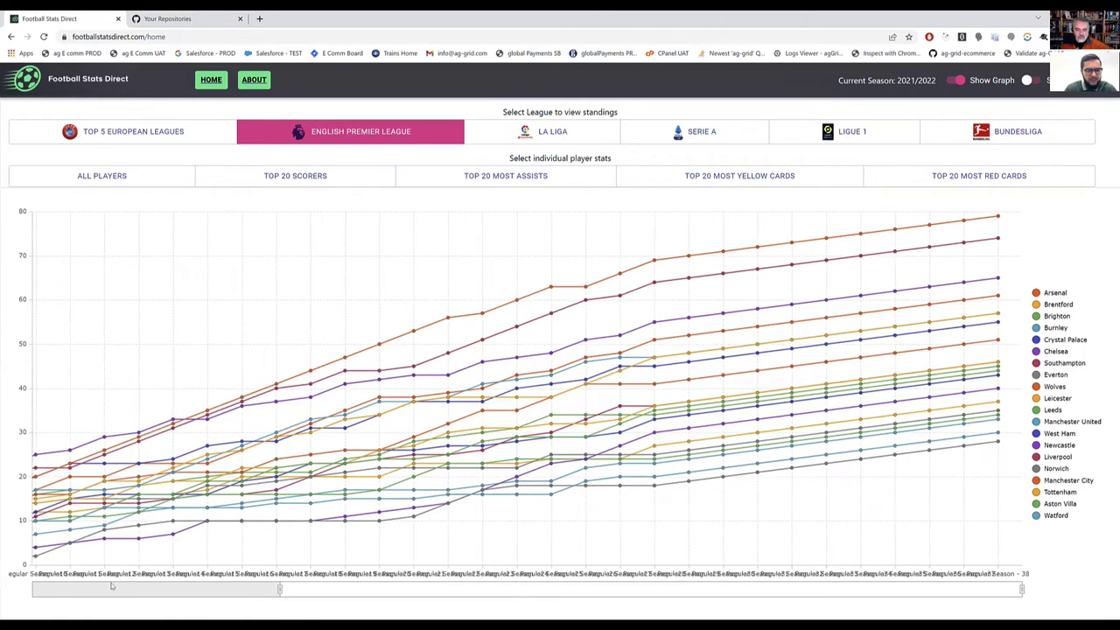
pyautogui.moveTo(111, 587); pyautogui.dragTo(22, 594)
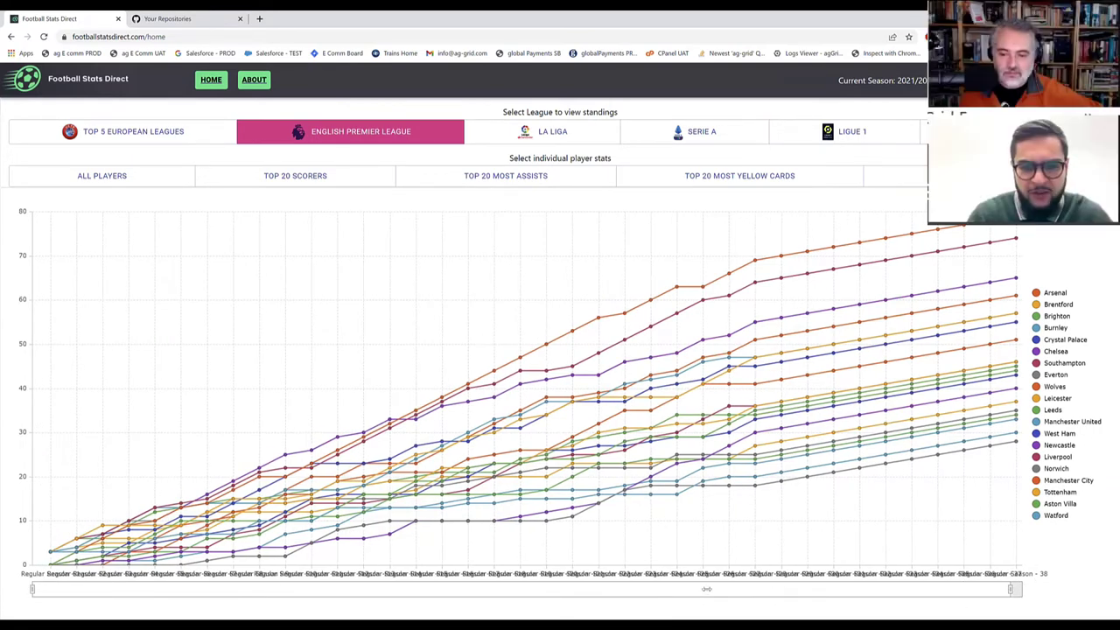
# - Limit the standings graph to Regular Season rounds 1 to 10, restore the full range, and narrow it to the later rounds
pyautogui.moveTo(1010, 590); pyautogui.dragTo(625, 590)
pyautogui.moveTo(378, 604); pyautogui.dragTo(285, 591)
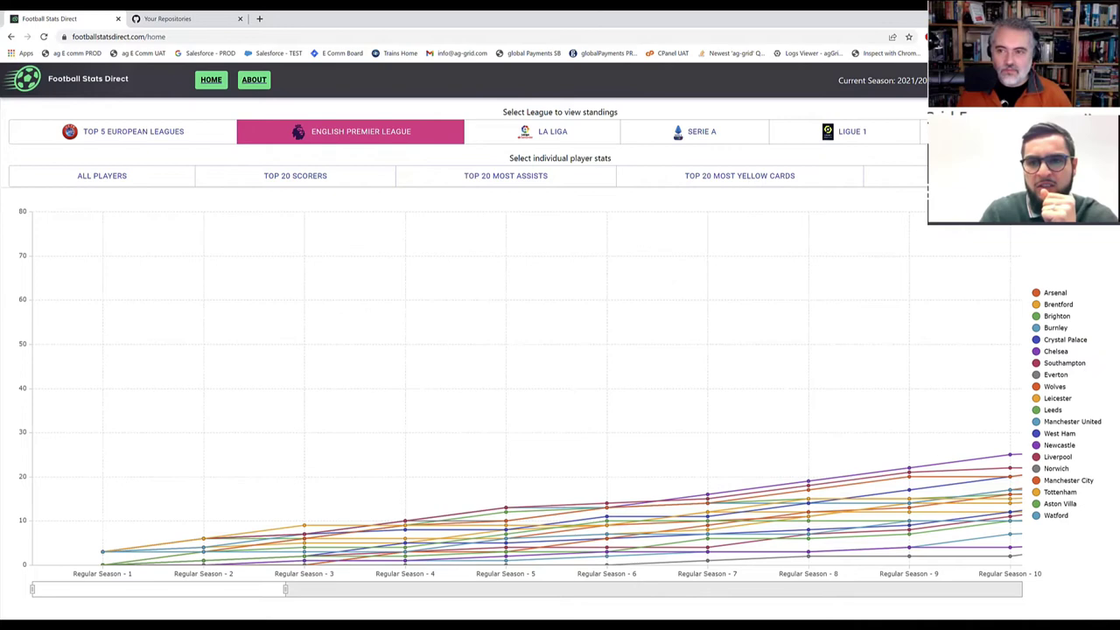
pyautogui.click(774, 299)
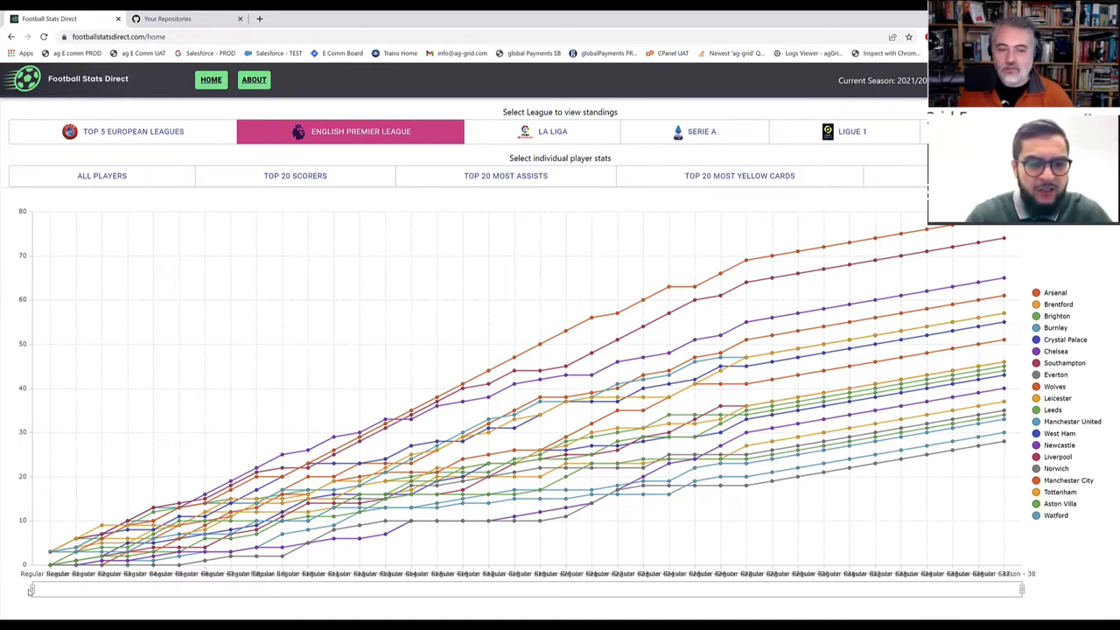
pyautogui.moveTo(30, 591); pyautogui.dragTo(640, 589)
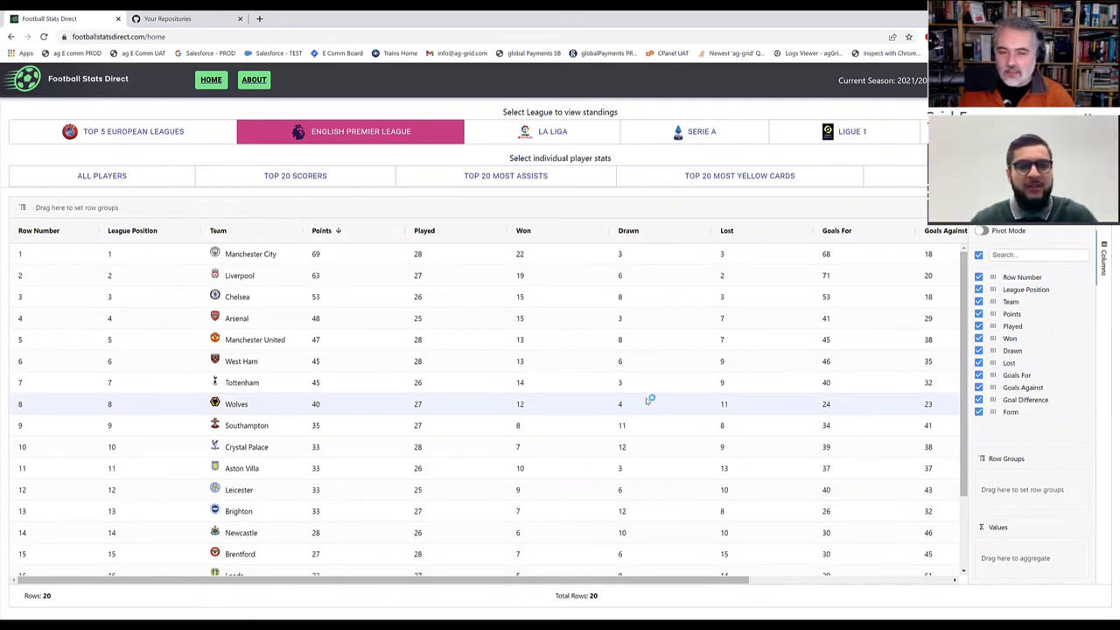
# - Select Manchester City's row in the standings table and examine the Goal Difference and Form columns
pyautogui.click(249, 255)
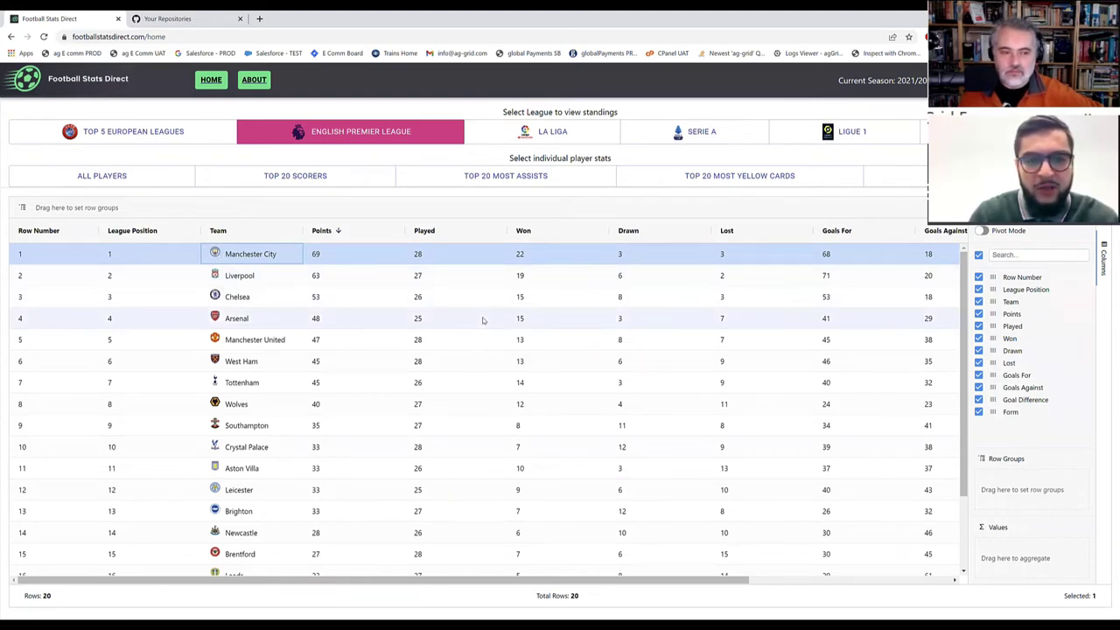
pyautogui.hscroll(5, 482, 320)
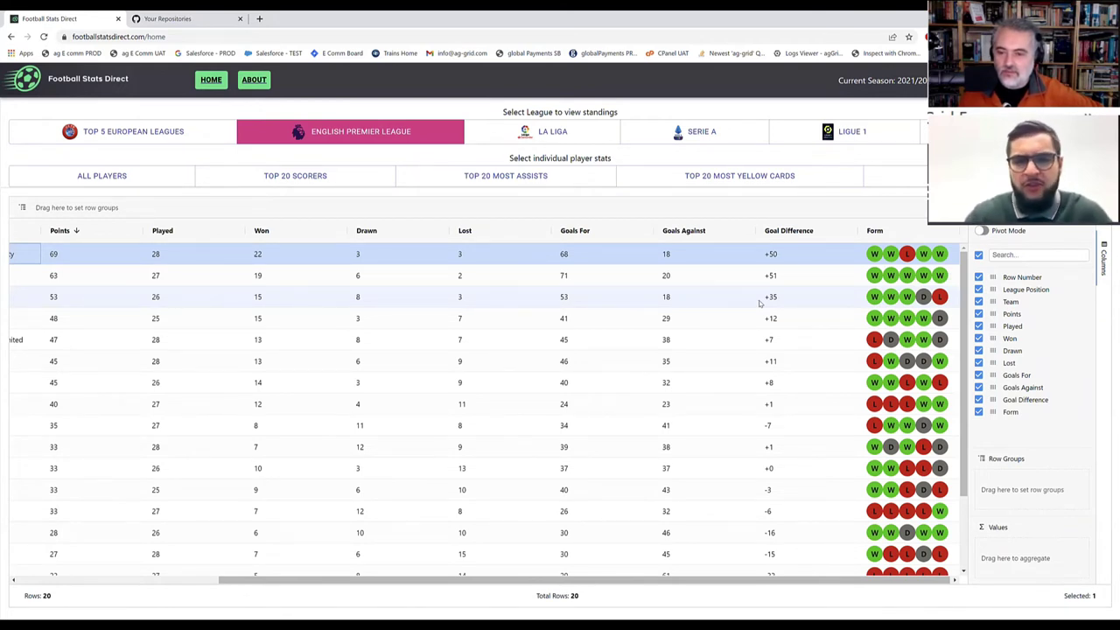
pyautogui.click(805, 231)
# - List the English Premier League's top 20 scorers and look across all their statistics columns
pyautogui.click(240, 177)
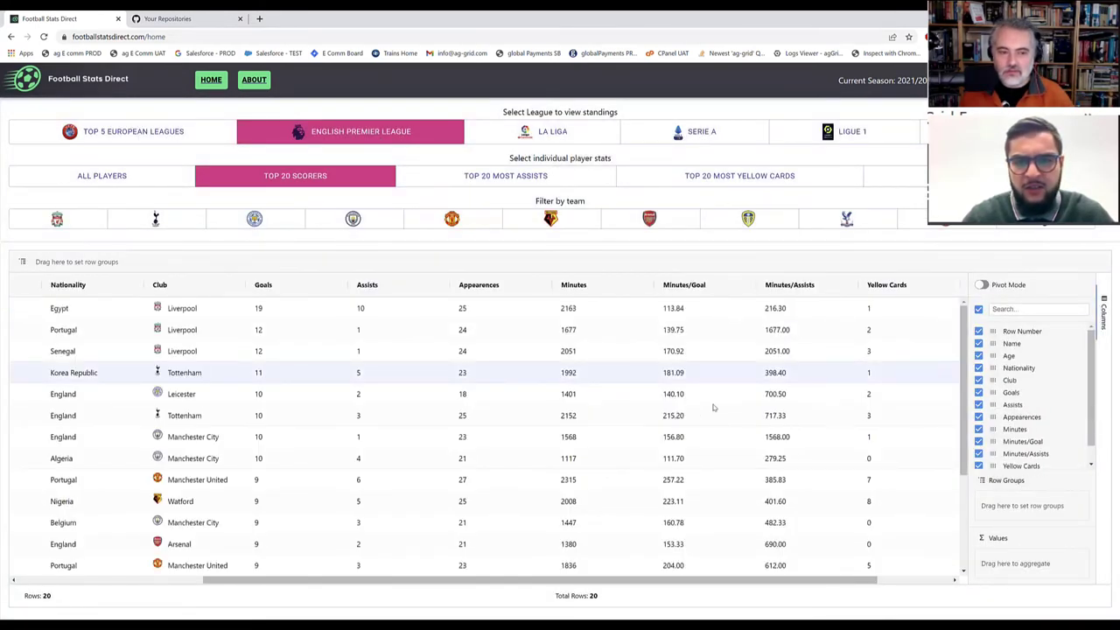
pyautogui.hscroll(2, 713, 407)
pyautogui.hscroll(-6, 713, 407)
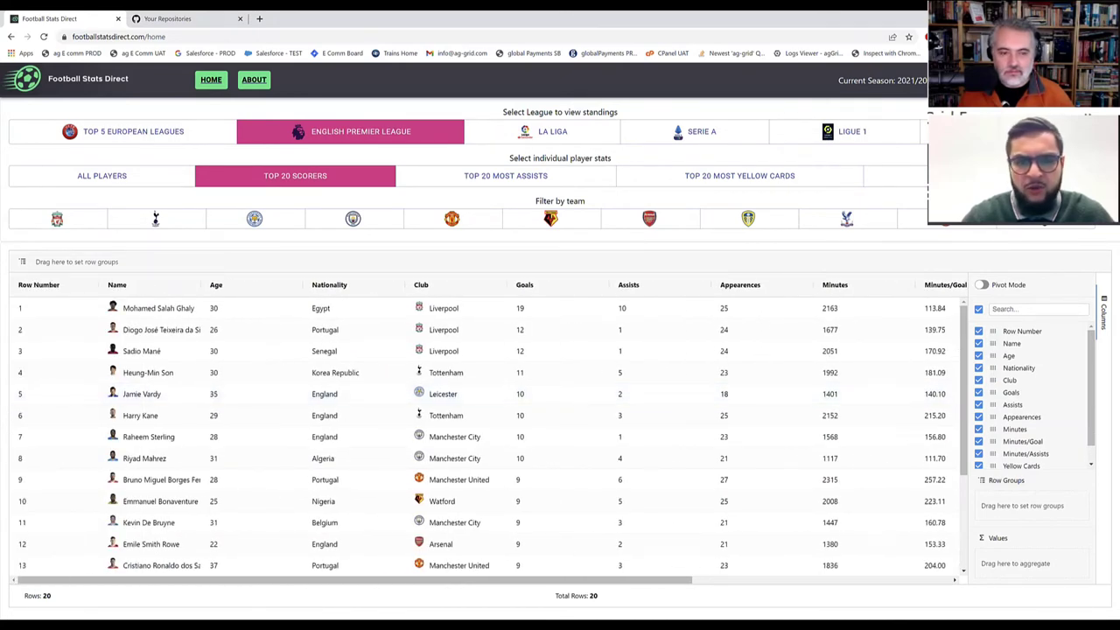
# - Look across the top scorers' statistics and select the first five values in the Weight column
pyautogui.hscroll(5, 656, 405)
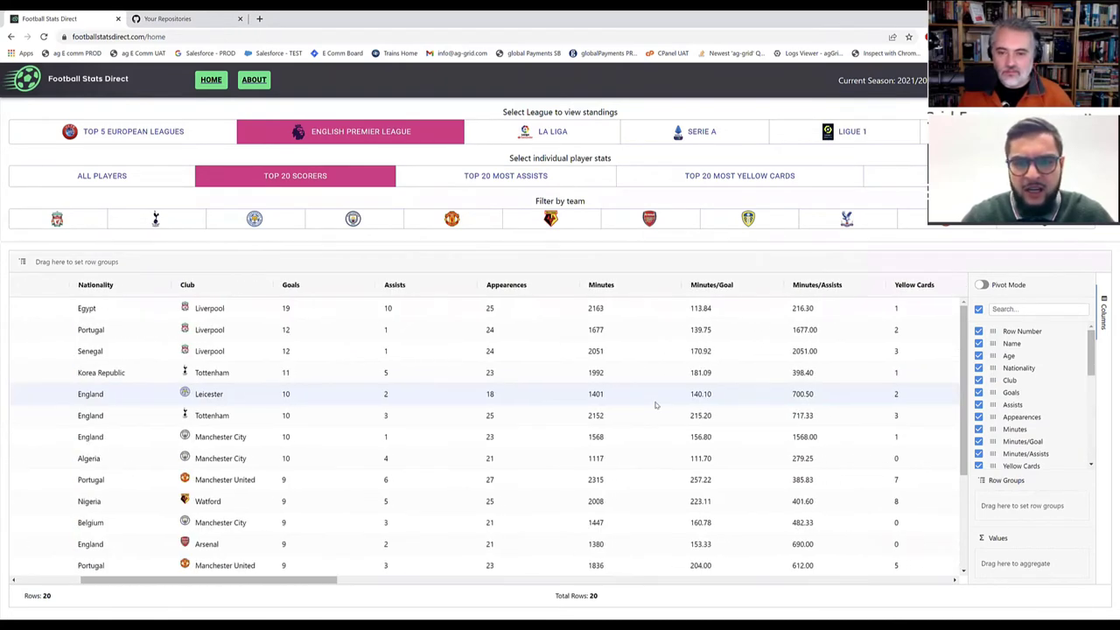
pyautogui.hscroll(4, 655, 405)
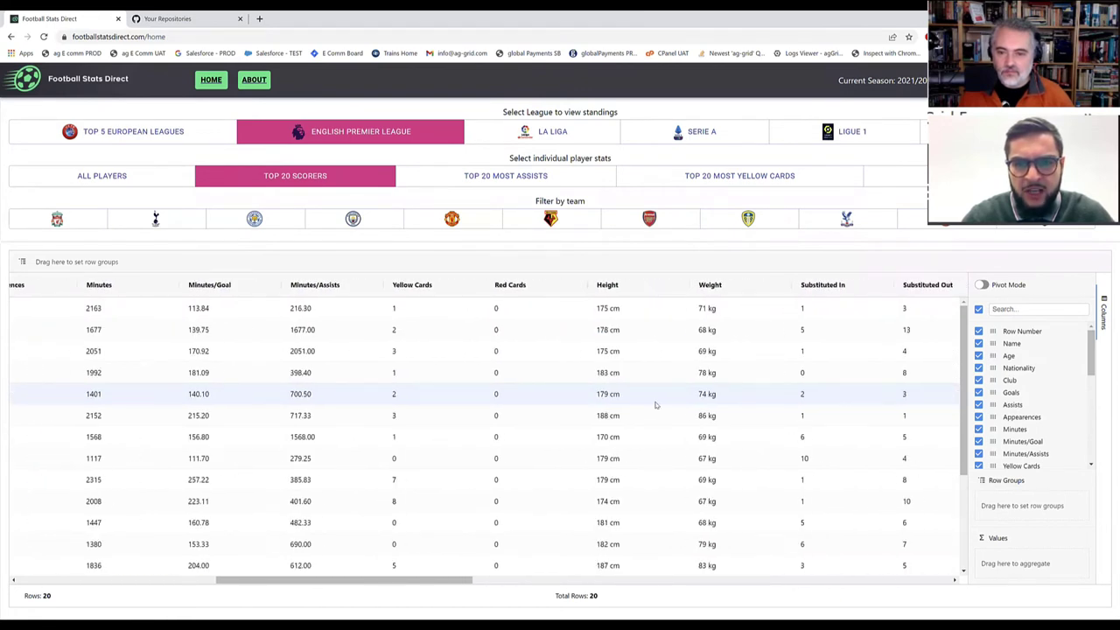
pyautogui.hscroll(1, 655, 405)
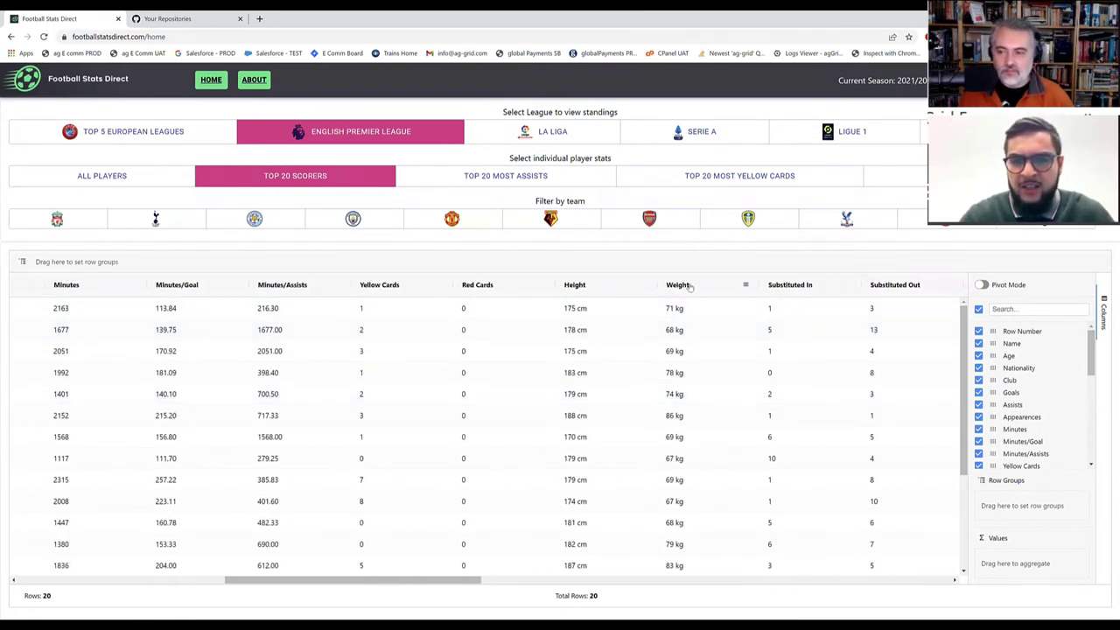
pyautogui.moveTo(689, 309); pyautogui.dragTo(688, 399)
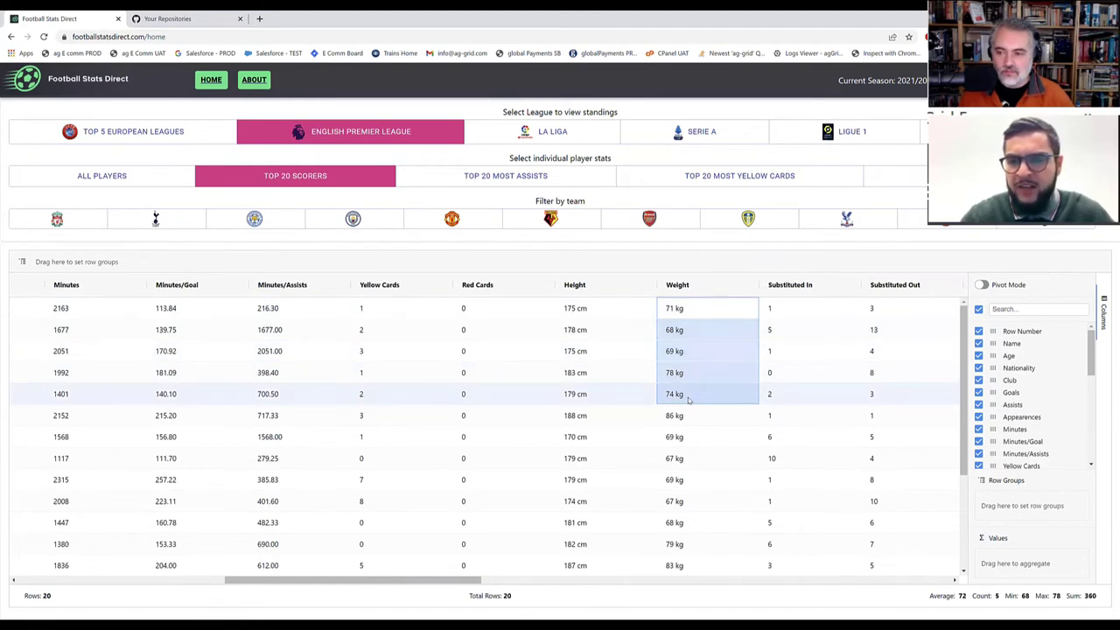
# - Sort the top scorers by Weight in ascending order and look through the sorted rows
pyautogui.click(691, 287)
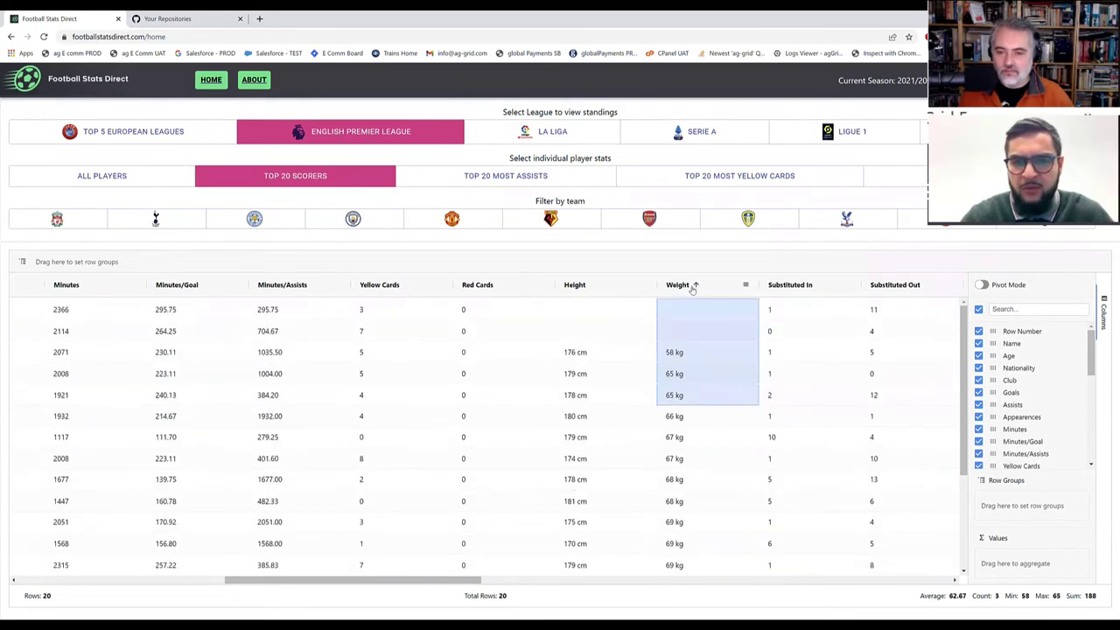
pyautogui.click(707, 352)
pyautogui.scroll(-3, 708, 353)
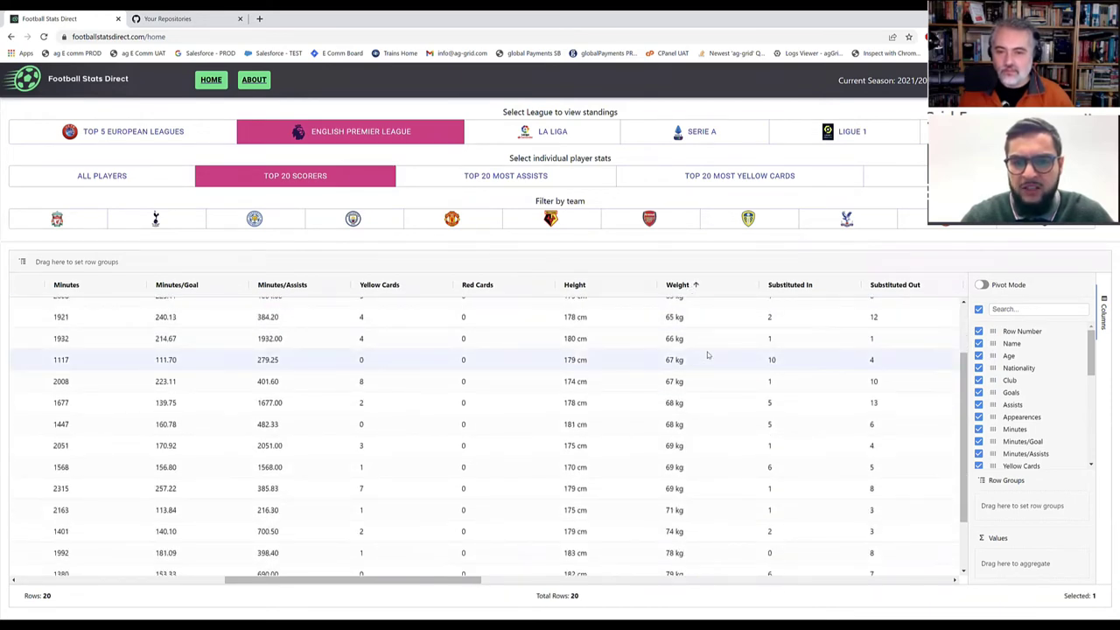
pyautogui.scroll(3, 708, 353)
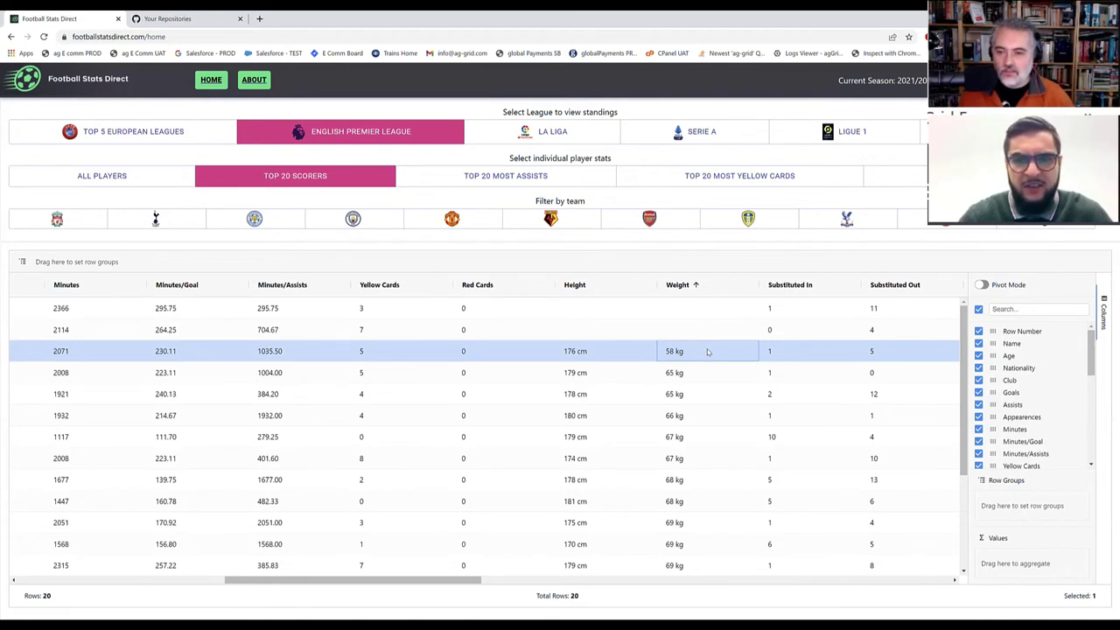
# - Sort the top scorers by Weight in descending order, and view the Height column's filter options without applying a filter
pyautogui.click(695, 287)
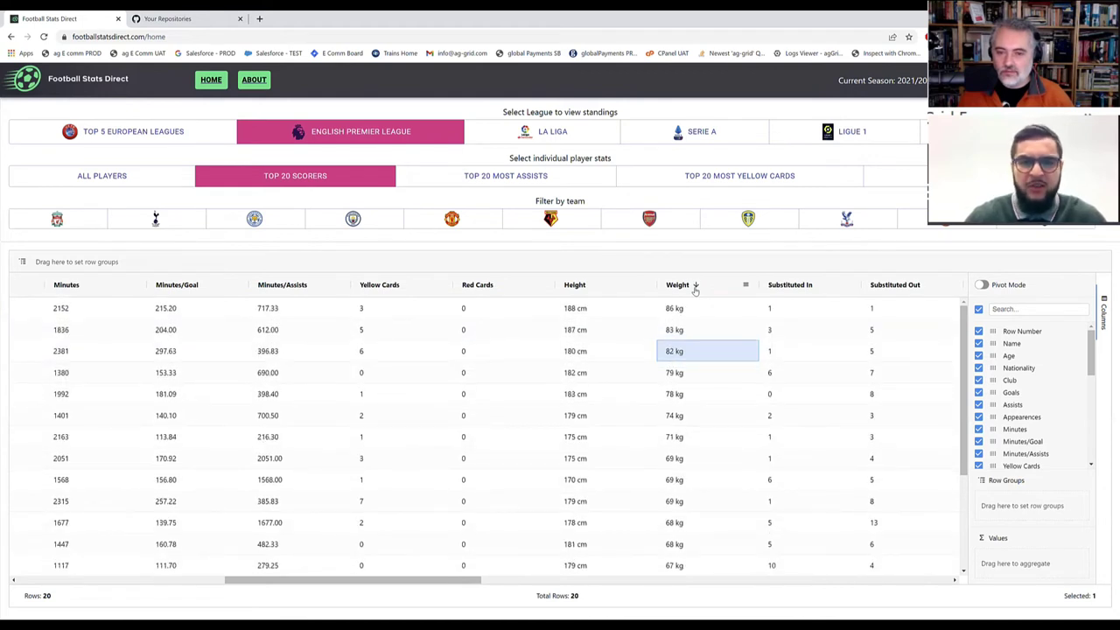
pyautogui.click(603, 313)
pyautogui.click(603, 312)
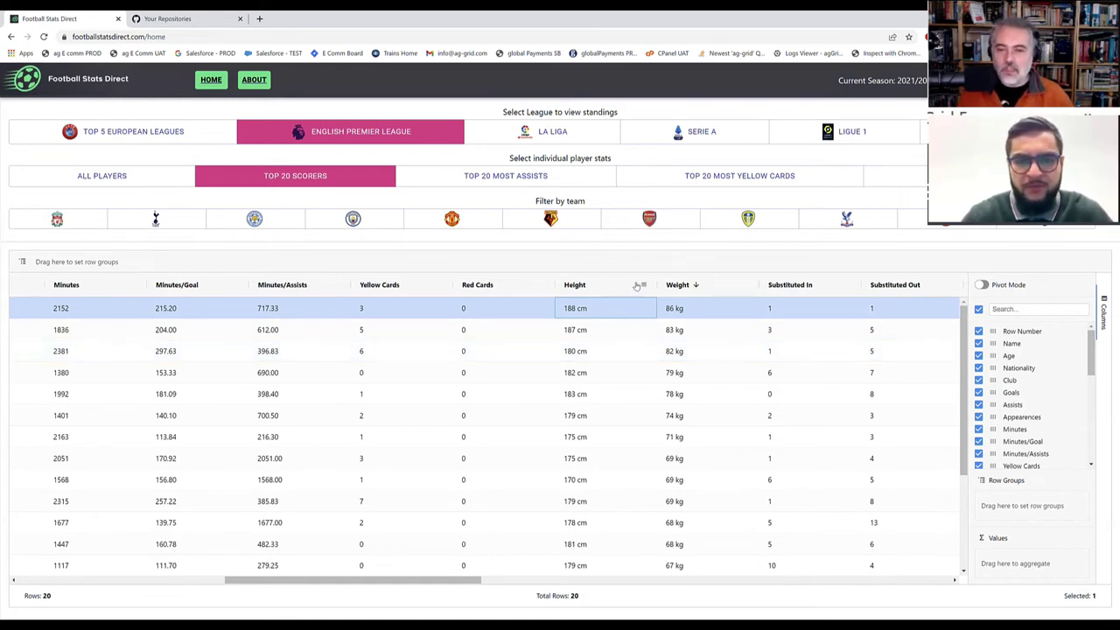
pyautogui.click(696, 286)
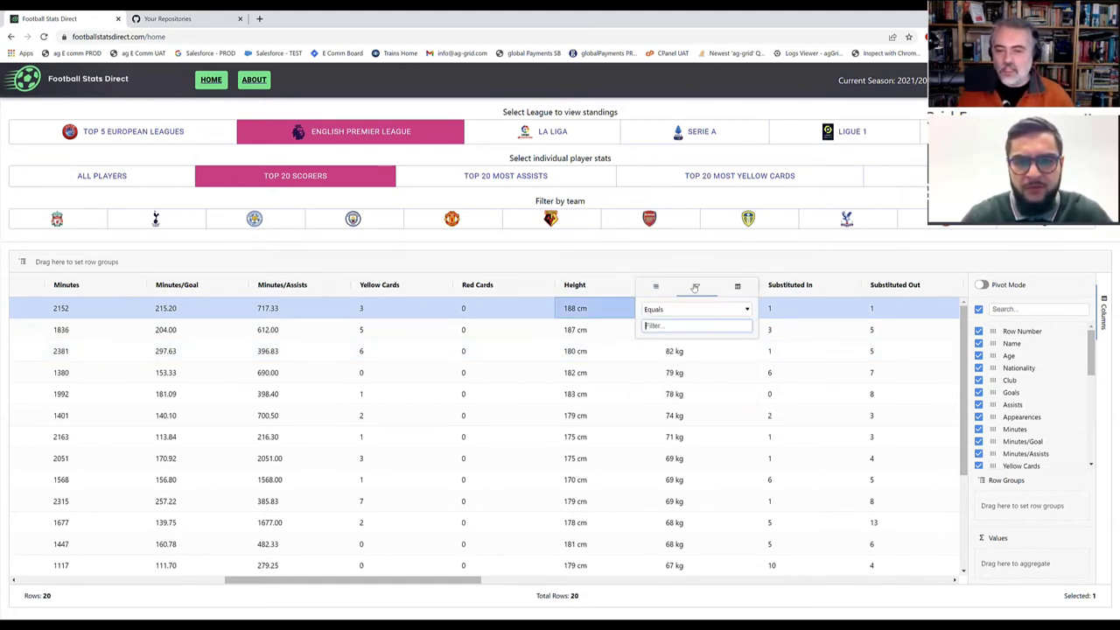
pyautogui.click(616, 351)
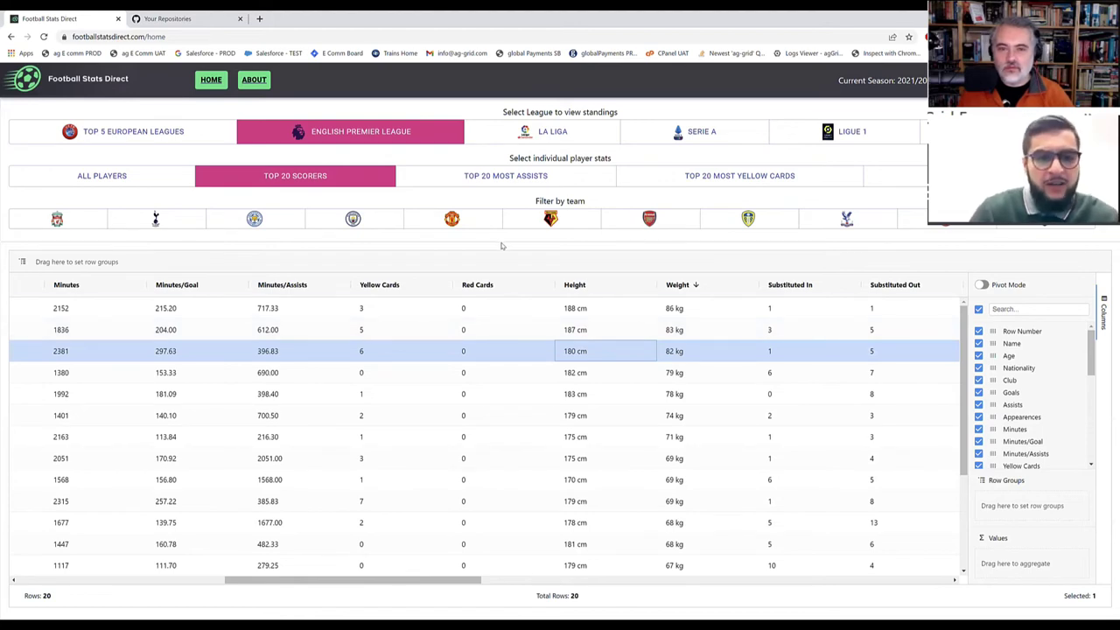
# - Deselect the Top 20 Scorers statistic to return to the English Premier League standings
pyautogui.hscroll(-10, 439, 412)
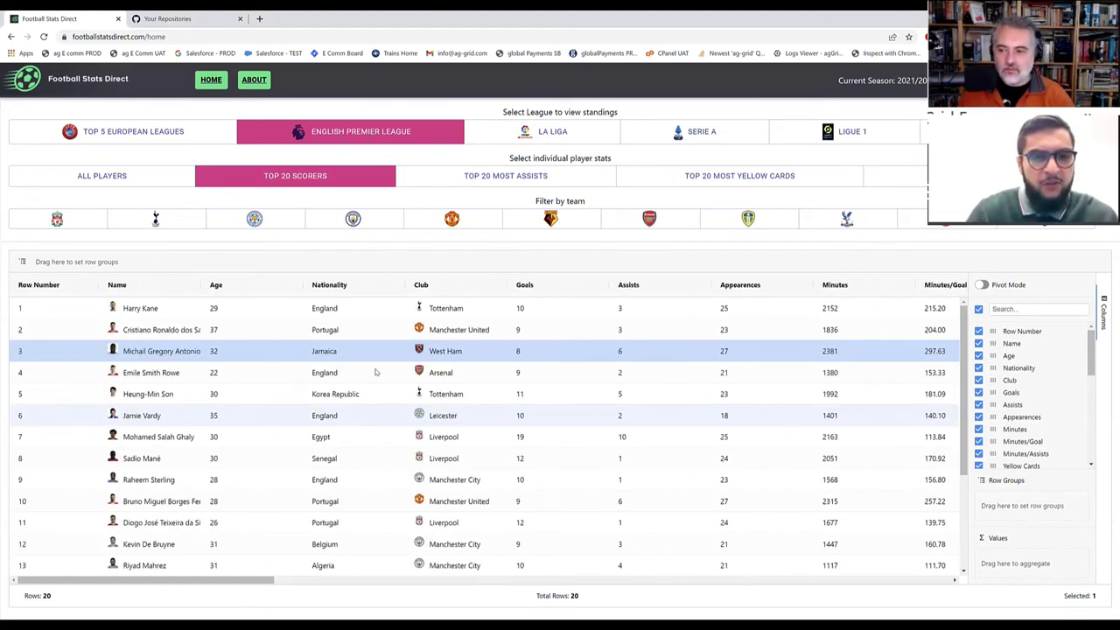
pyautogui.click(255, 178)
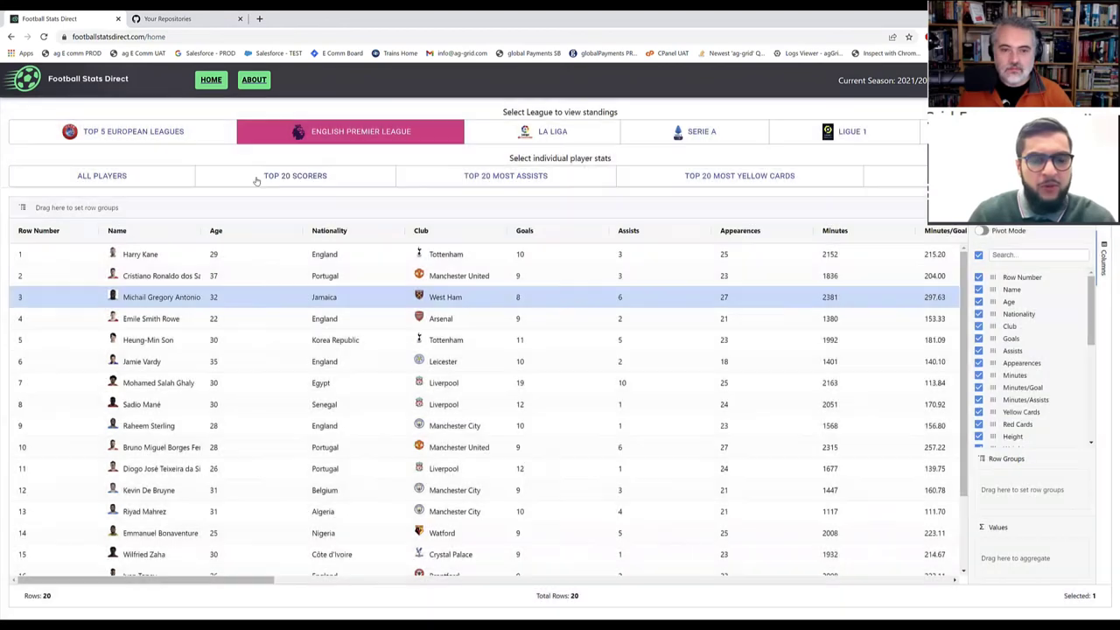
pyautogui.click(256, 178)
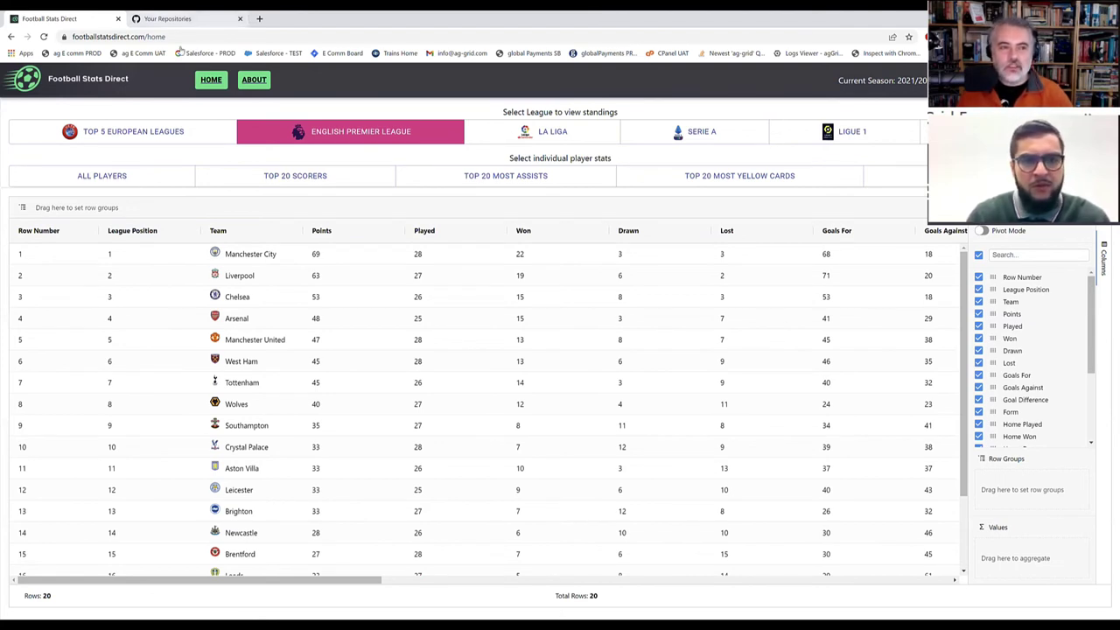
# - Switch to GitHub, view the football-stats-direct repository's README, and open the project's src folder
pyautogui.click(166, 18)
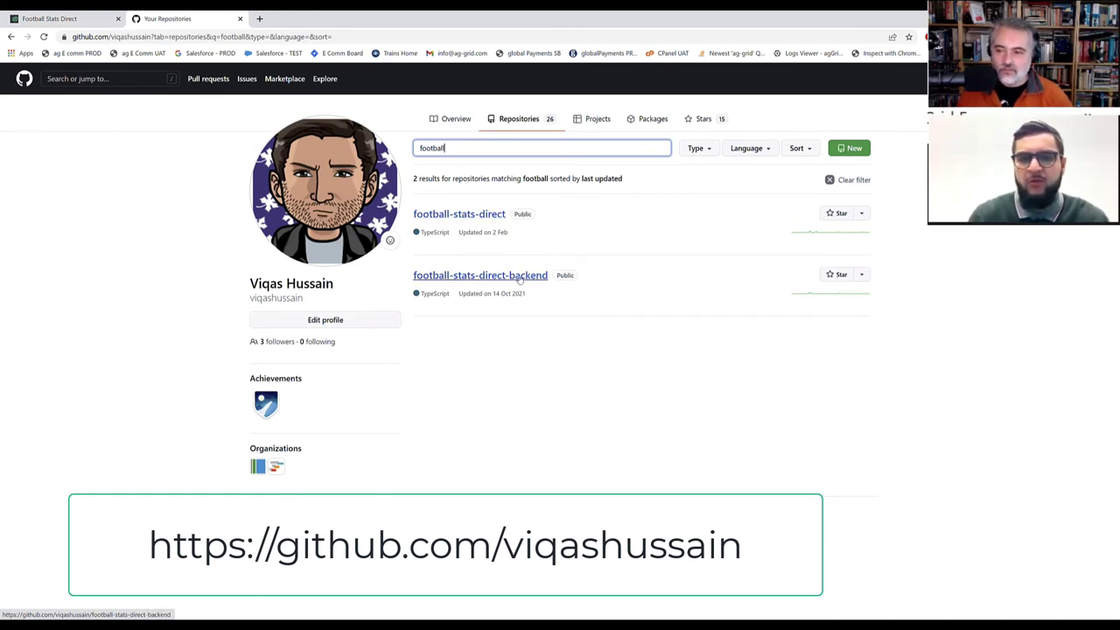
pyautogui.click(470, 214)
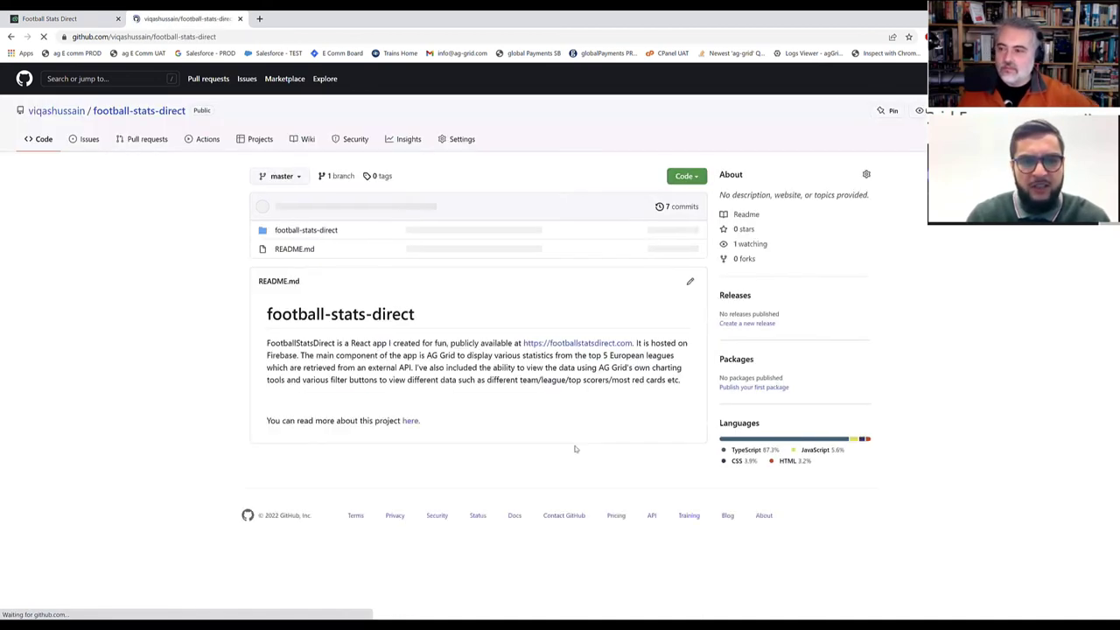
pyautogui.scroll(-1, 182, 412)
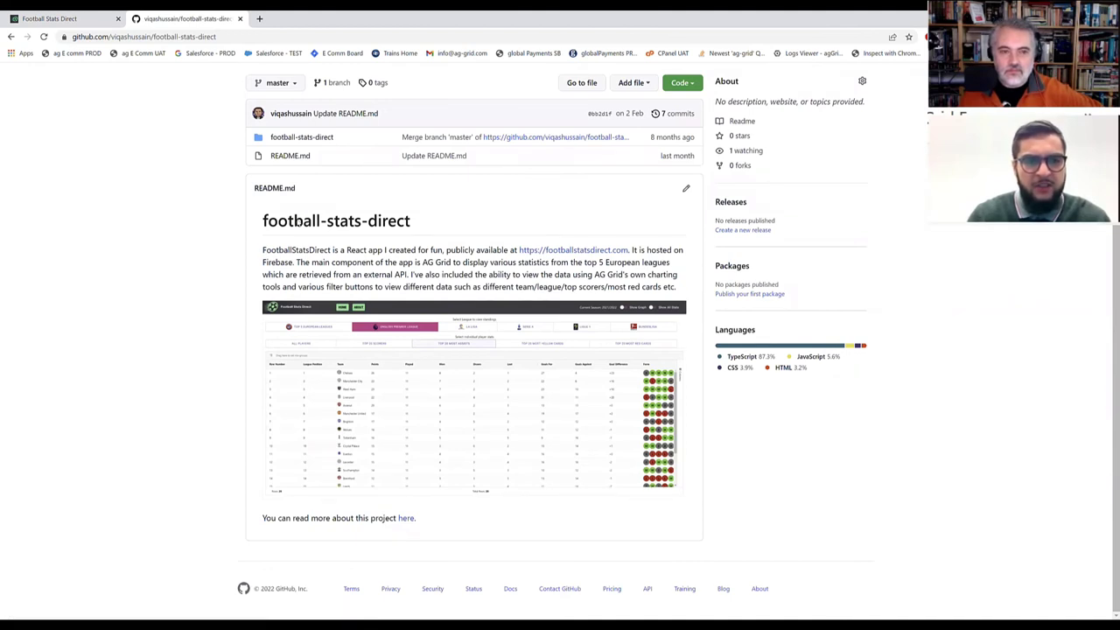
pyautogui.scroll(1, 282, 183)
pyautogui.click(284, 183)
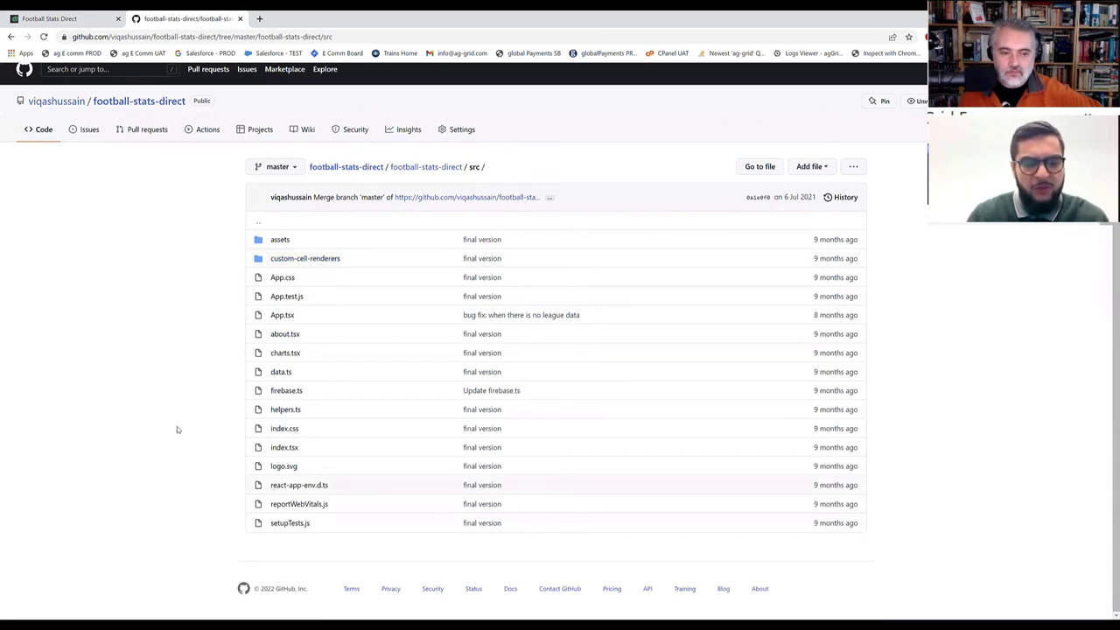
# - Switch to Football Stats Direct, look over the About page's example visualizations, and return to the home page
pyautogui.click(52, 18)
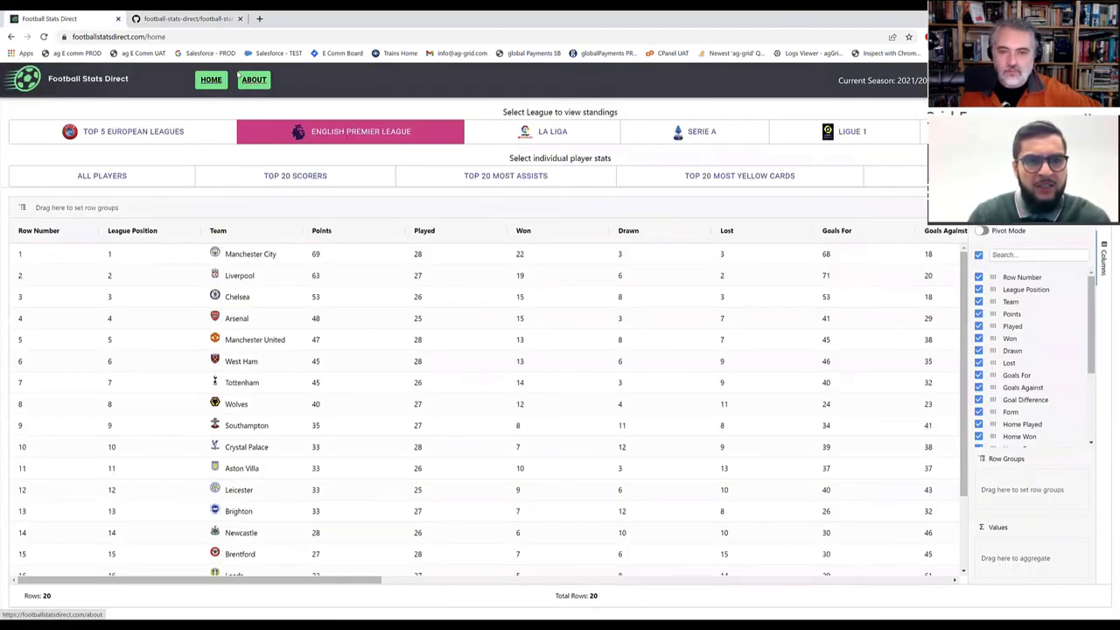
pyautogui.click(241, 78)
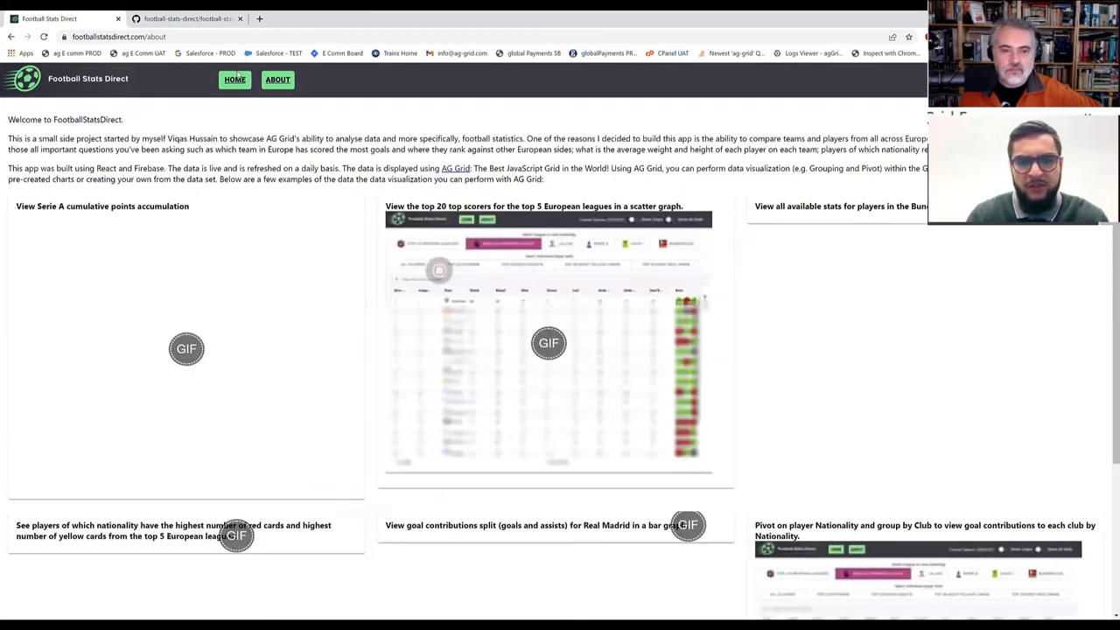
pyautogui.scroll(-3, 531, 391)
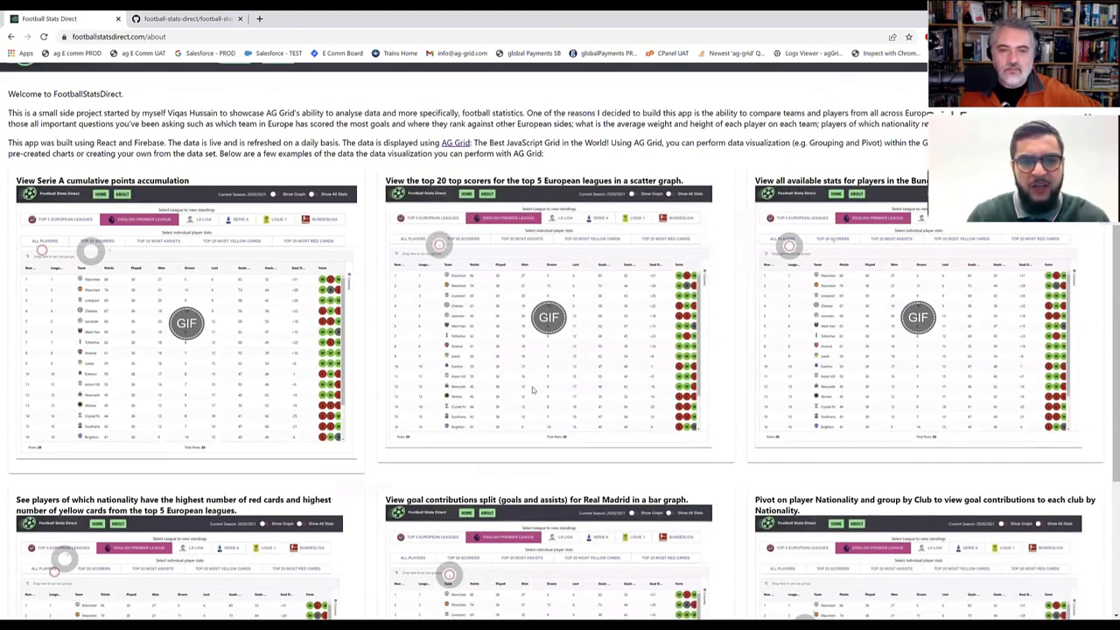
pyautogui.scroll(3, 532, 391)
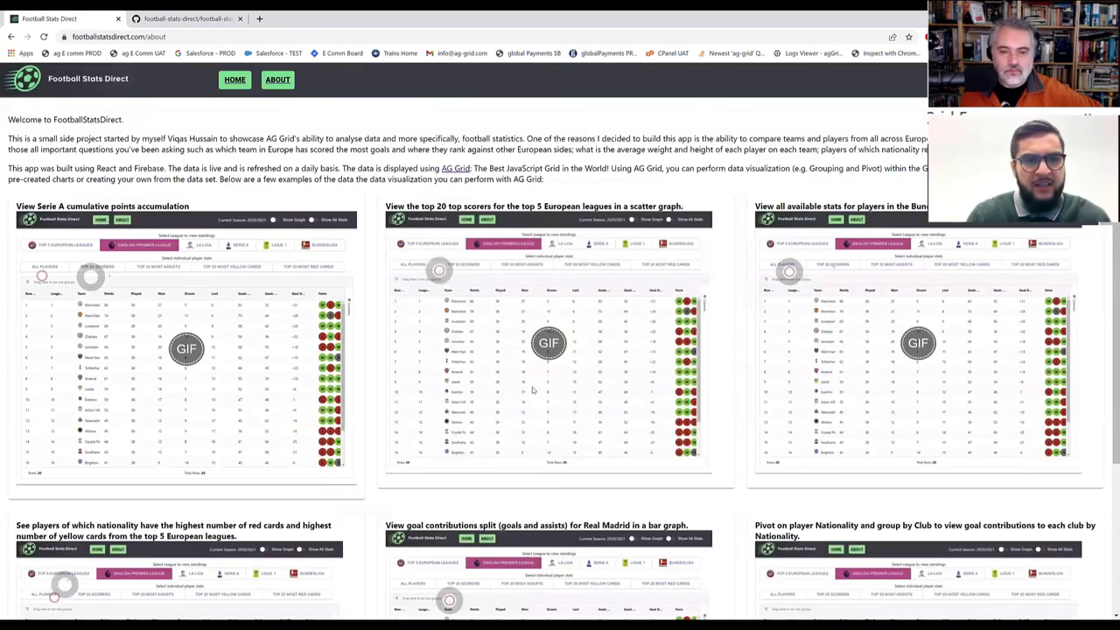
pyautogui.click(231, 80)
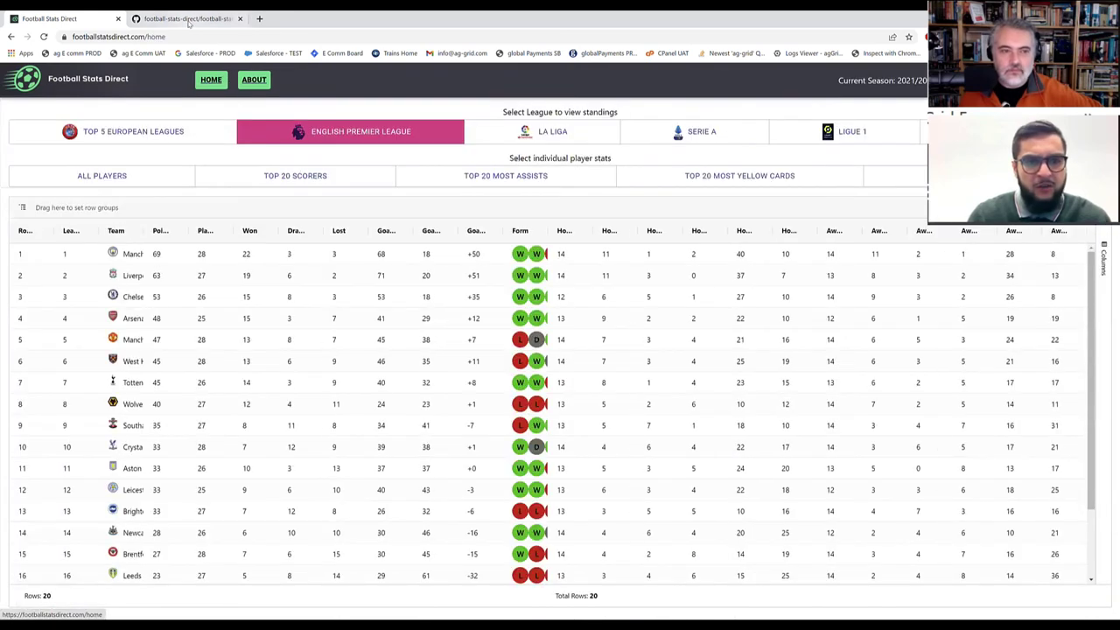
# - Switch to GitHub, open App.tsx from the src folder, and select the AgGridReact component's code near the file's end
pyautogui.click(183, 18)
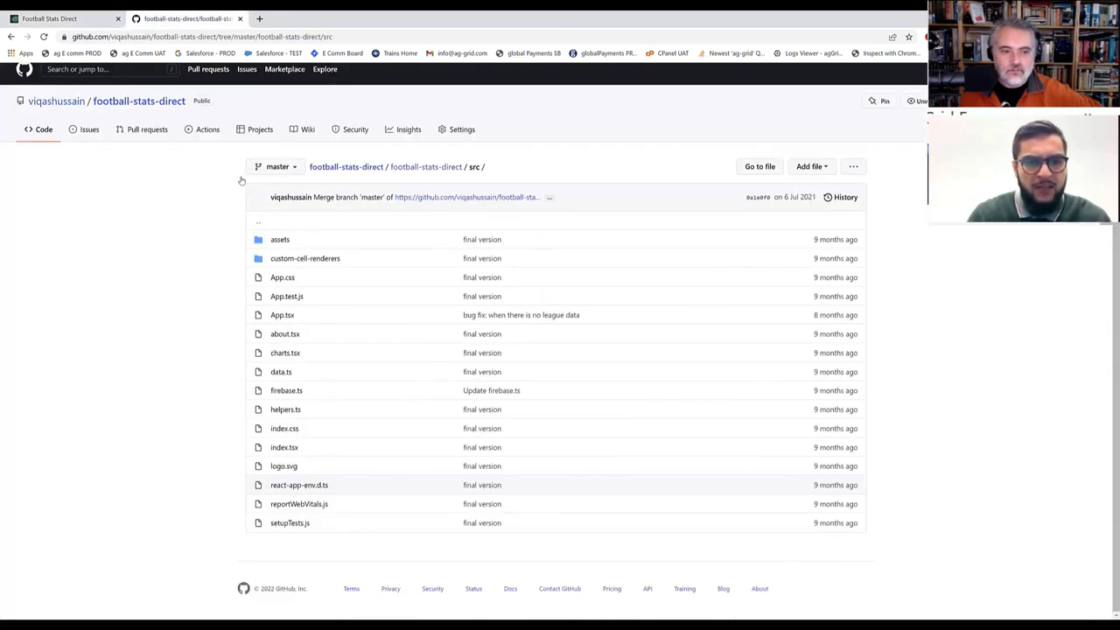
pyautogui.click(281, 314)
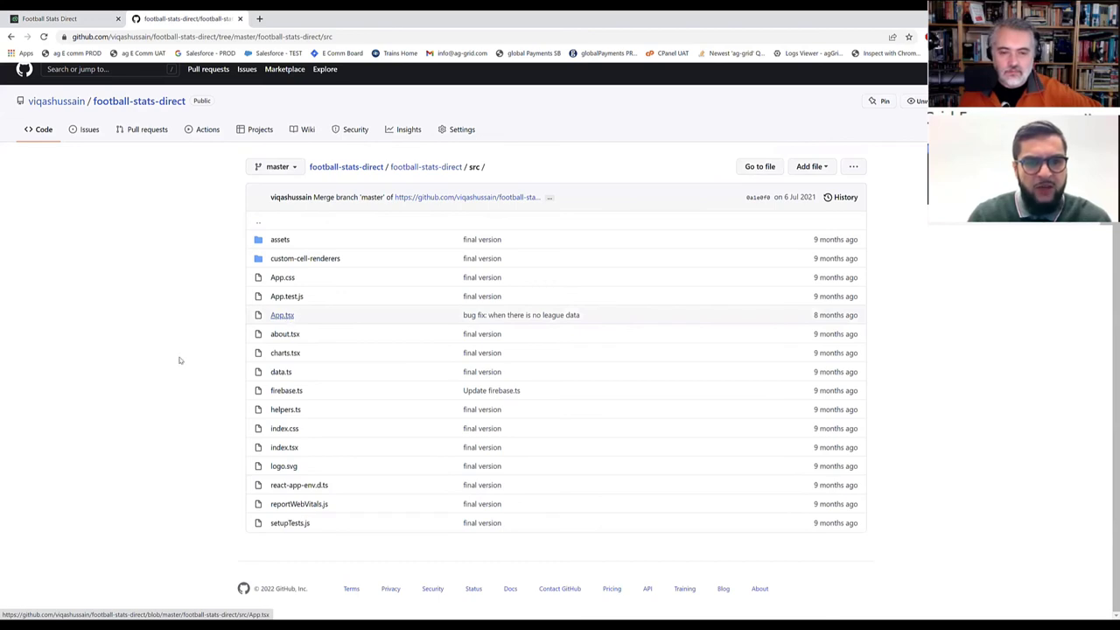
pyautogui.scroll(-6, 179, 360)
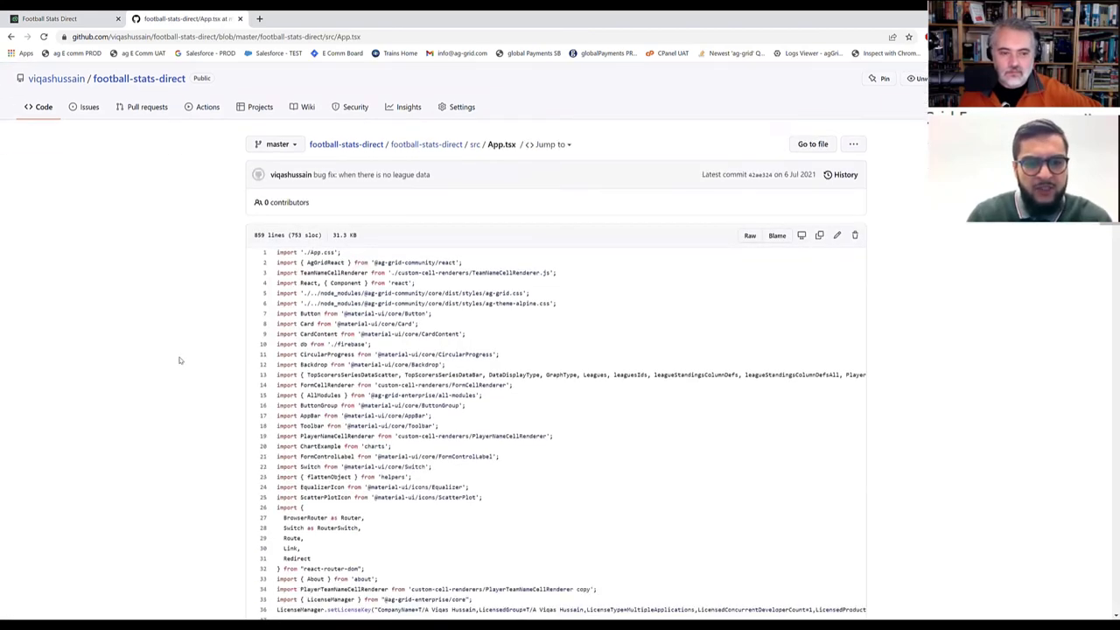
pyautogui.scroll(-5, 180, 360)
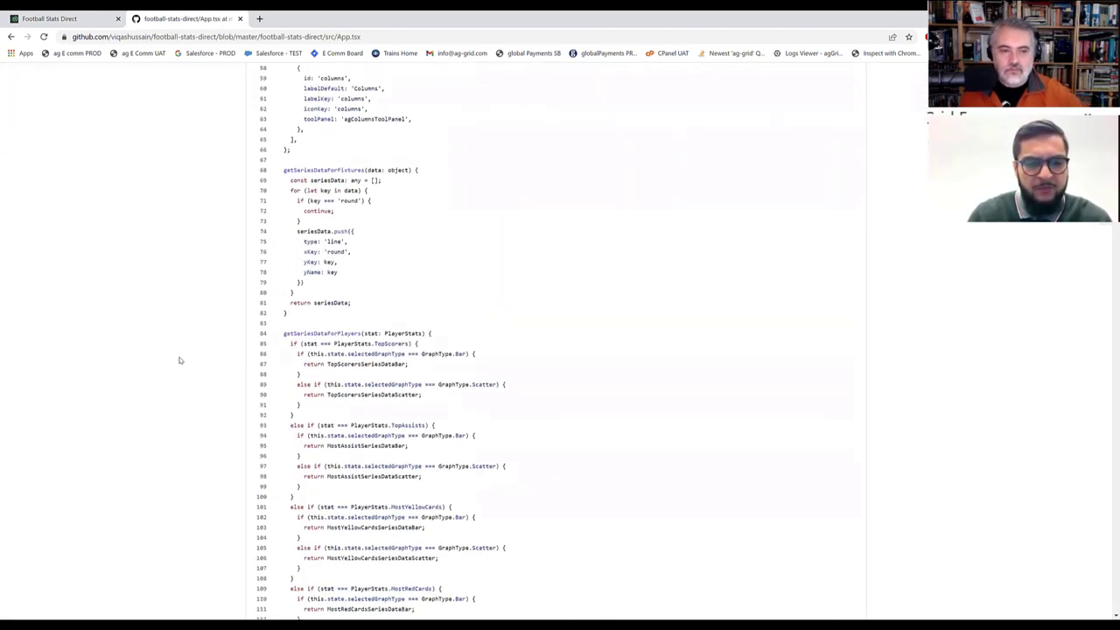
pyautogui.scroll(-20, 179, 359)
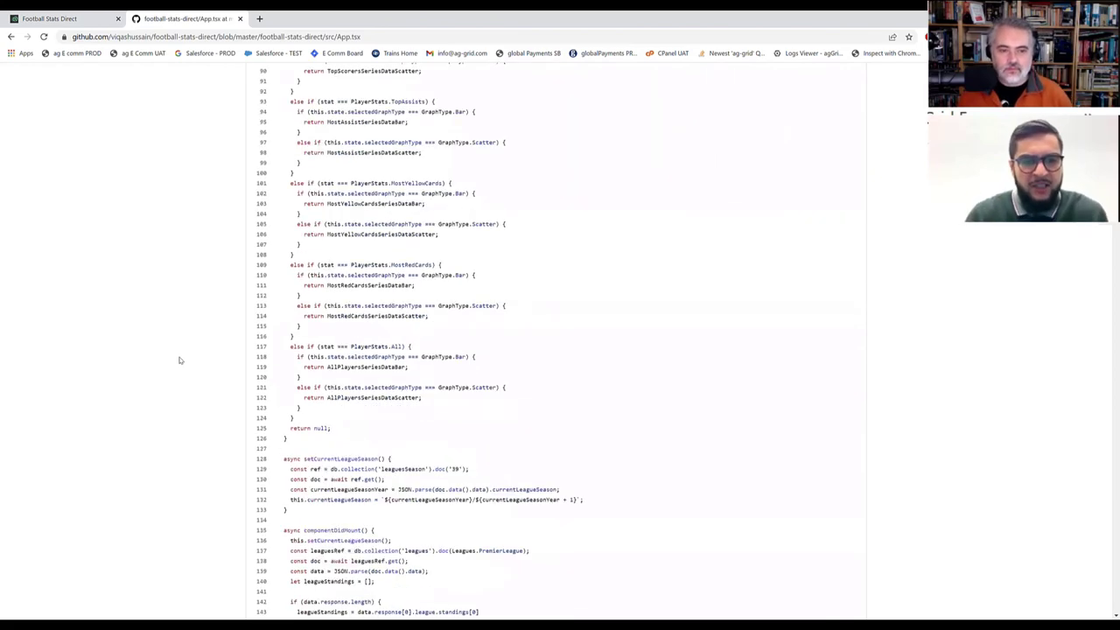
pyautogui.scroll(-20, 180, 360)
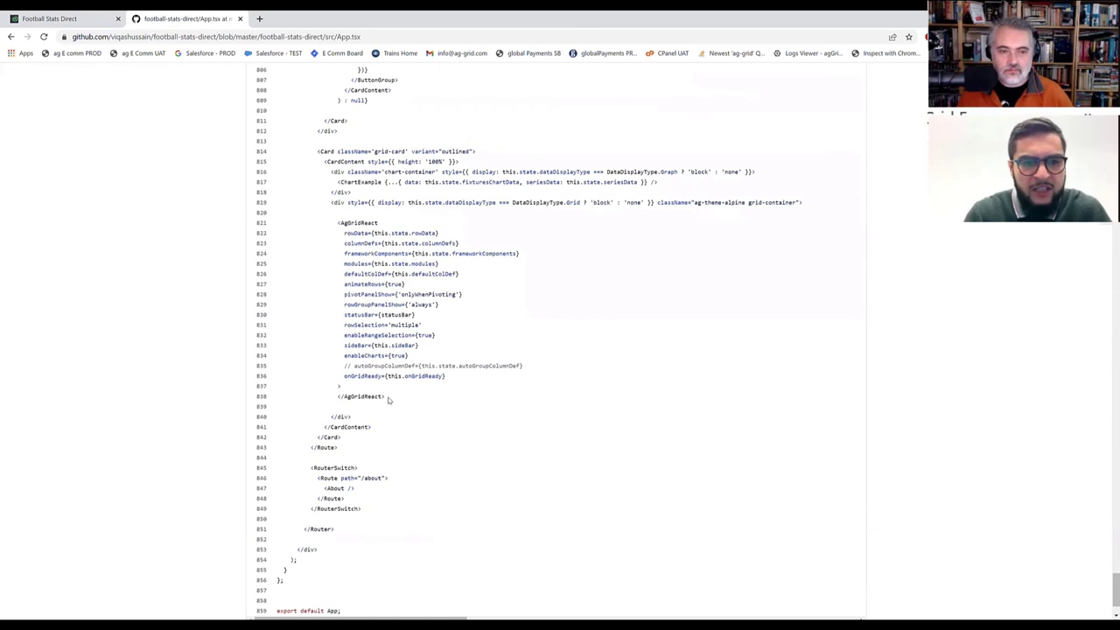
pyautogui.moveTo(388, 399); pyautogui.dragTo(334, 222)
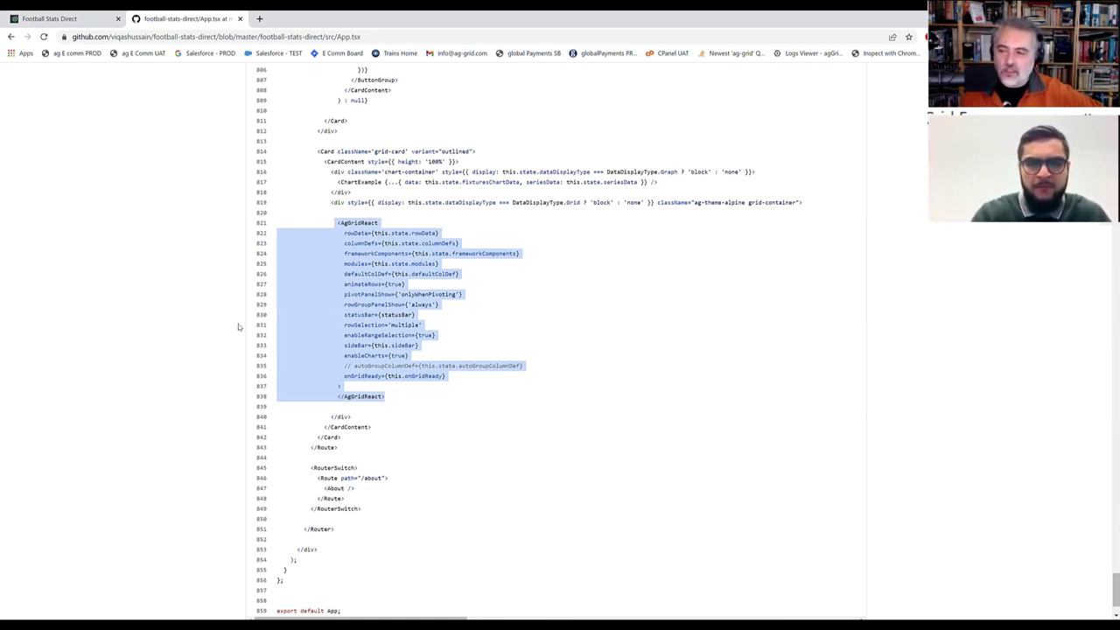
# - Examine the App.tsx code for the league and player stat buttons, the graph toggle and the grid data updates
pyautogui.scroll(1, 238, 326)
pyautogui.scroll(10, 238, 326)
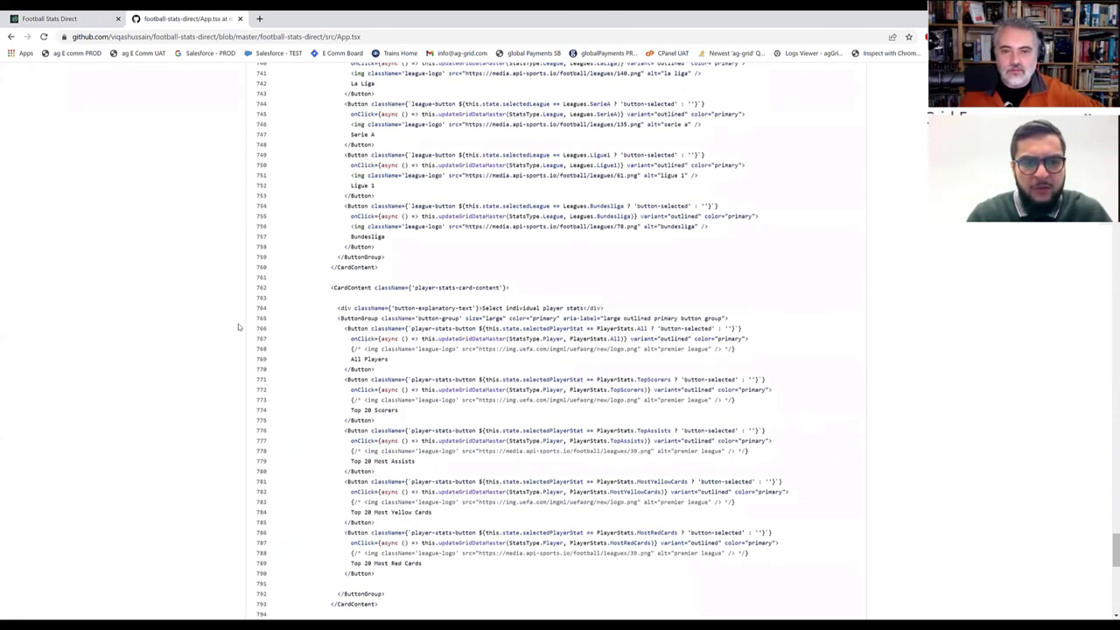
pyautogui.scroll(12, 238, 327)
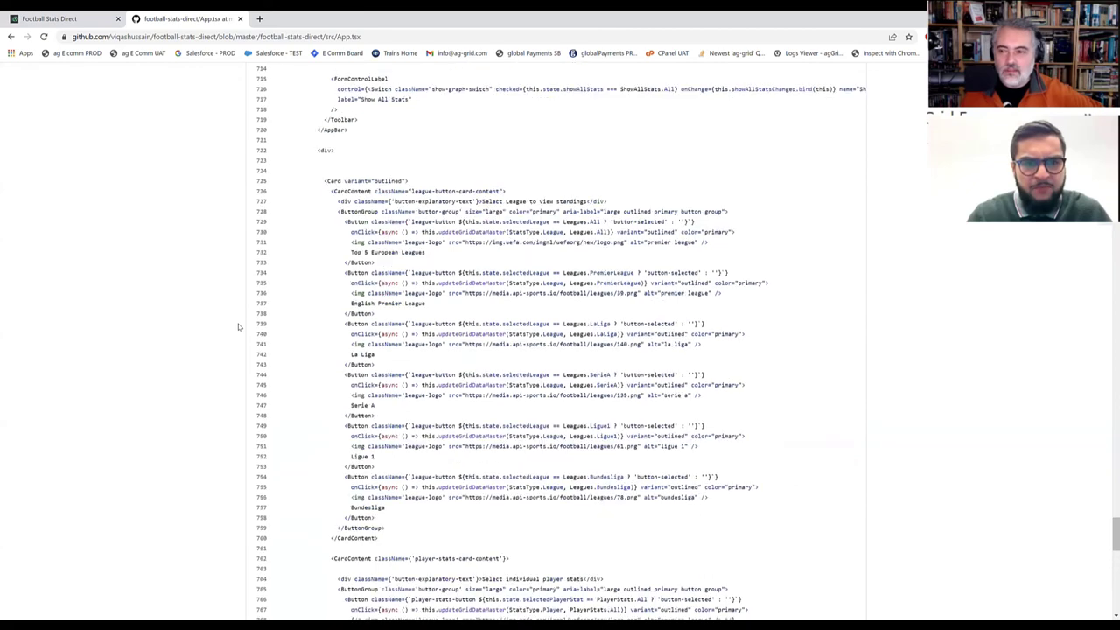
pyautogui.scroll(20, 238, 327)
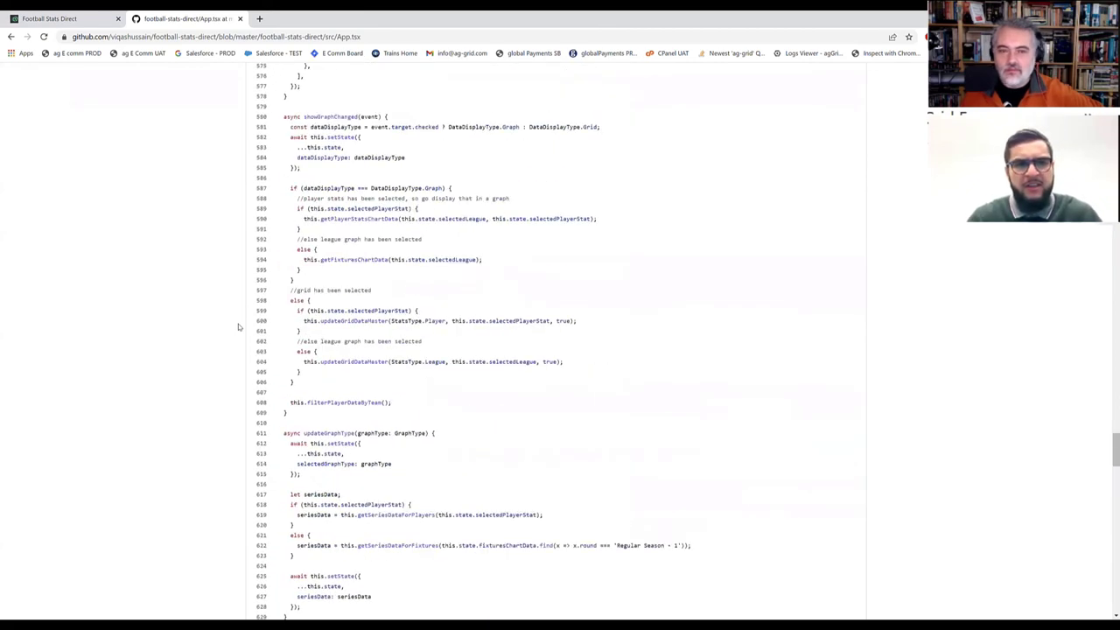
pyautogui.scroll(3, 238, 326)
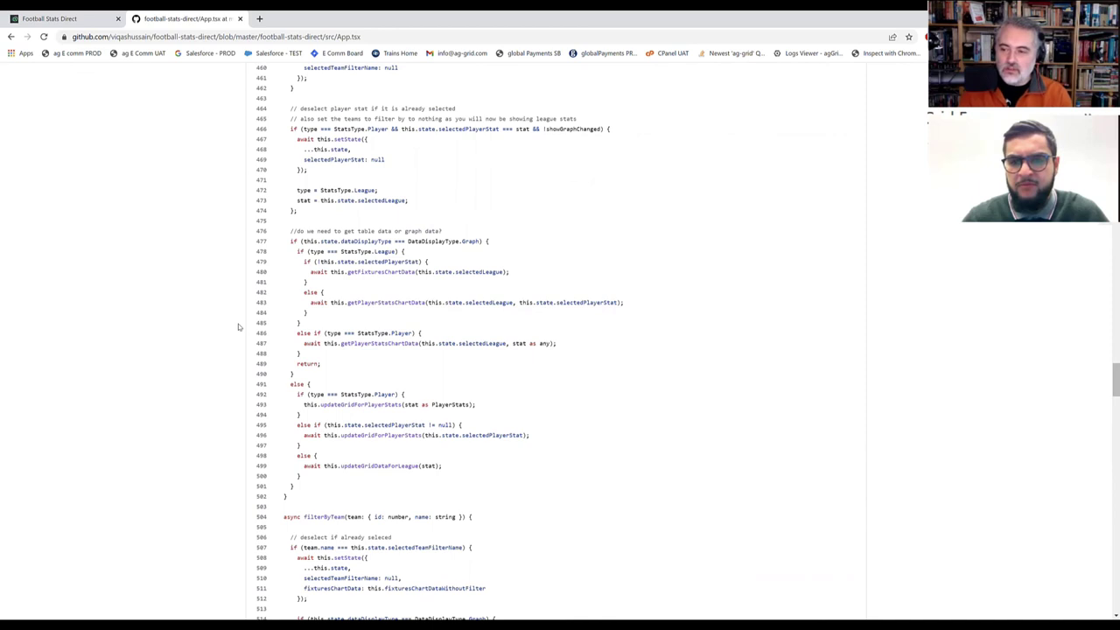
# - Switch to Football Stats Direct and widen the Form and Team columns in the standings table
pyautogui.click(31, 12)
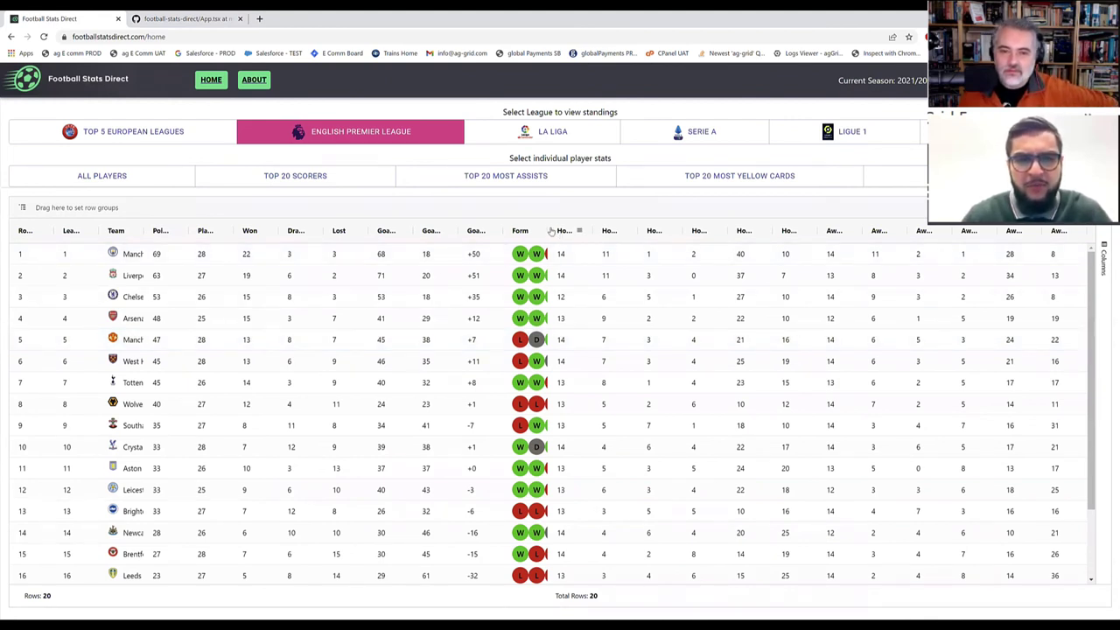
pyautogui.moveTo(546, 230); pyautogui.dragTo(643, 232)
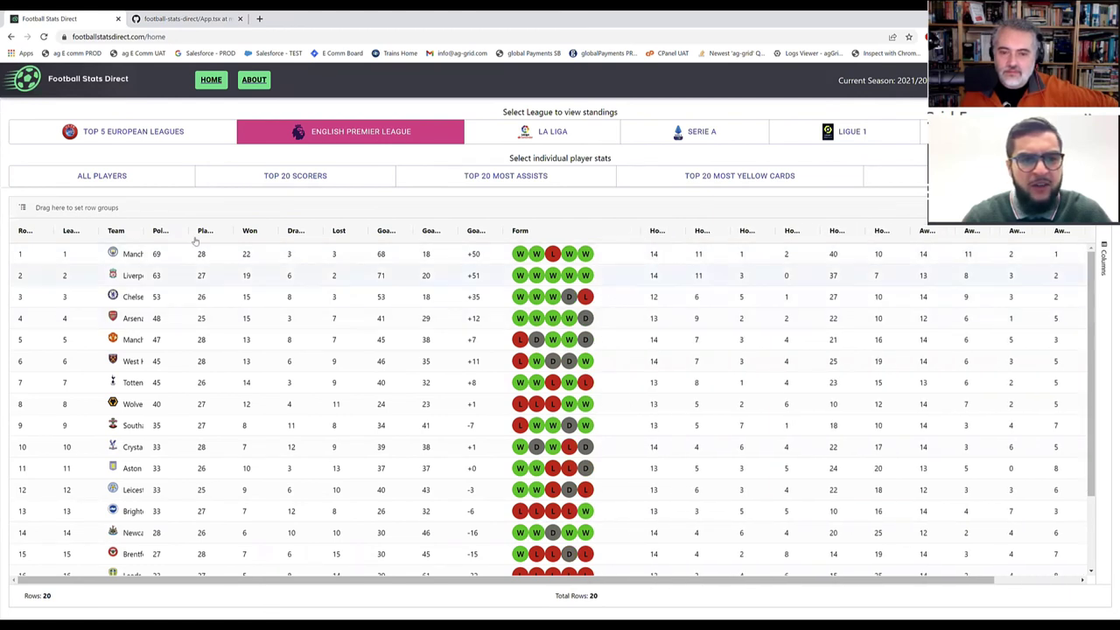
pyautogui.moveTo(146, 230); pyautogui.dragTo(276, 232)
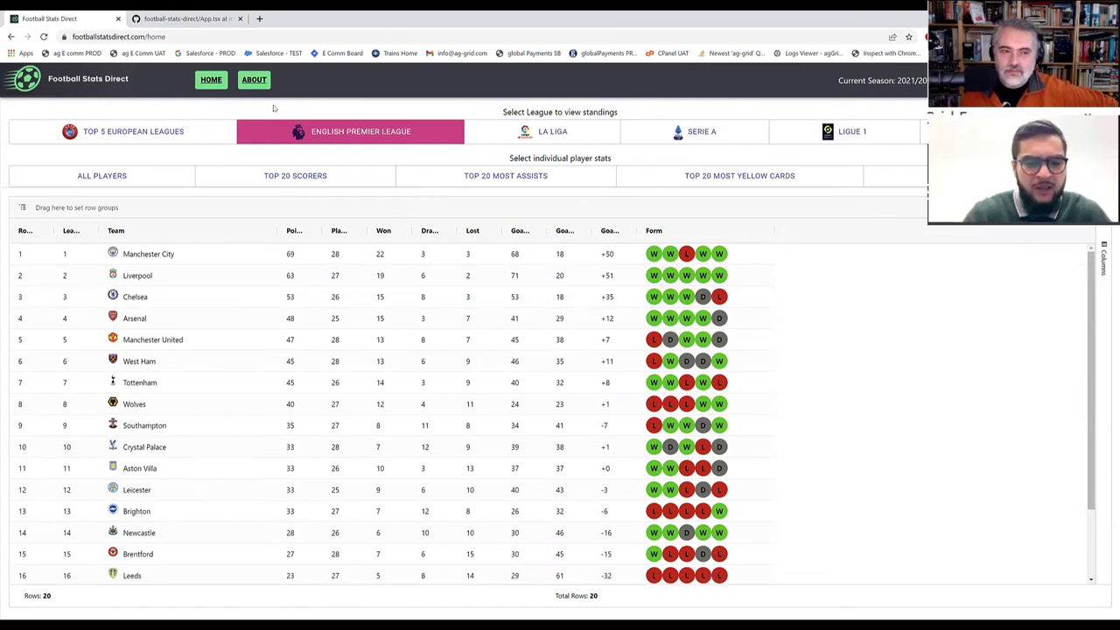
# - Reload the standings page and select the Goals For values from Manchester City down to Southampton
pyautogui.press('F5')
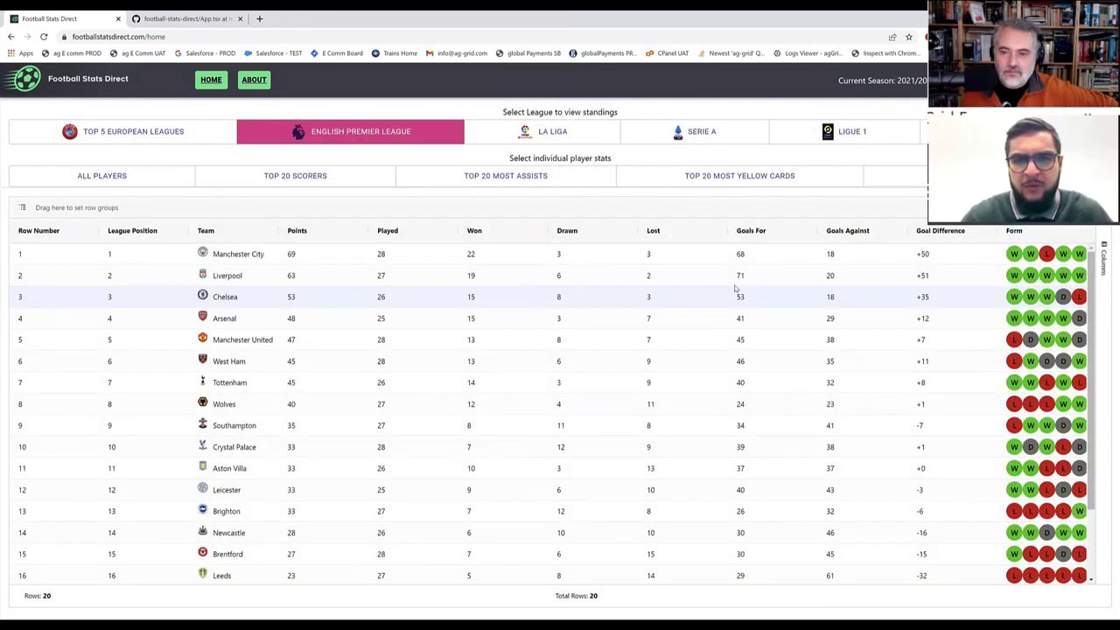
pyautogui.moveTo(764, 257); pyautogui.dragTo(761, 472)
pyautogui.moveTo(766, 366); pyautogui.dragTo(761, 429)
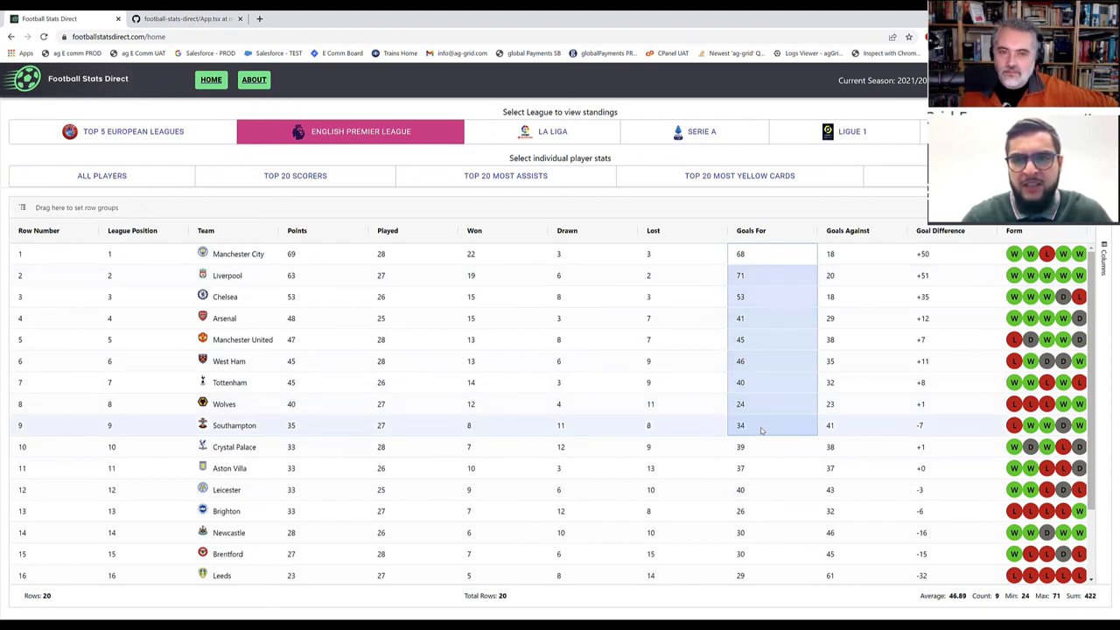